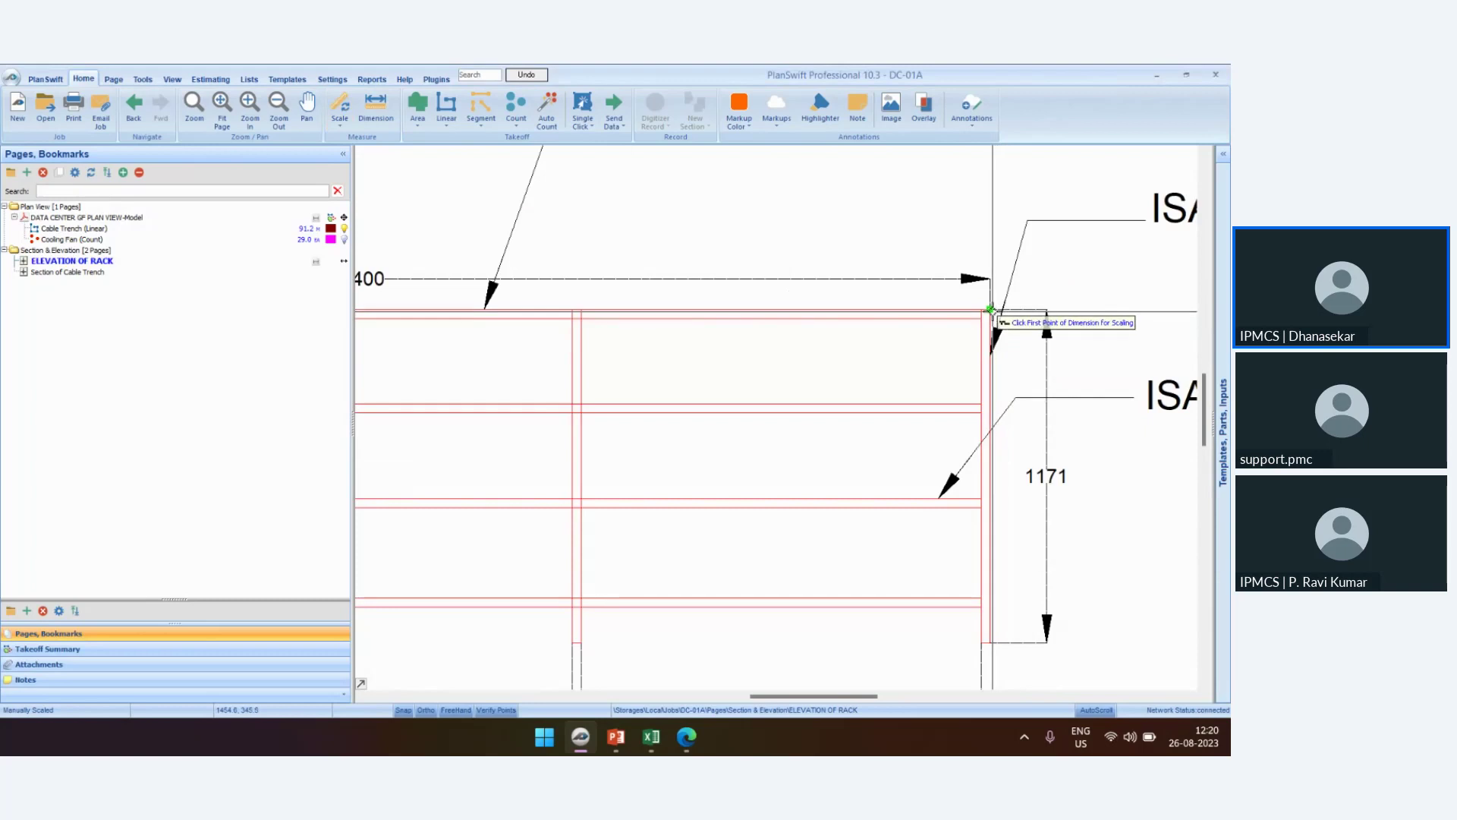
Pick the storage rack's 1171 overall height as the reference dimension for scaling the elevation page
scroll(994, 322, down, 2)
click(989, 523)
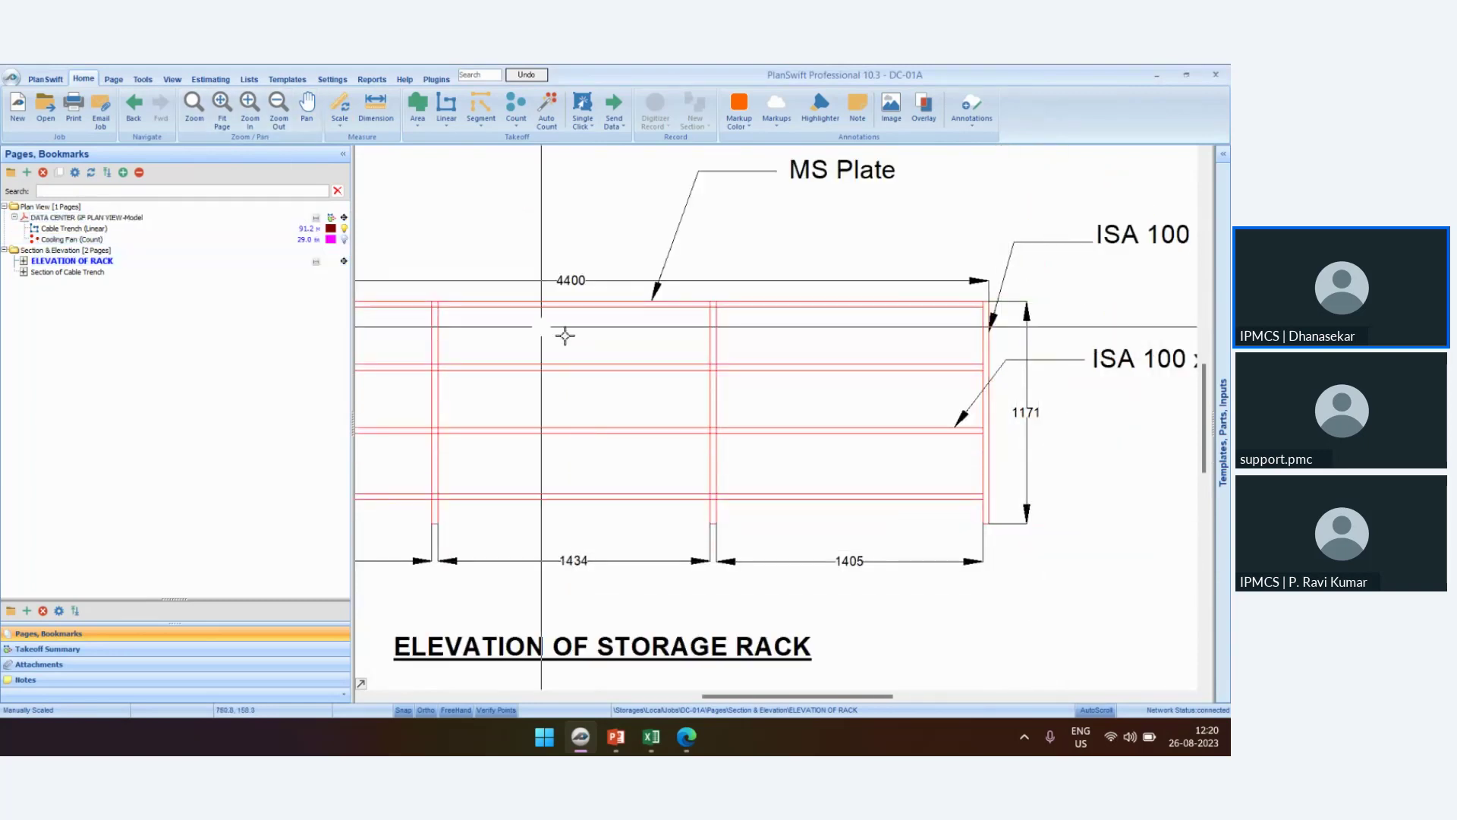
scroll(563, 331, down, 4)
Record the rack's leftmost post from top to bottom under the Pallet Rack - ISA 100 mm x 100 mm x 10 mm takeoff and start a new section
click(63, 647)
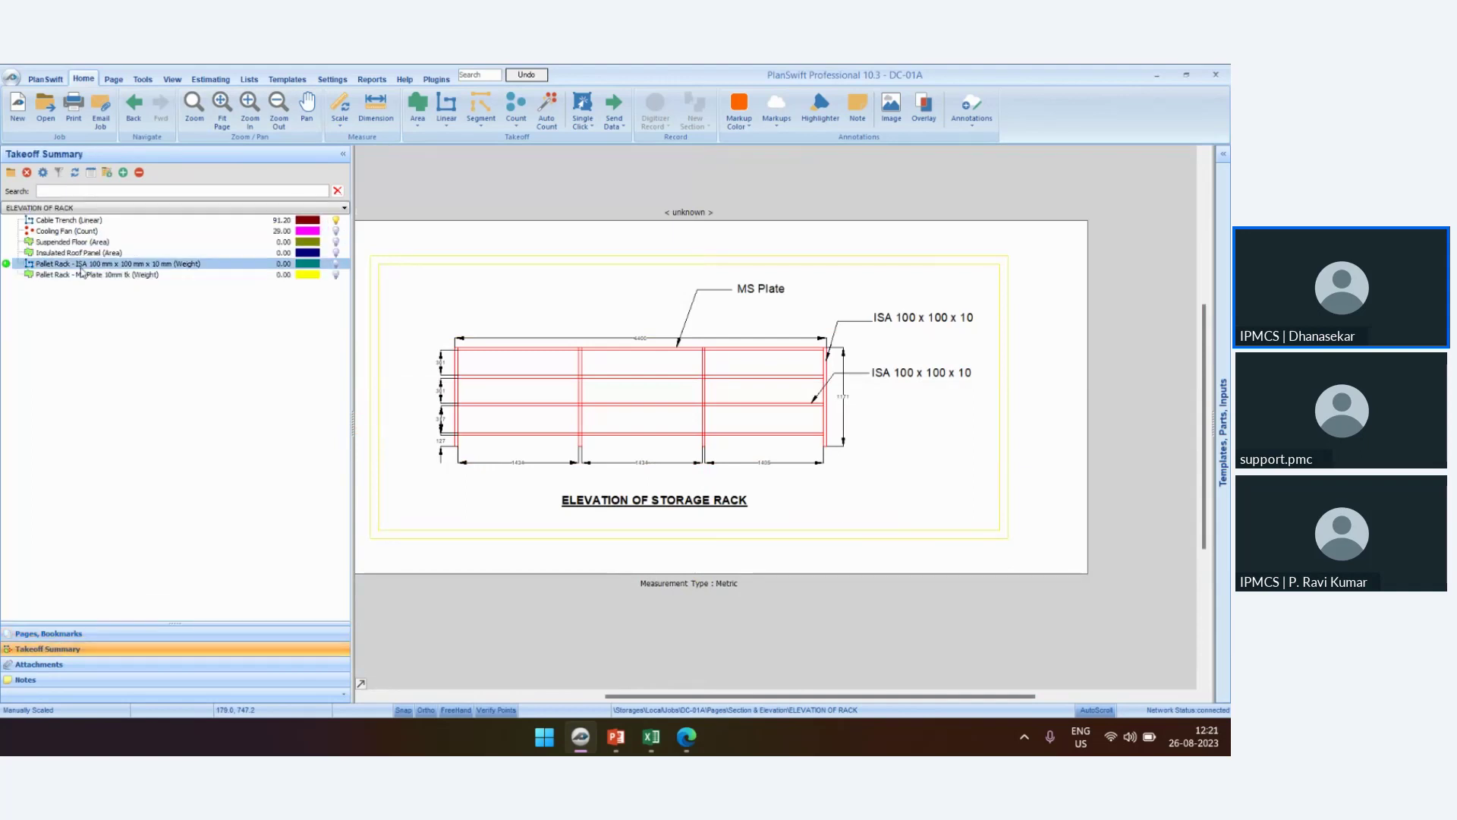
click(213, 266)
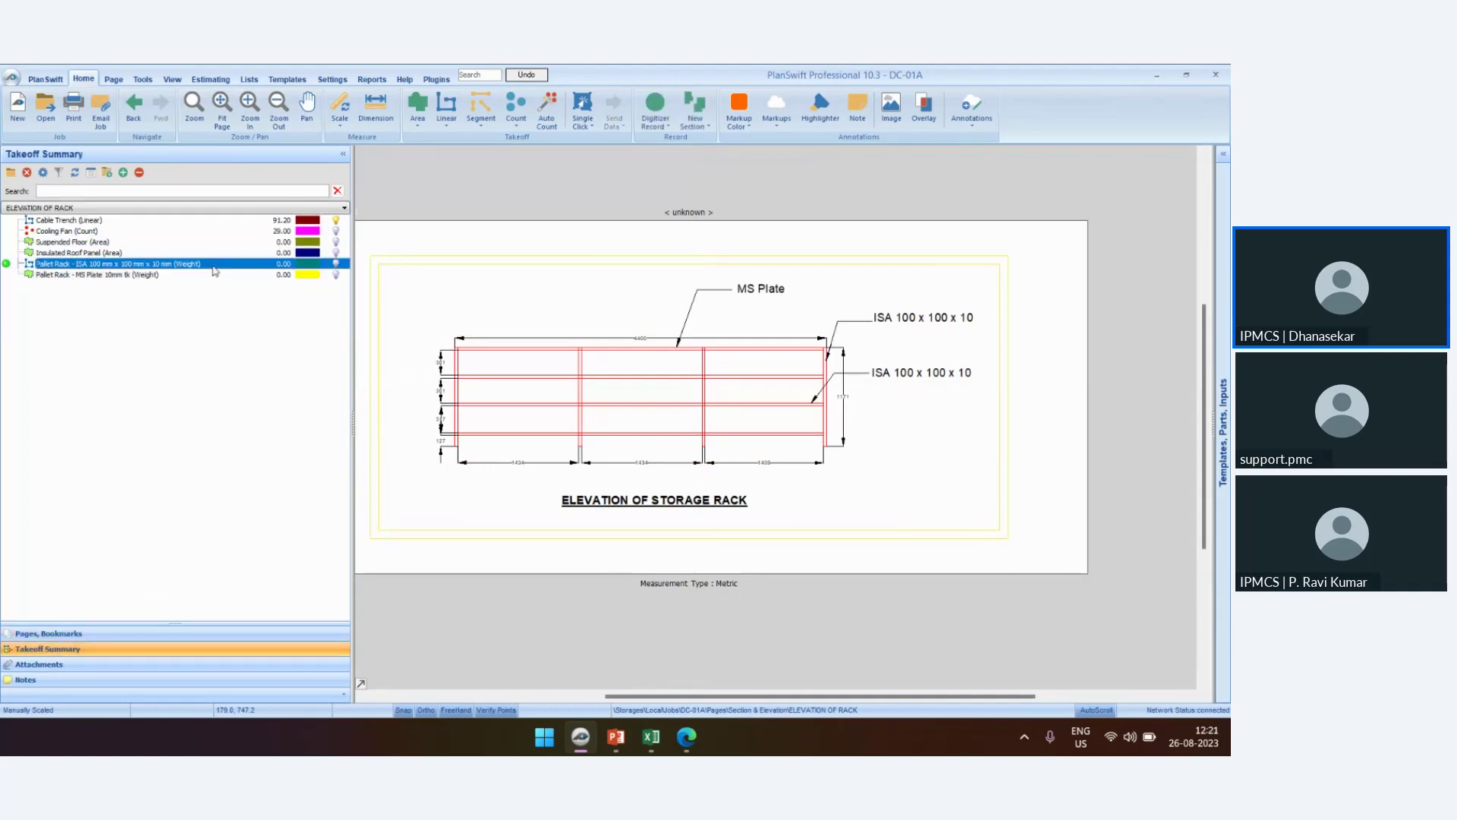
click(7, 264)
scroll(448, 372, up, 2)
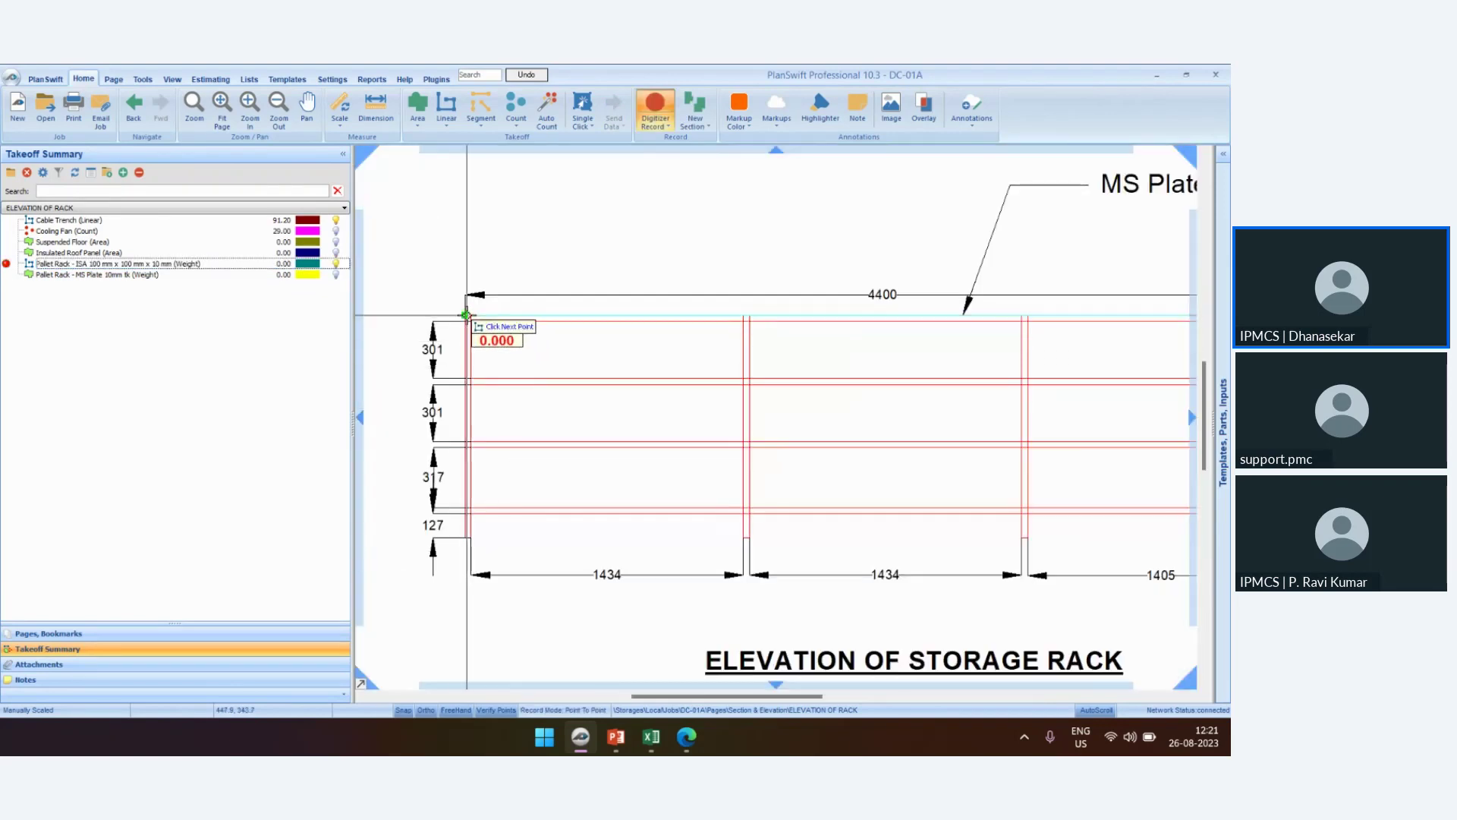
click(466, 538)
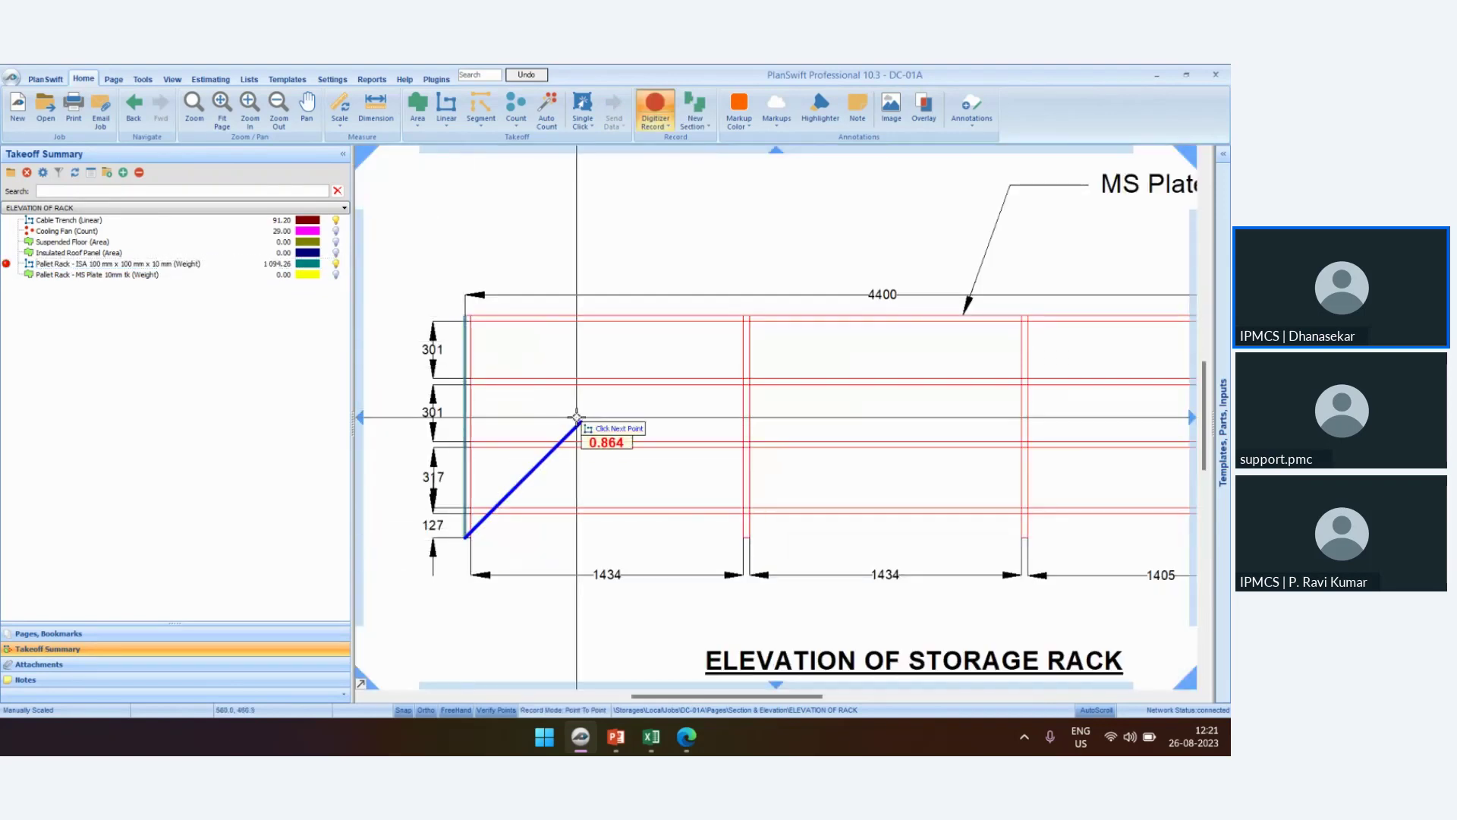
right_click(579, 418)
click(615, 427)
click(743, 314)
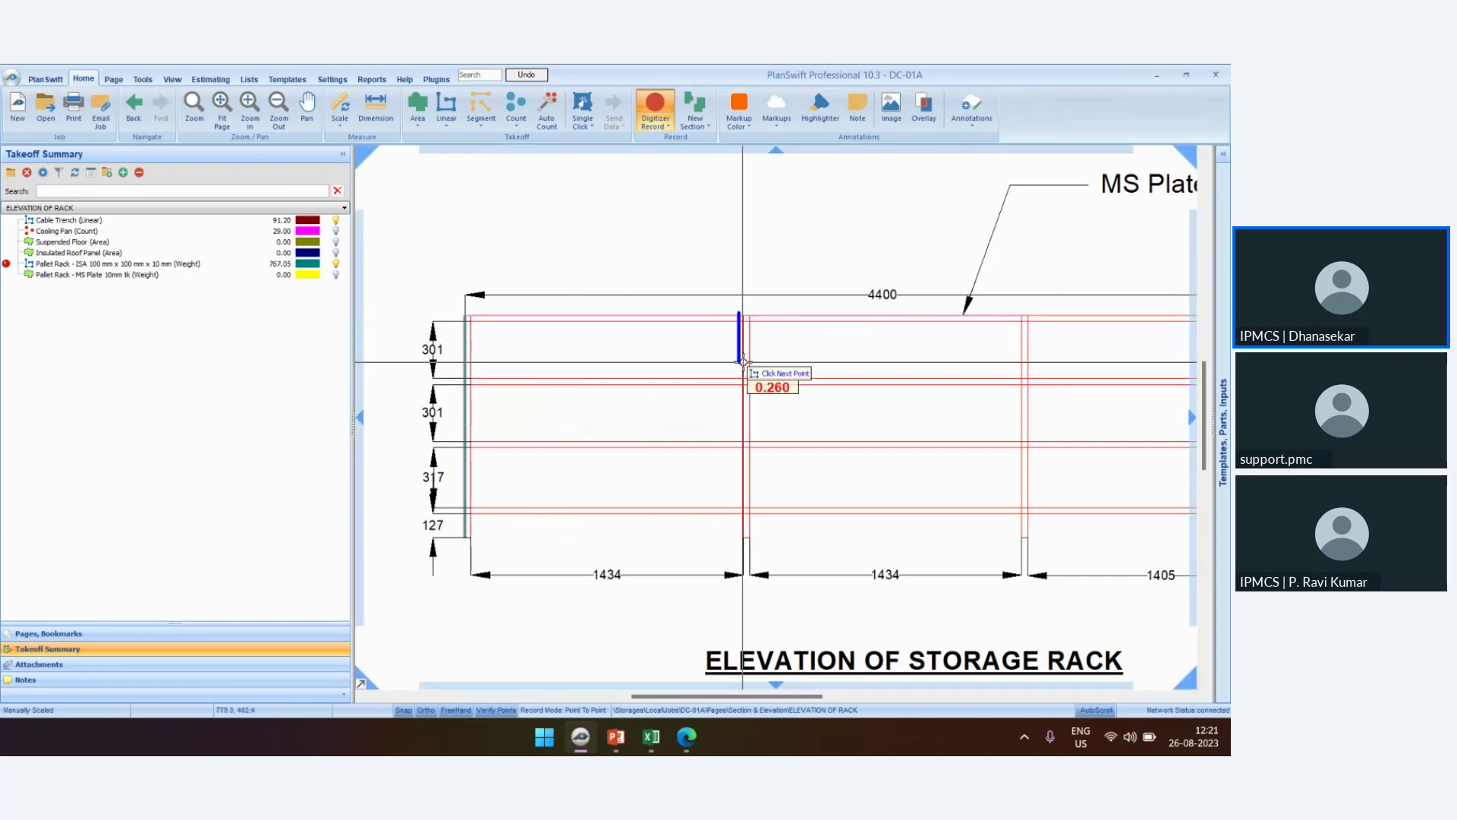
key(Escape)
click(50, 275)
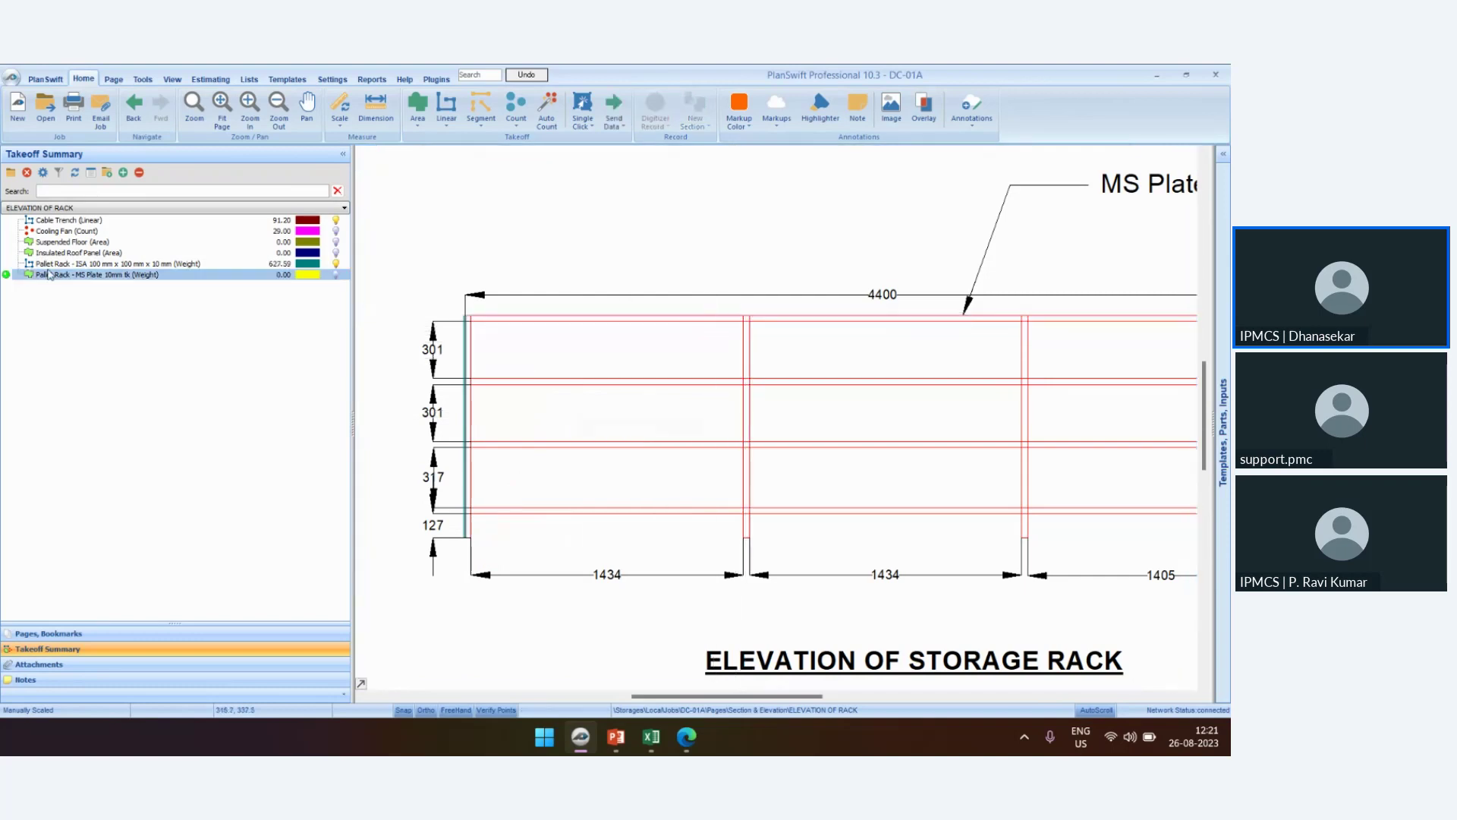
Resume the ISA 100 mm x 100 mm x 10 mm takeoff, trace the second post from the left, and start a new section
click(47, 264)
click(7, 264)
scroll(751, 328, up, 3)
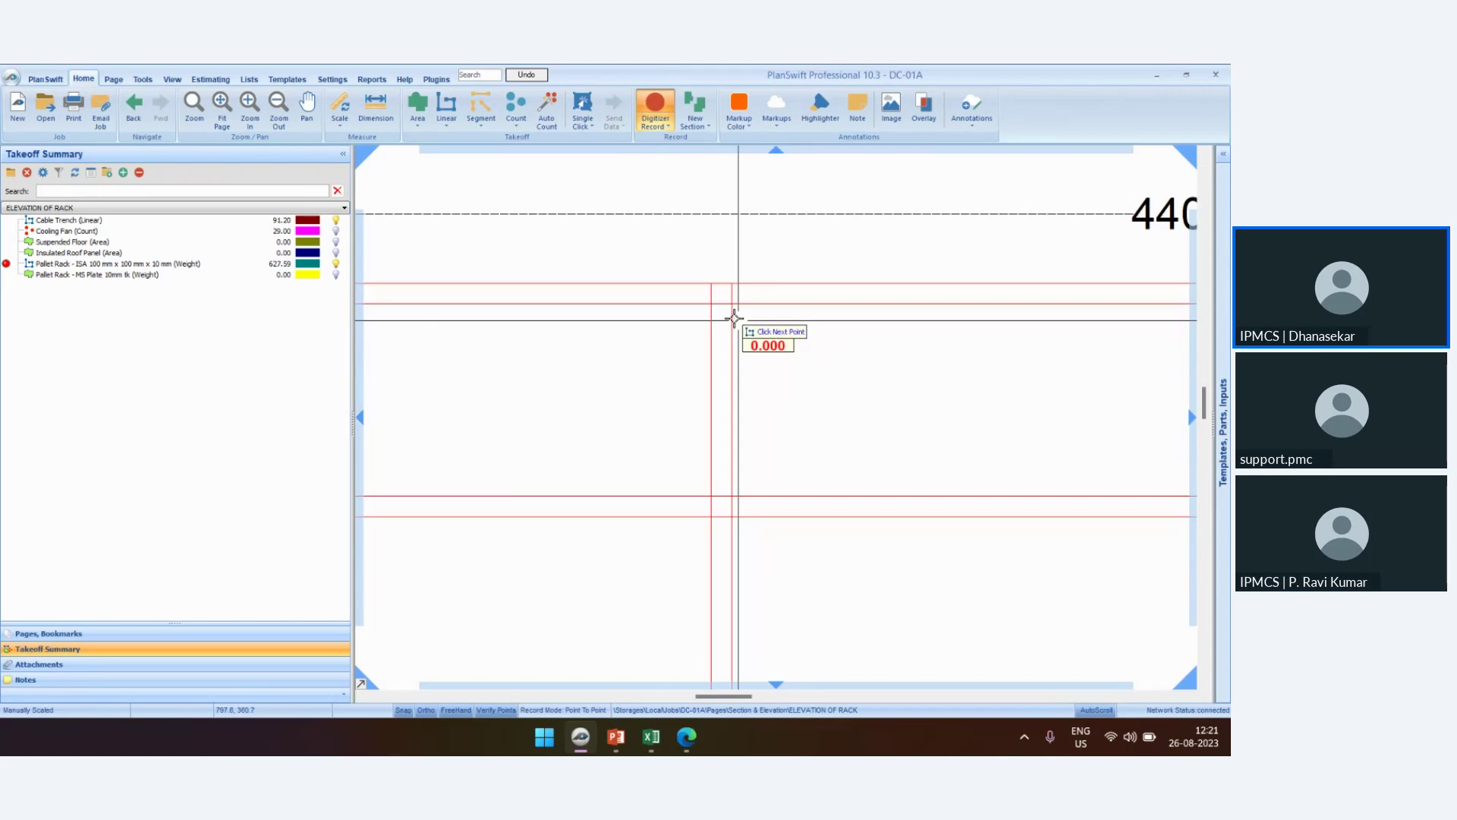
scroll(729, 303, down, 3)
scroll(725, 482, up, 3)
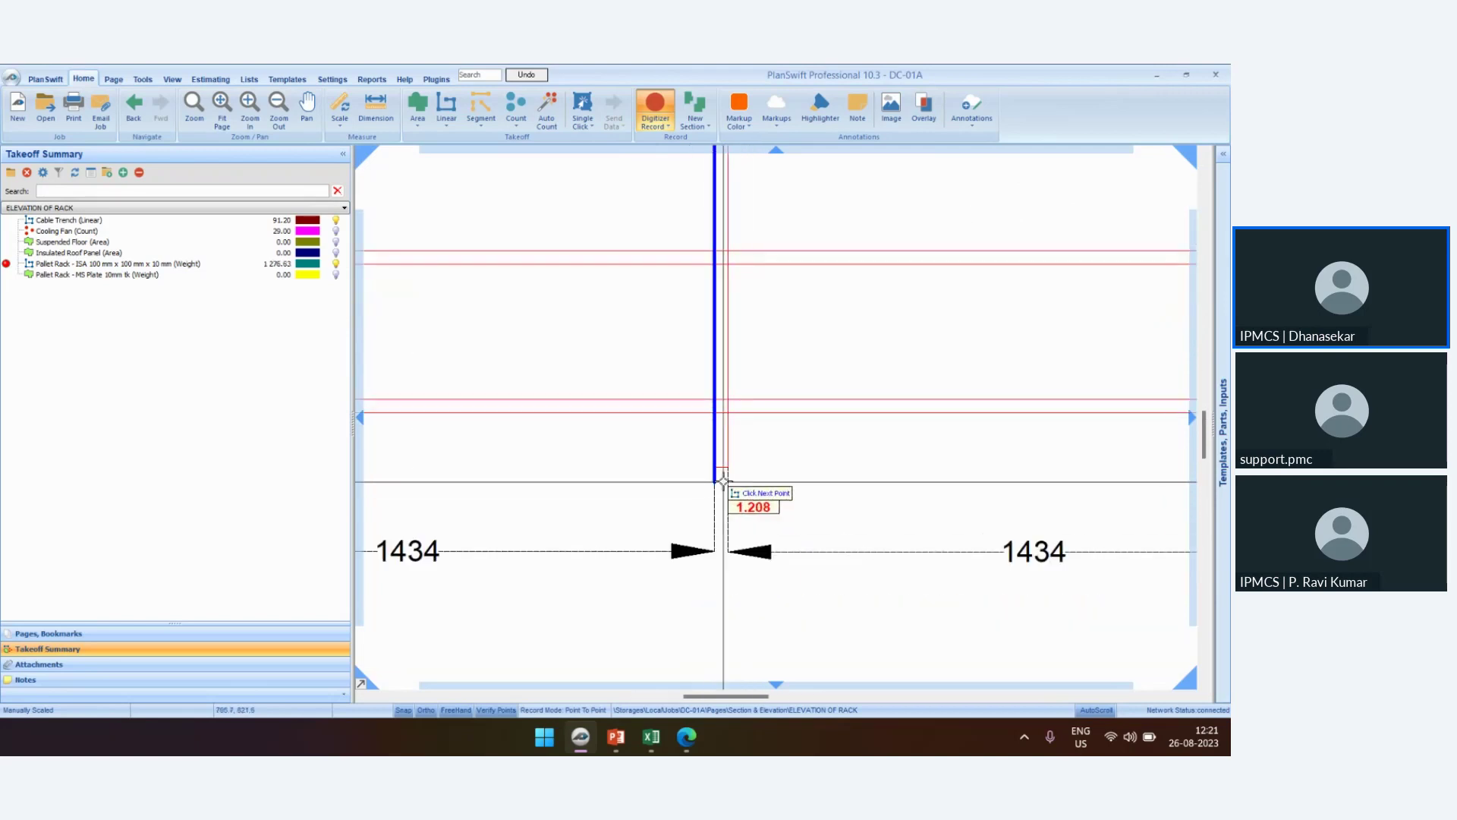
scroll(717, 481, down, 3)
right_click(737, 379)
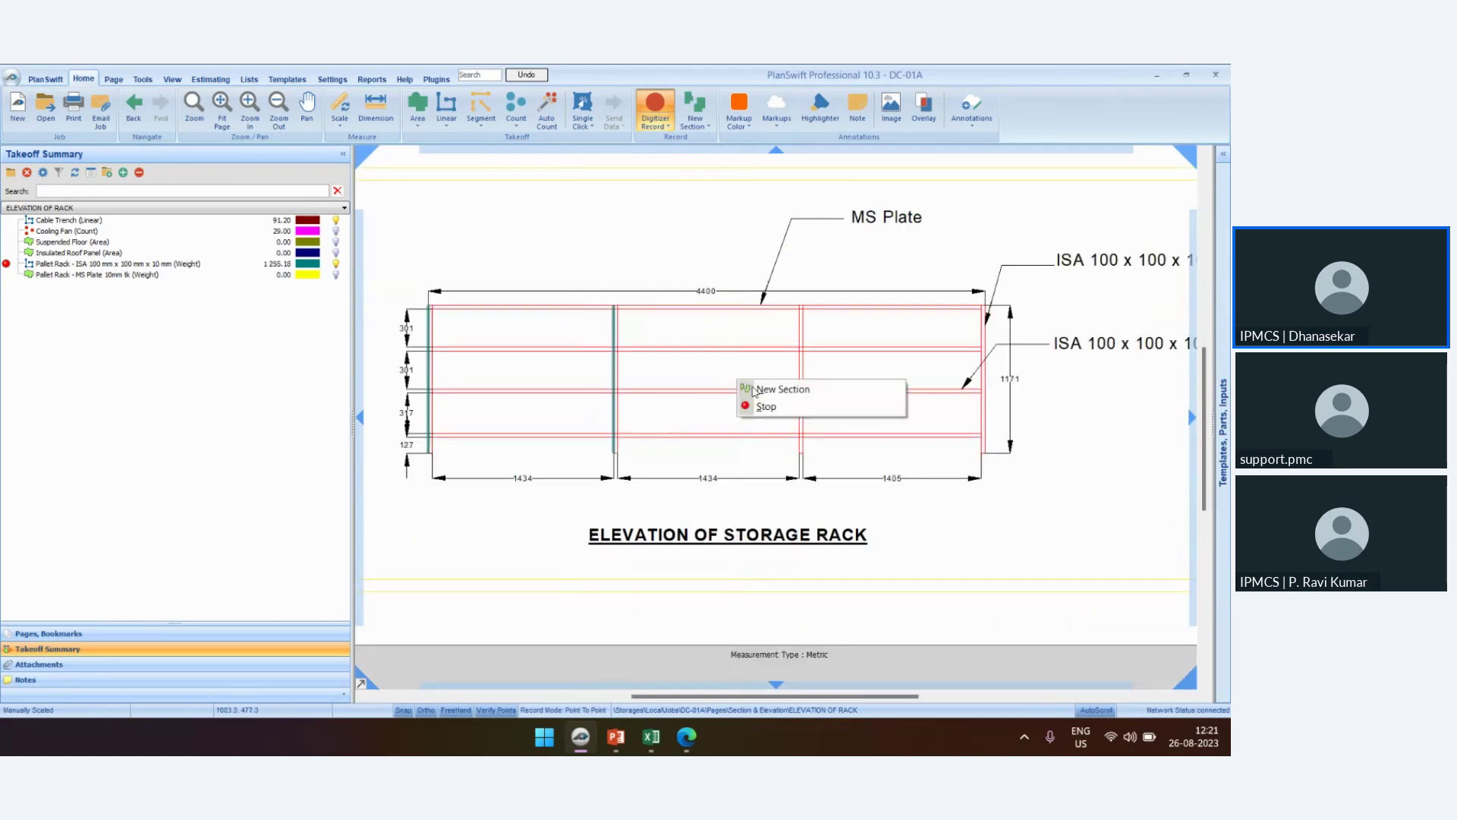
click(766, 388)
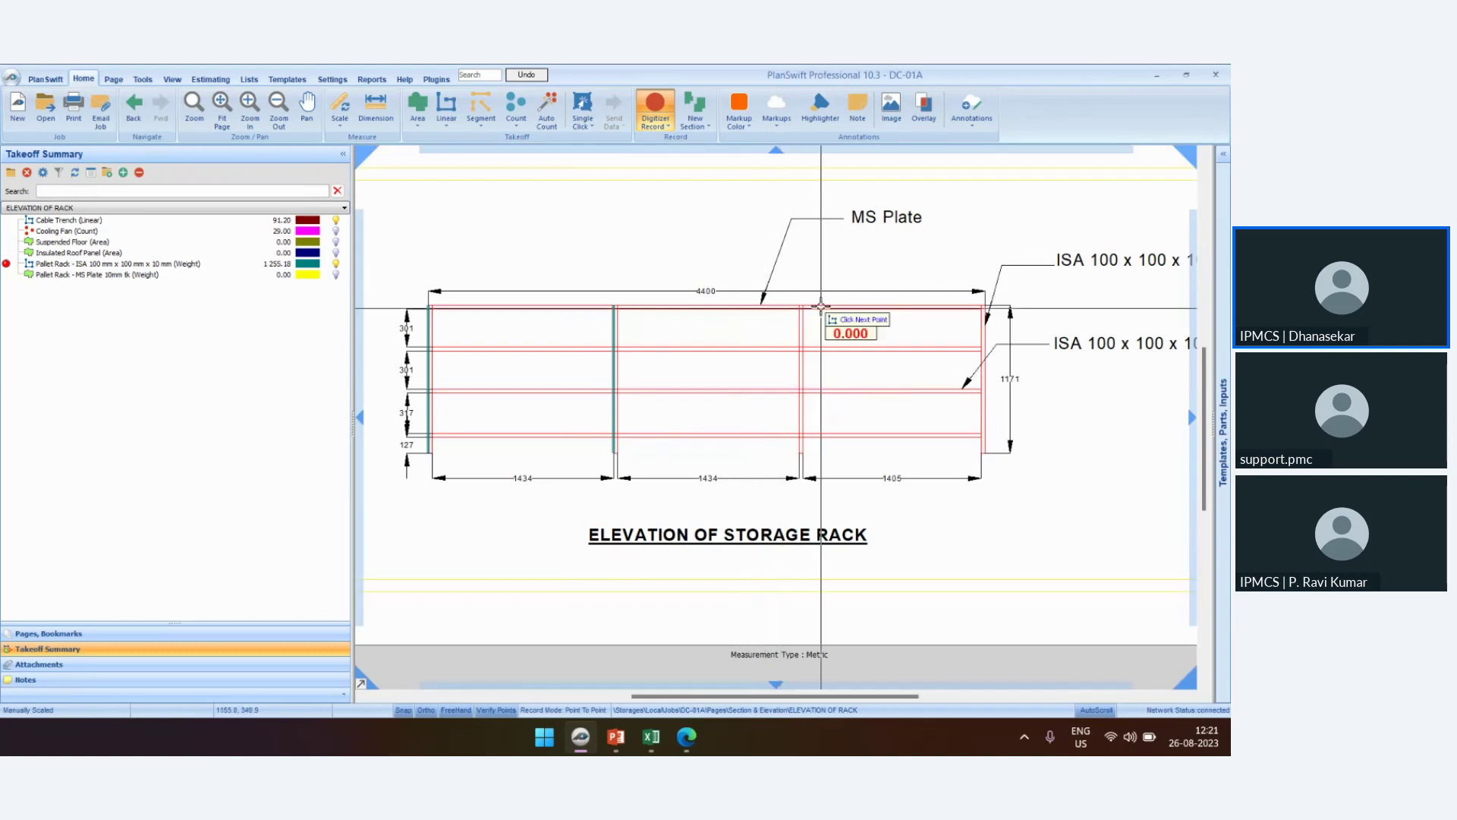
Trace the third rack post from its top to its base in the ISA 100 mm takeoff and finish that section
scroll(820, 305, up, 5)
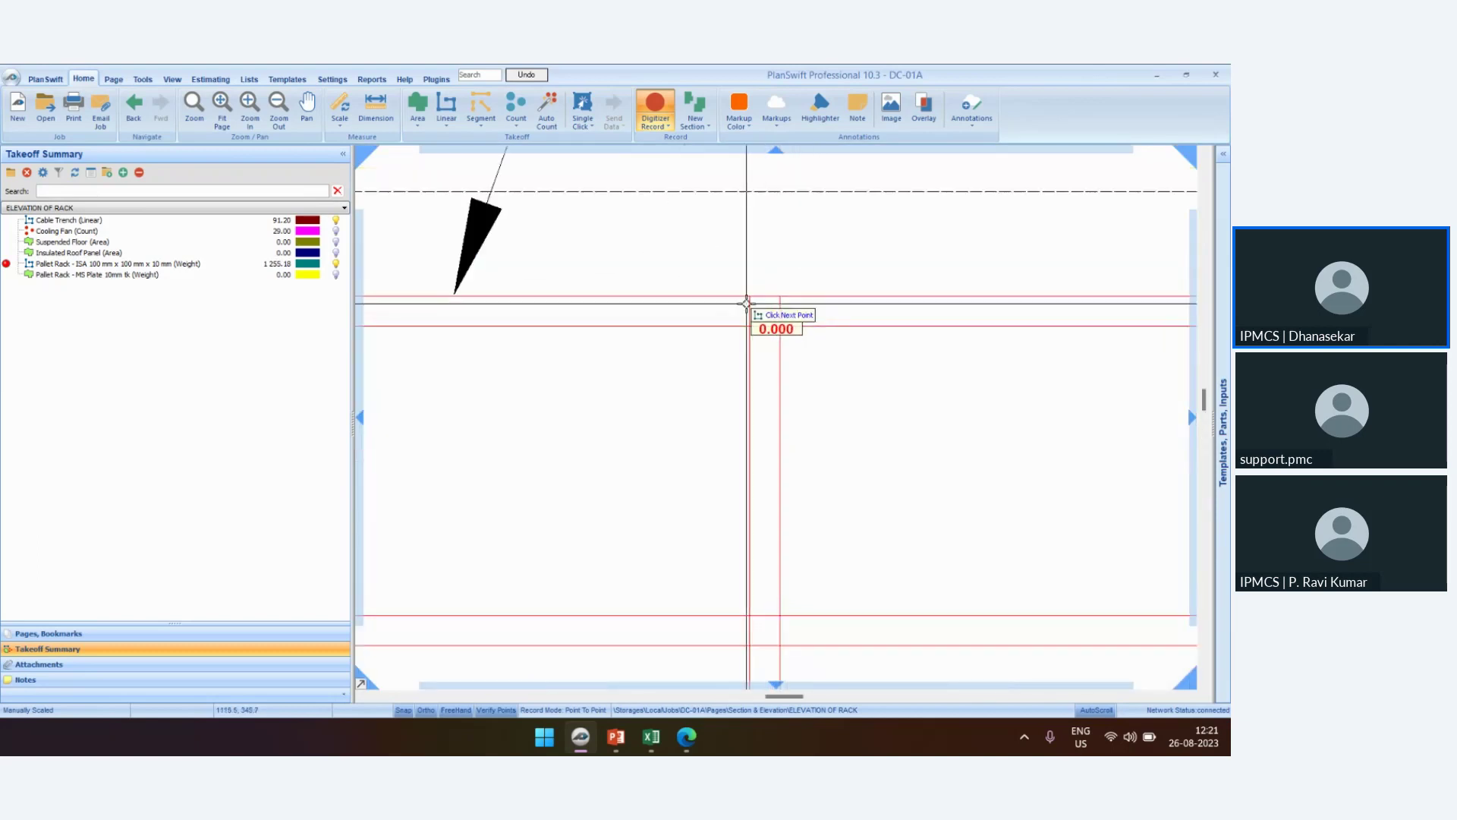
scroll(748, 303, down, 5)
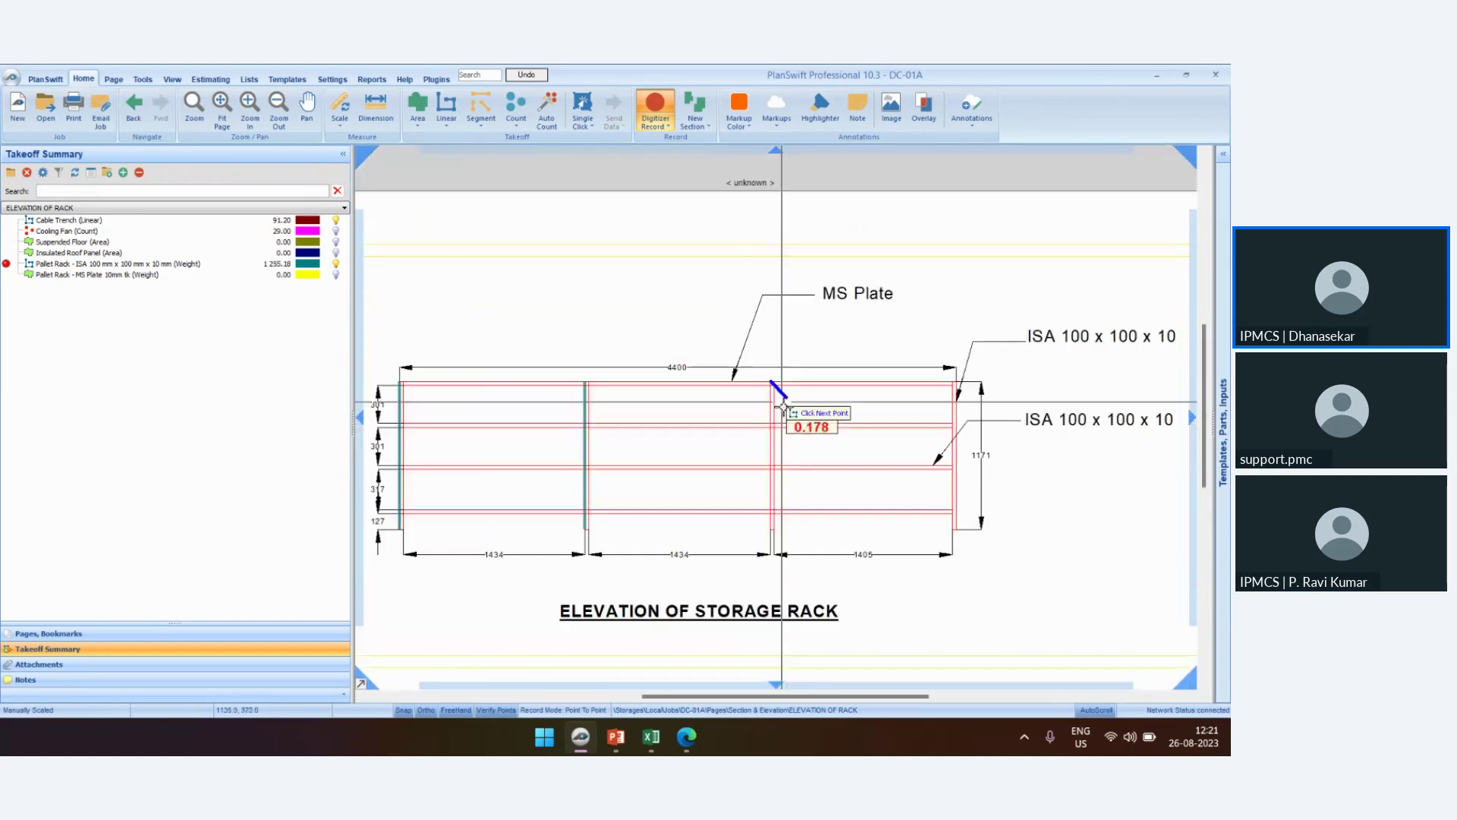
scroll(768, 531, up, 4)
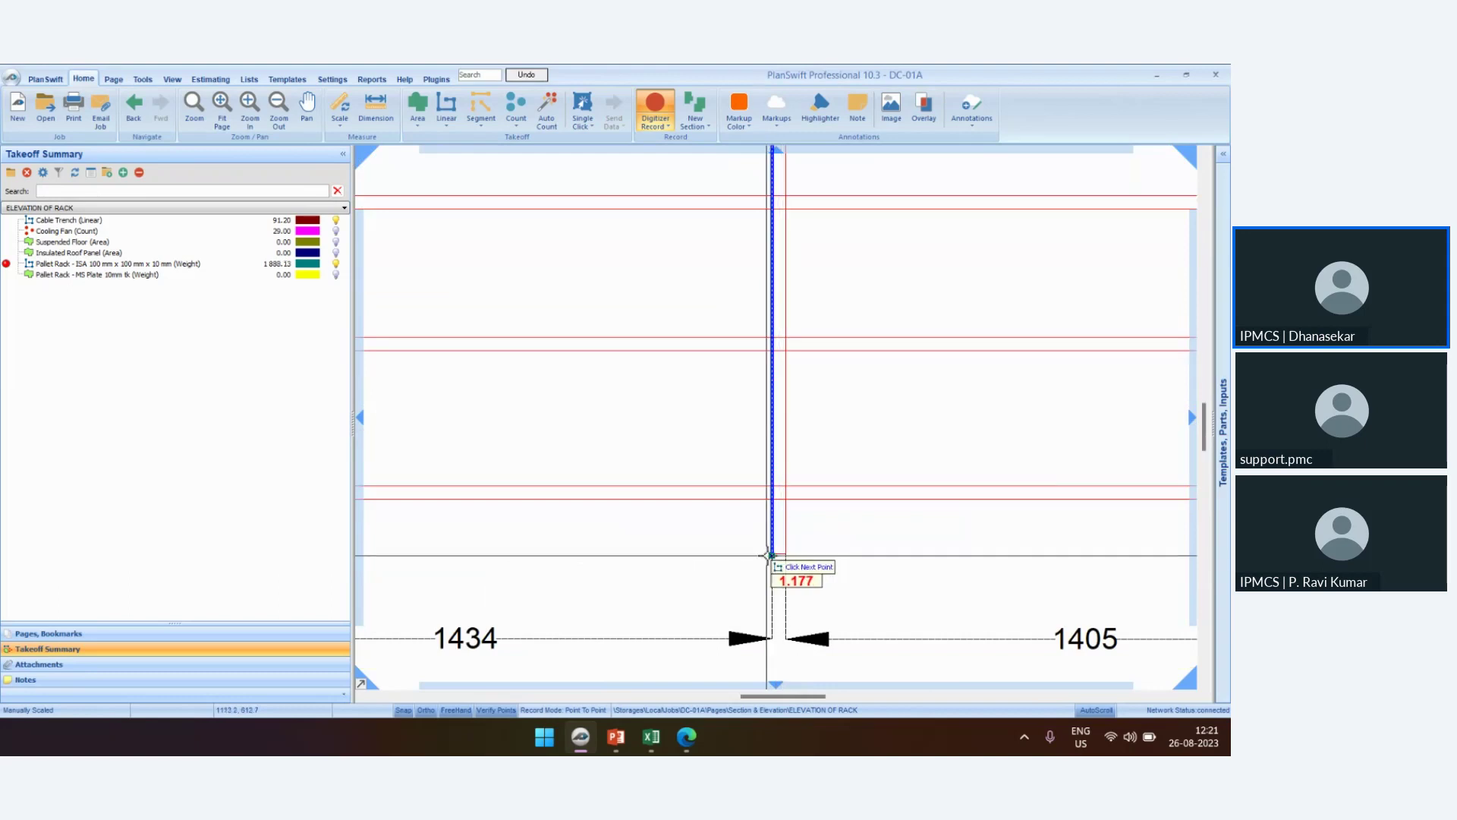
click(768, 556)
key(Escape)
scroll(931, 258, down, 5)
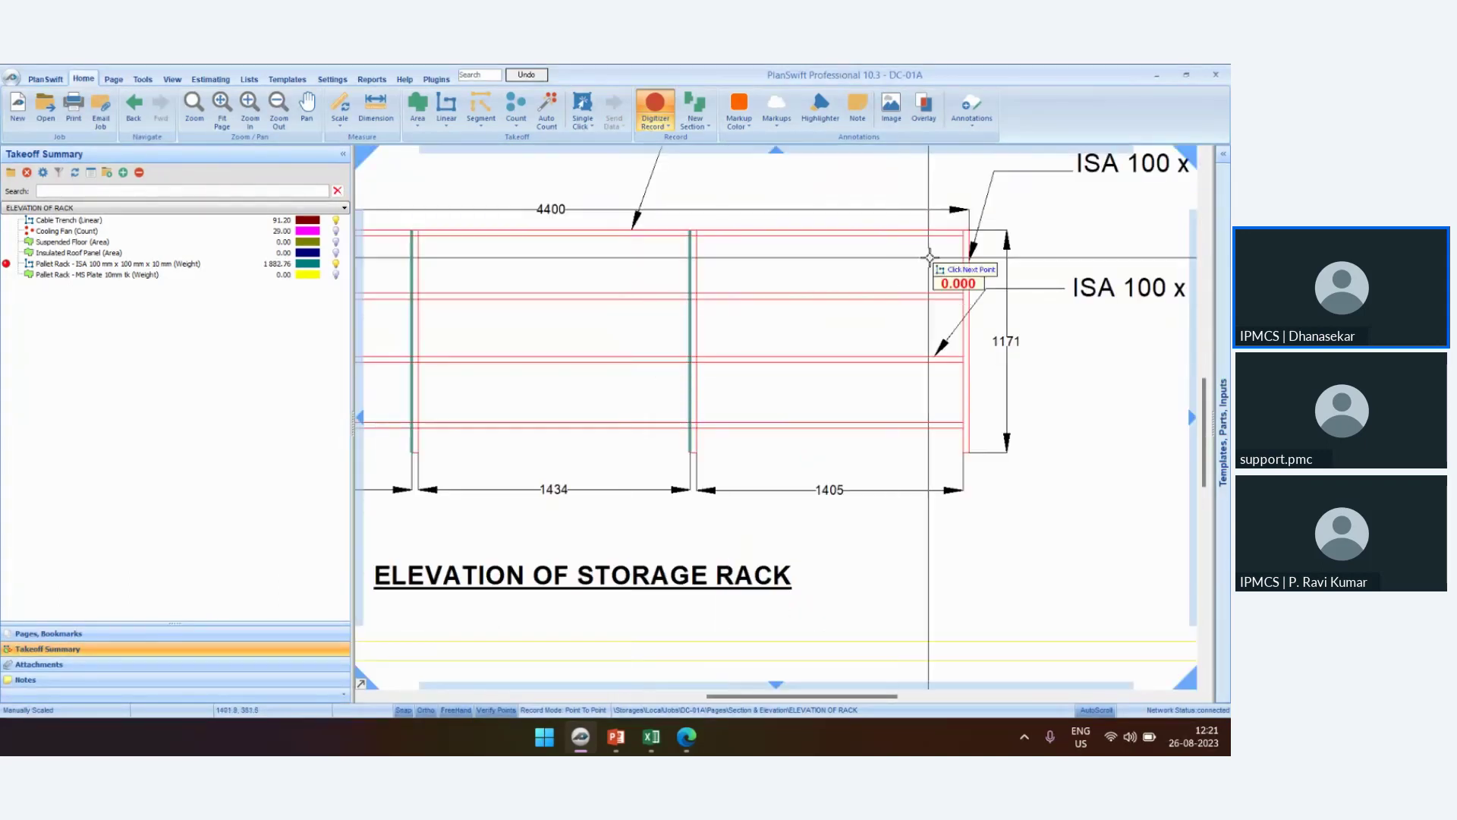
Trace the rightmost rack post from top to base as another ISA 100 mm section and close the section
scroll(963, 231, up, 4)
click(959, 221)
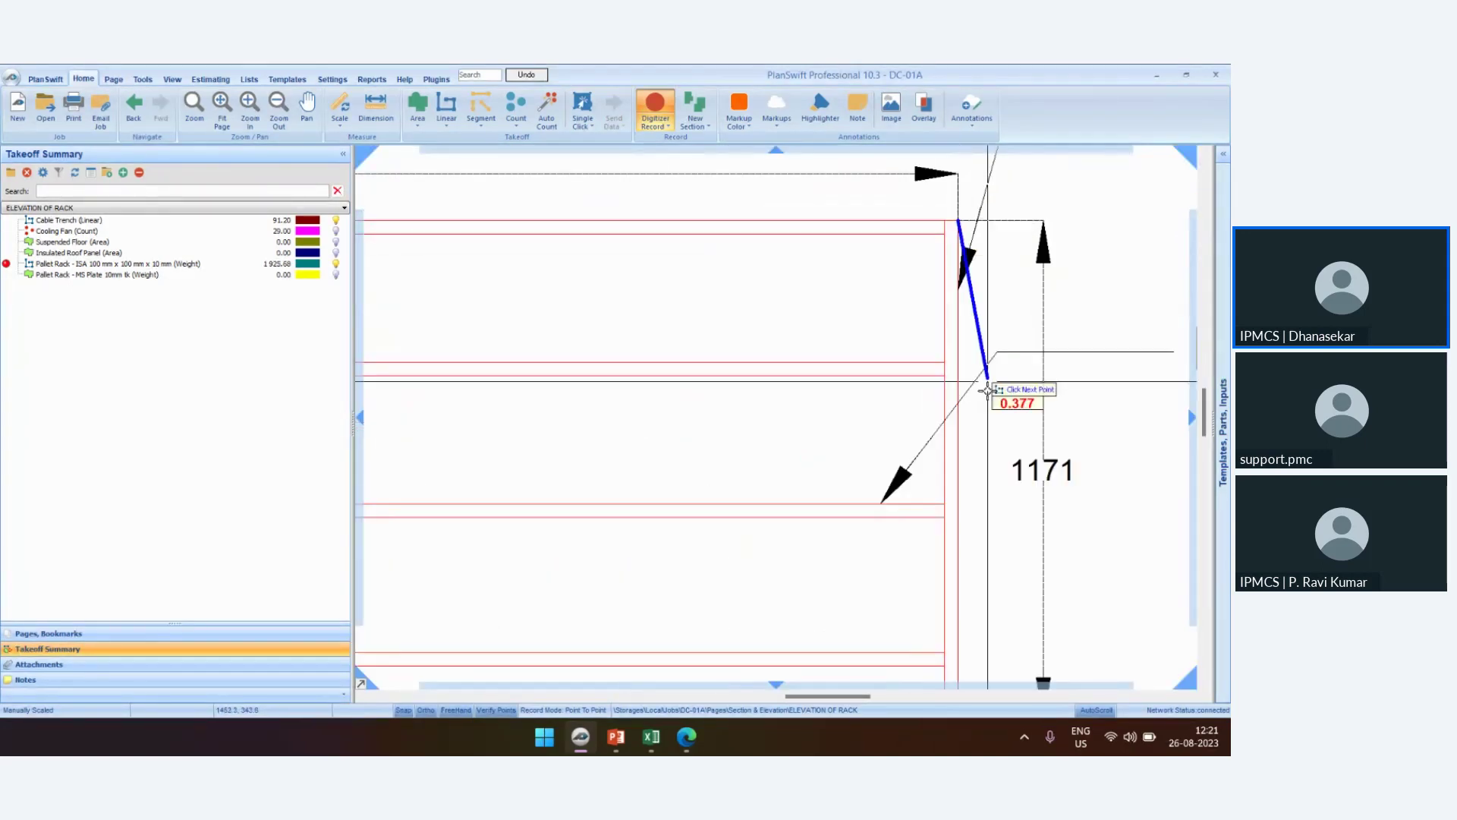
scroll(988, 391, down, 5)
click(960, 595)
right_click(1011, 497)
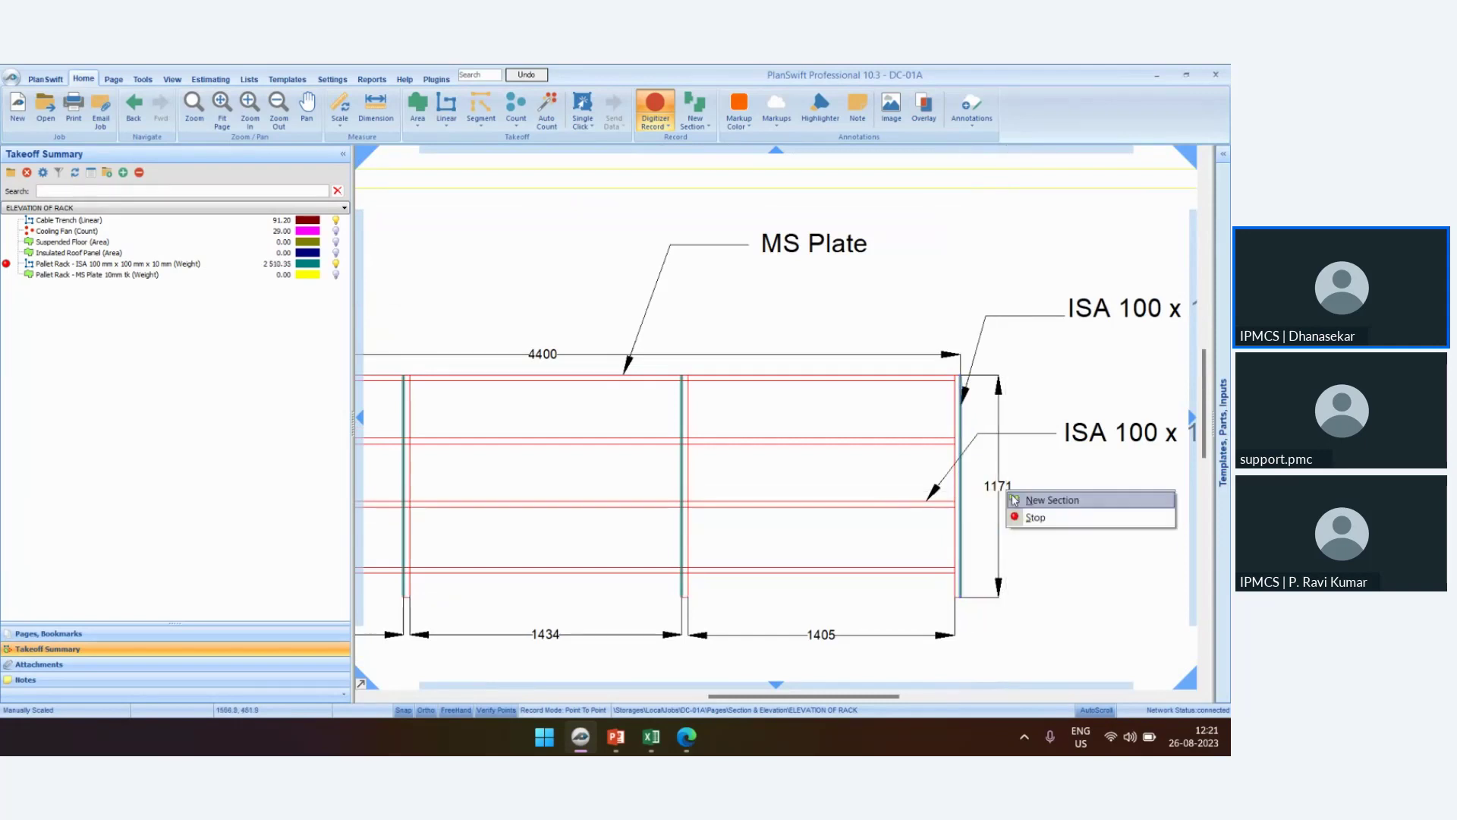
click(1015, 499)
Inspect the Qty formula in the advanced properties of the Pallet Rack - ISA 100 mm x 100 mm x 10 mm takeoff
click(267, 265)
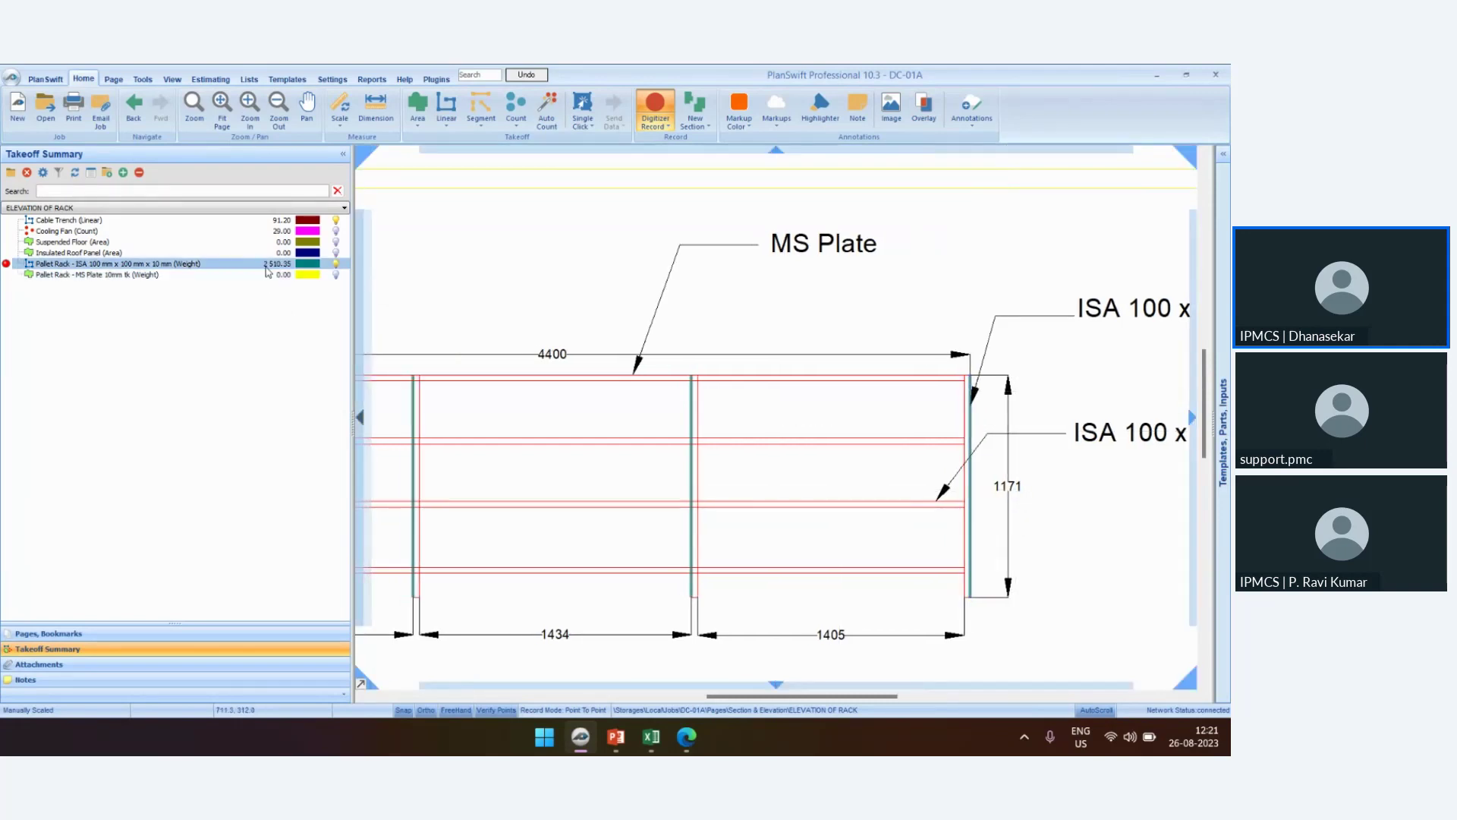
scroll(684, 293, down, 2)
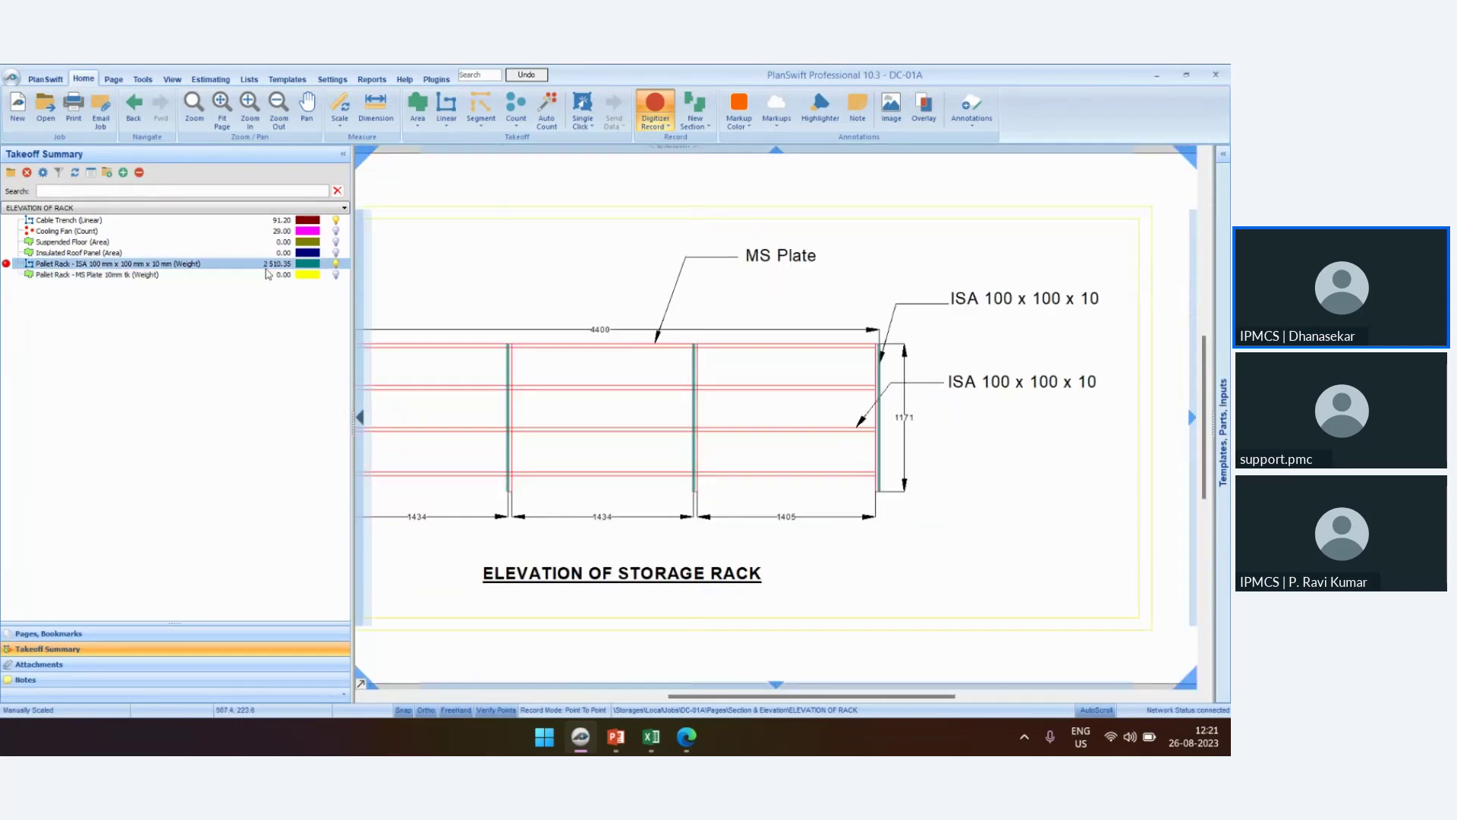
double_click(266, 266)
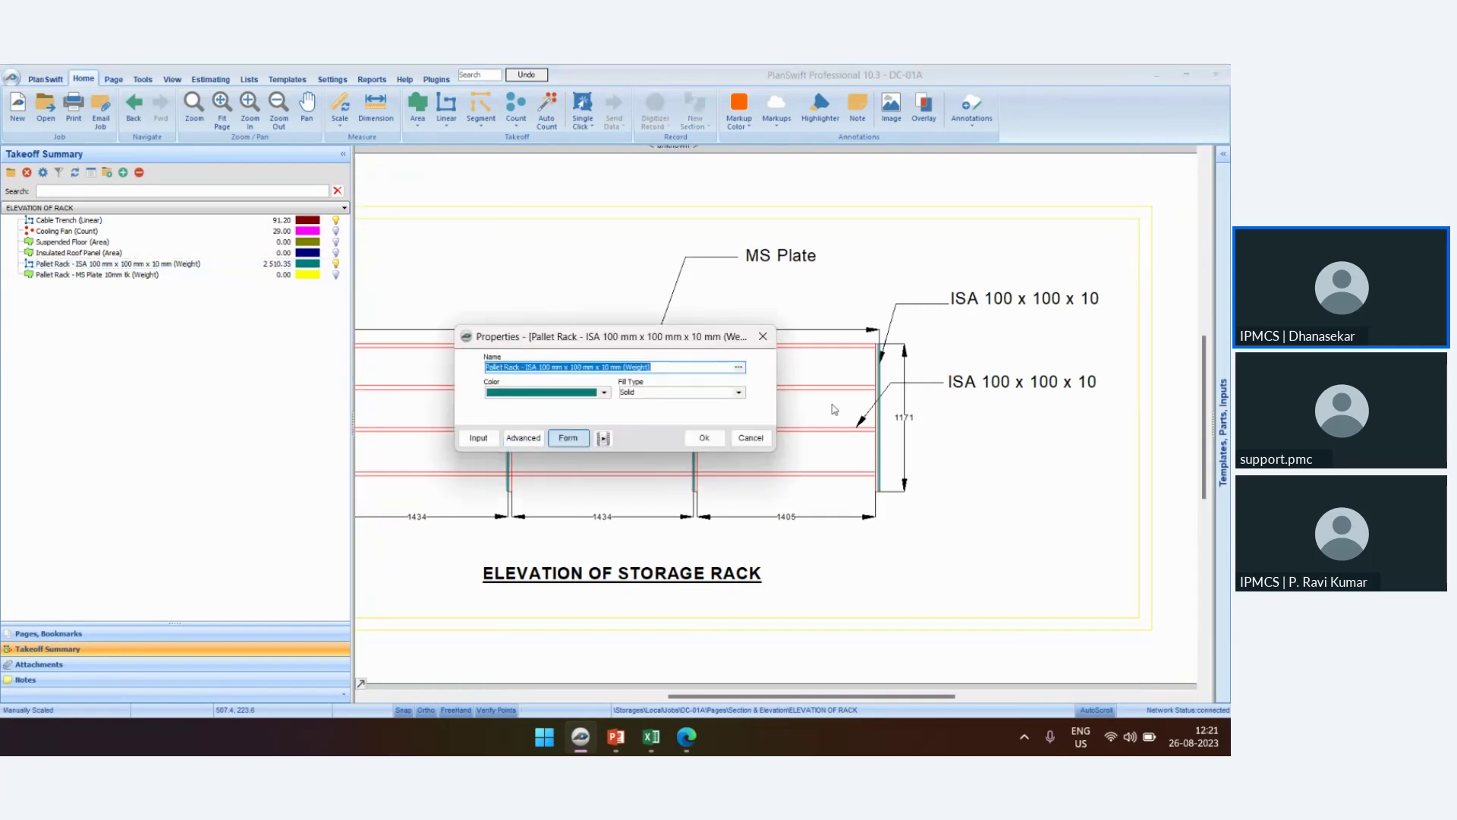
click(523, 438)
click(392, 238)
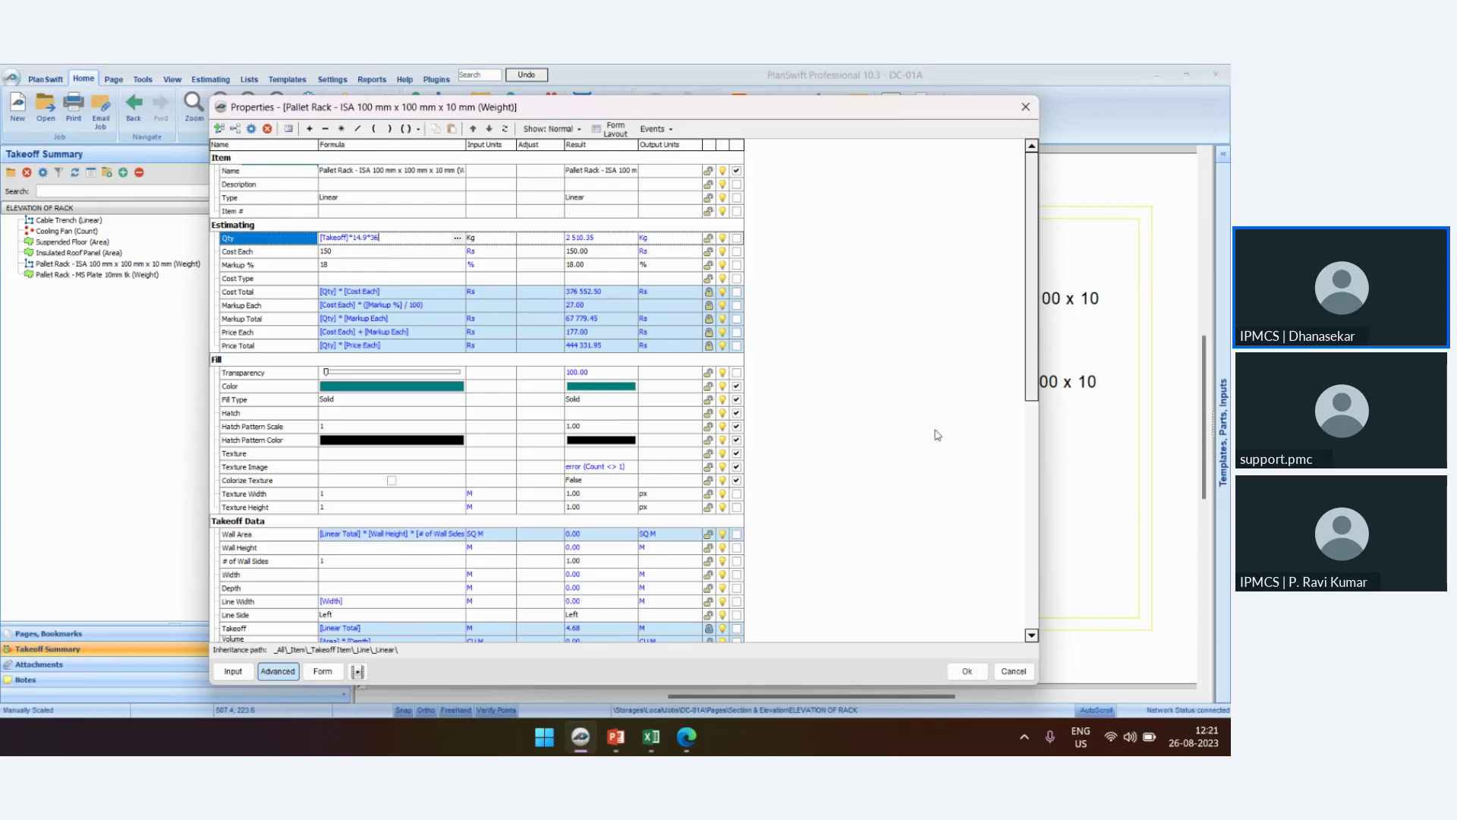
click(967, 671)
scroll(854, 417, down, 2)
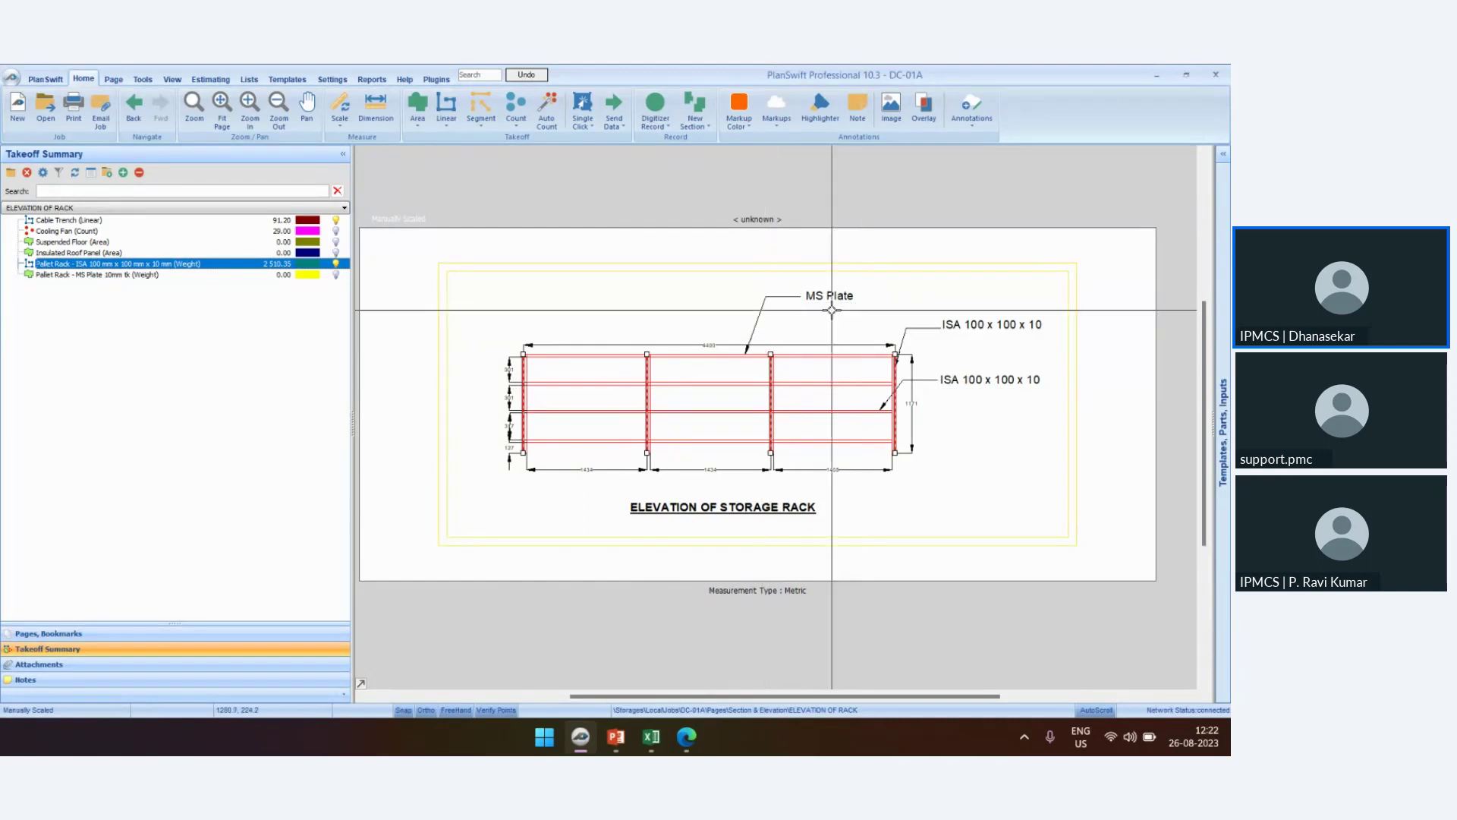
Open the DATA CENTER GF PLAN VIEW-Model page at the rows of pallet racks
click(70, 633)
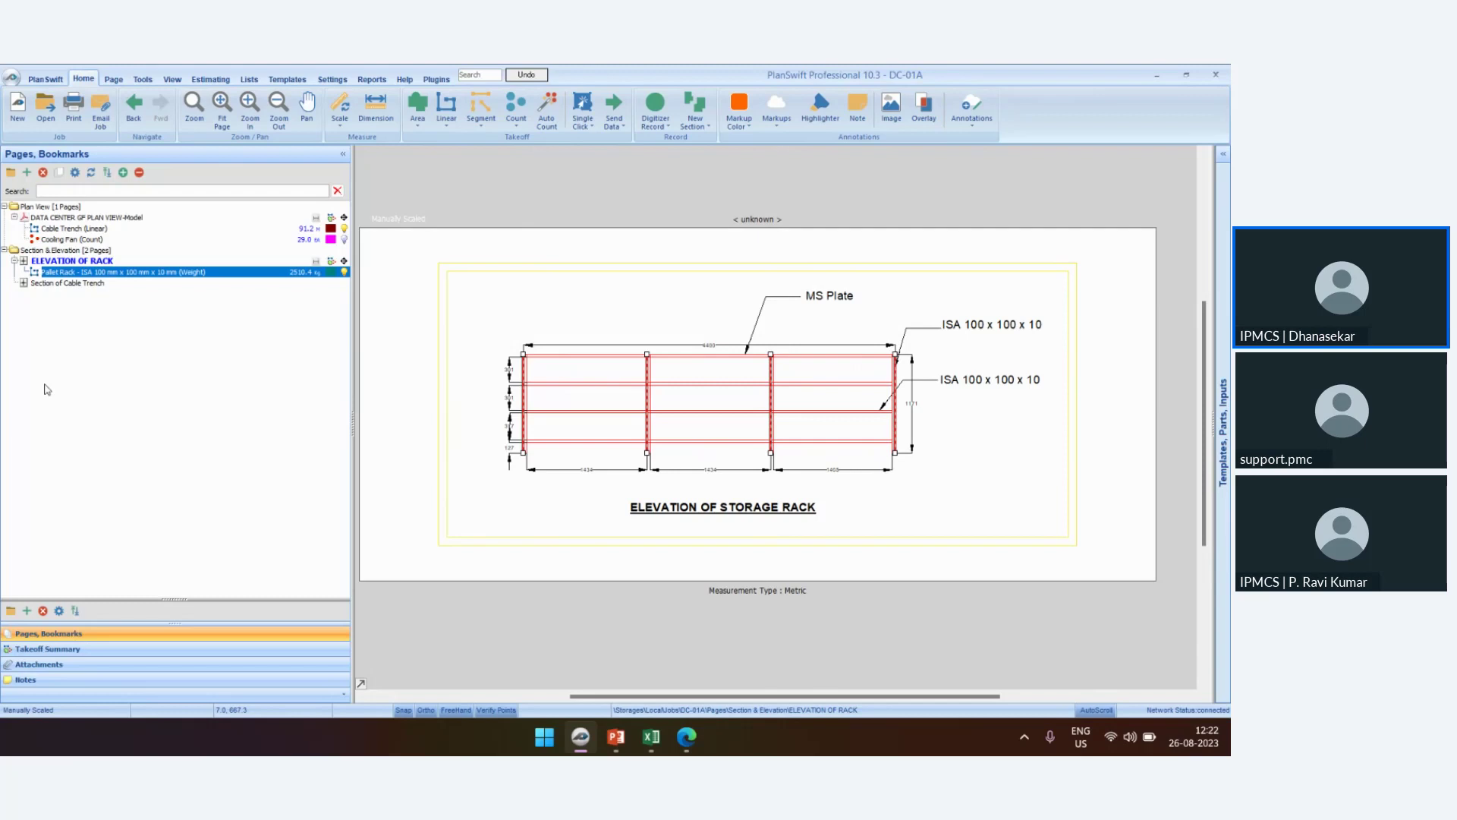
click(97, 272)
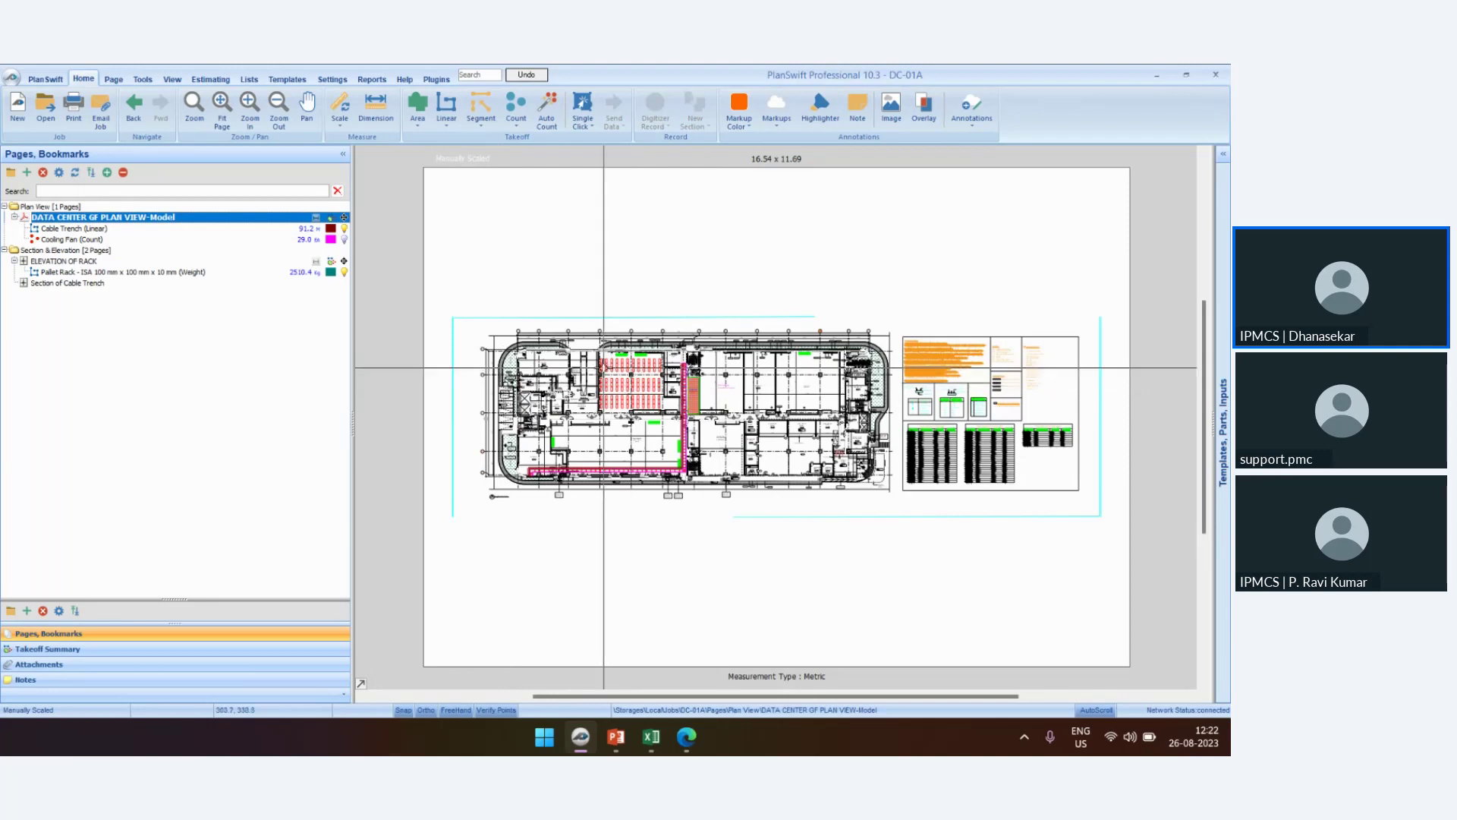
scroll(603, 368, up, 5)
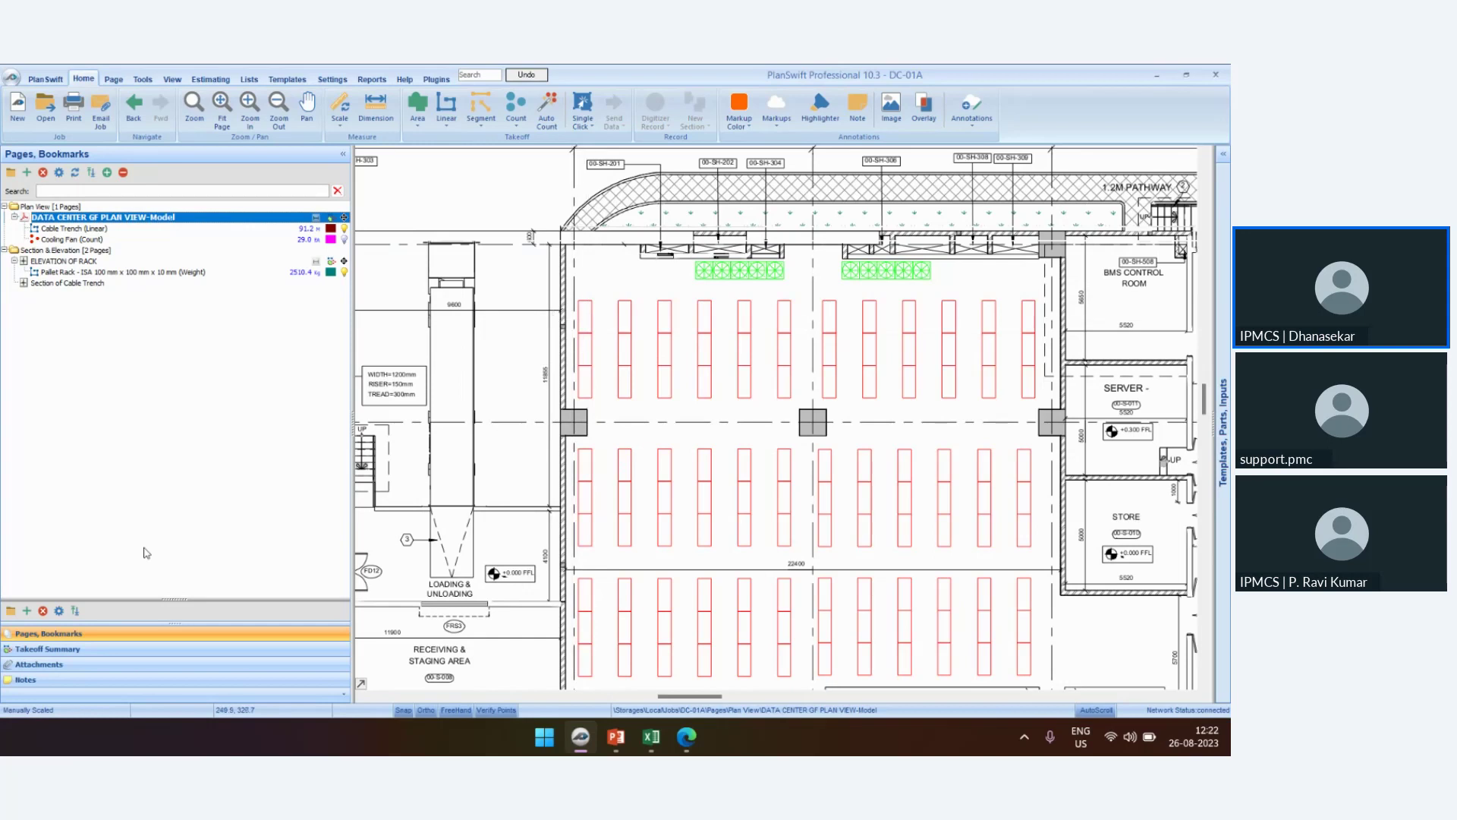
Record the Pallet Rack - MS Plate 10mm area by outlining the four corners of the first rack in the upper row
click(72, 649)
double_click(46, 275)
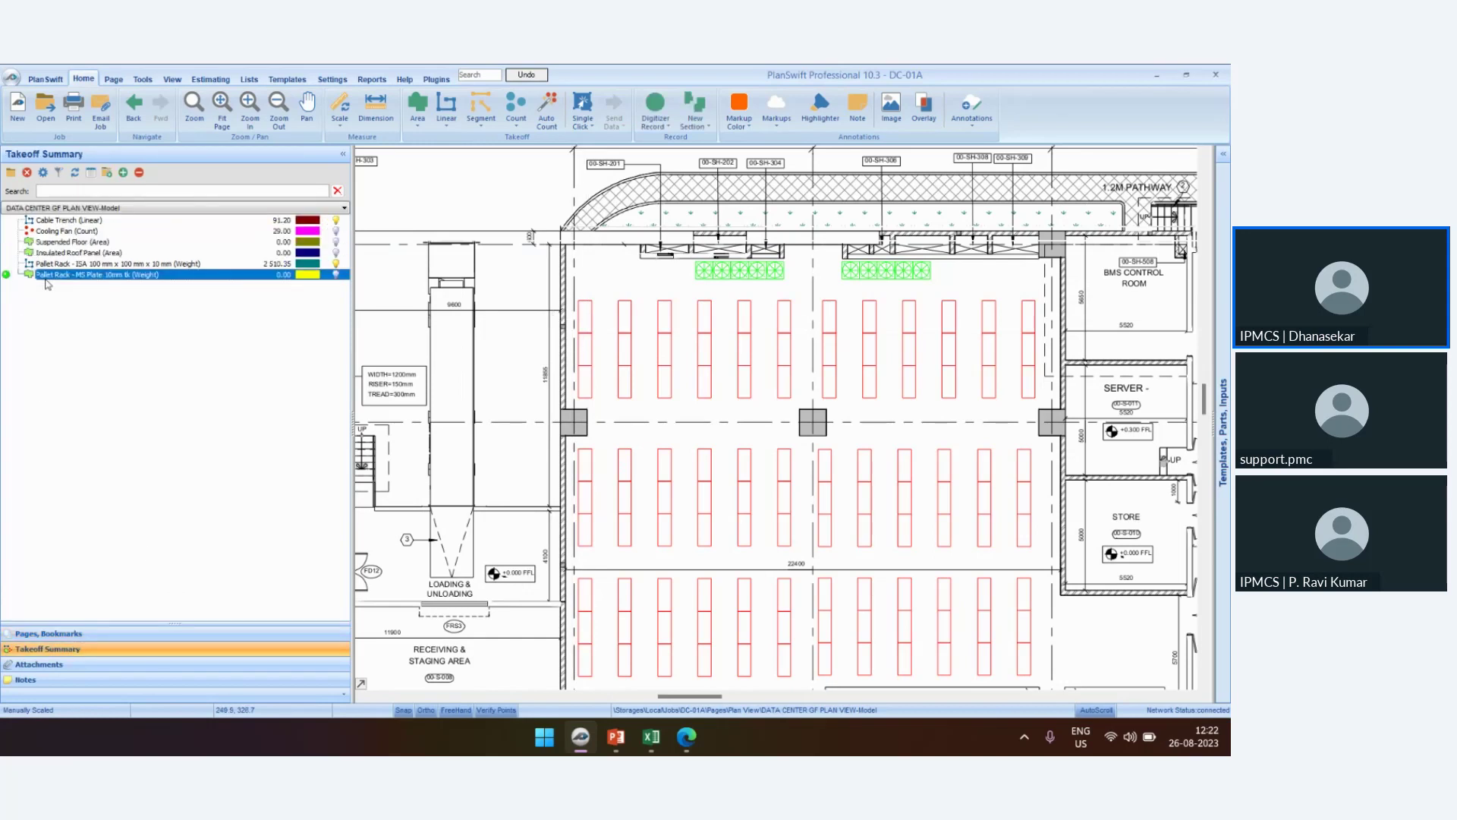
scroll(586, 324, up, 3)
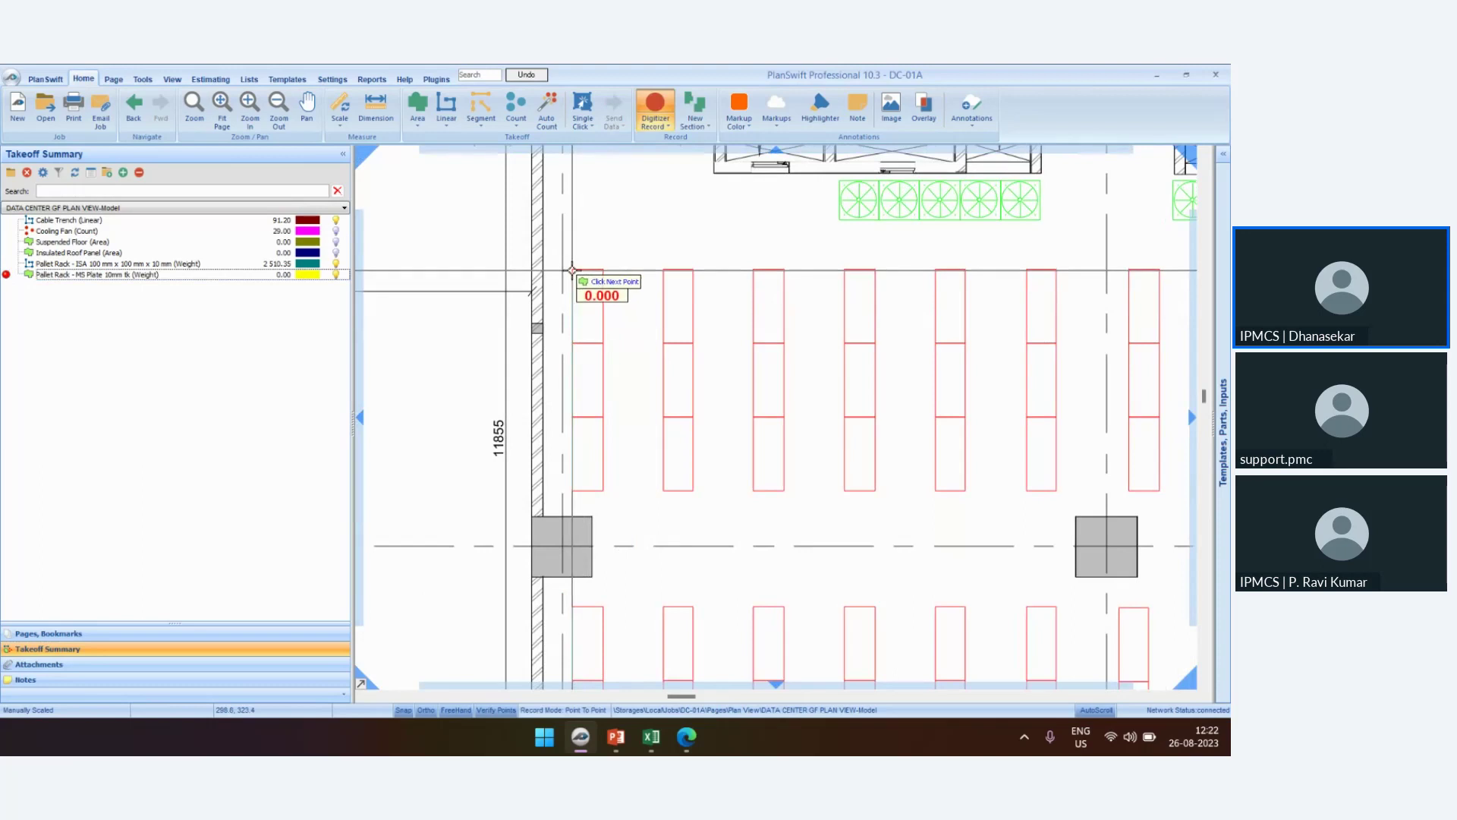
click(573, 270)
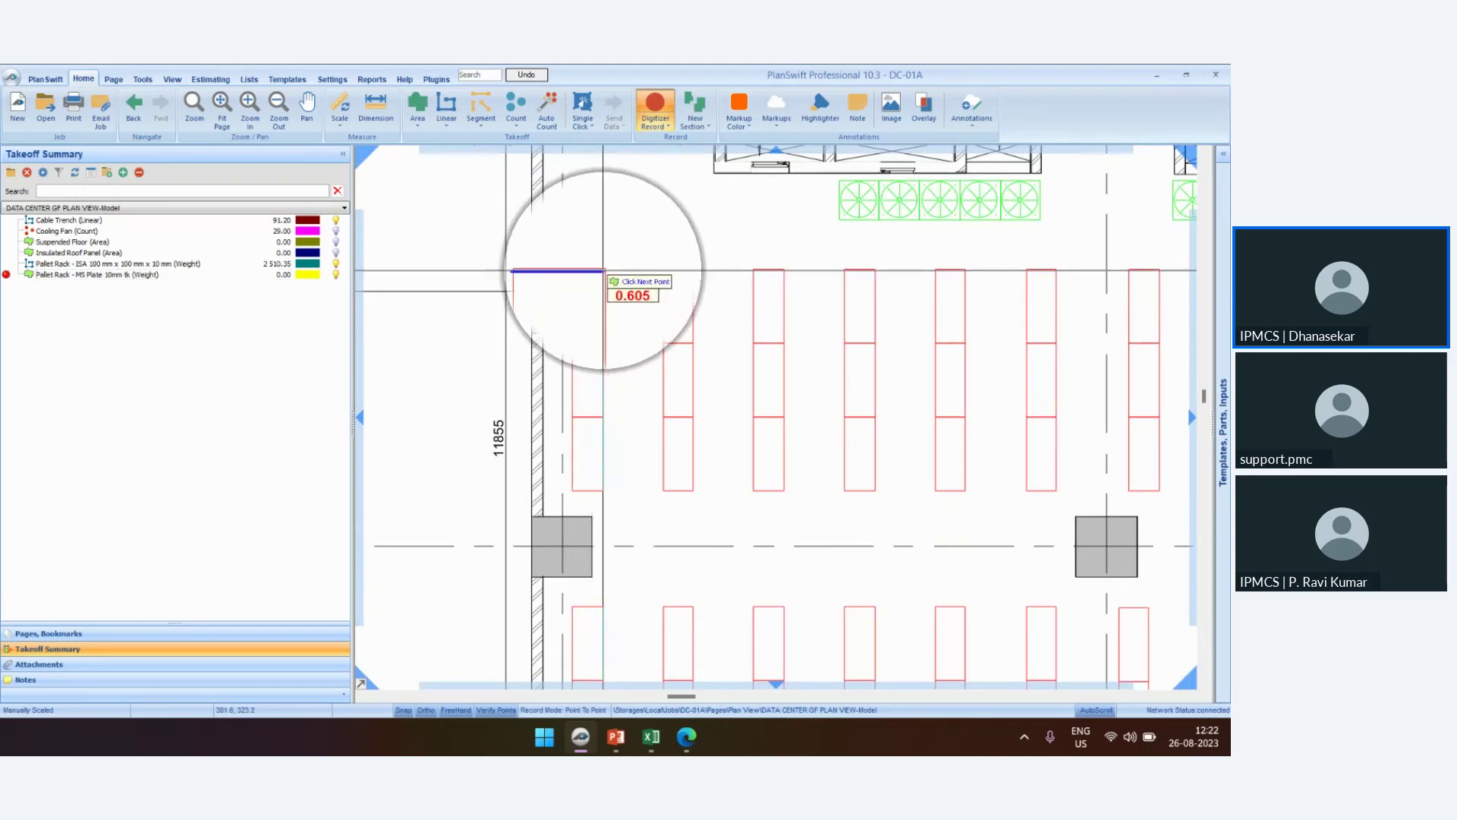
click(603, 270)
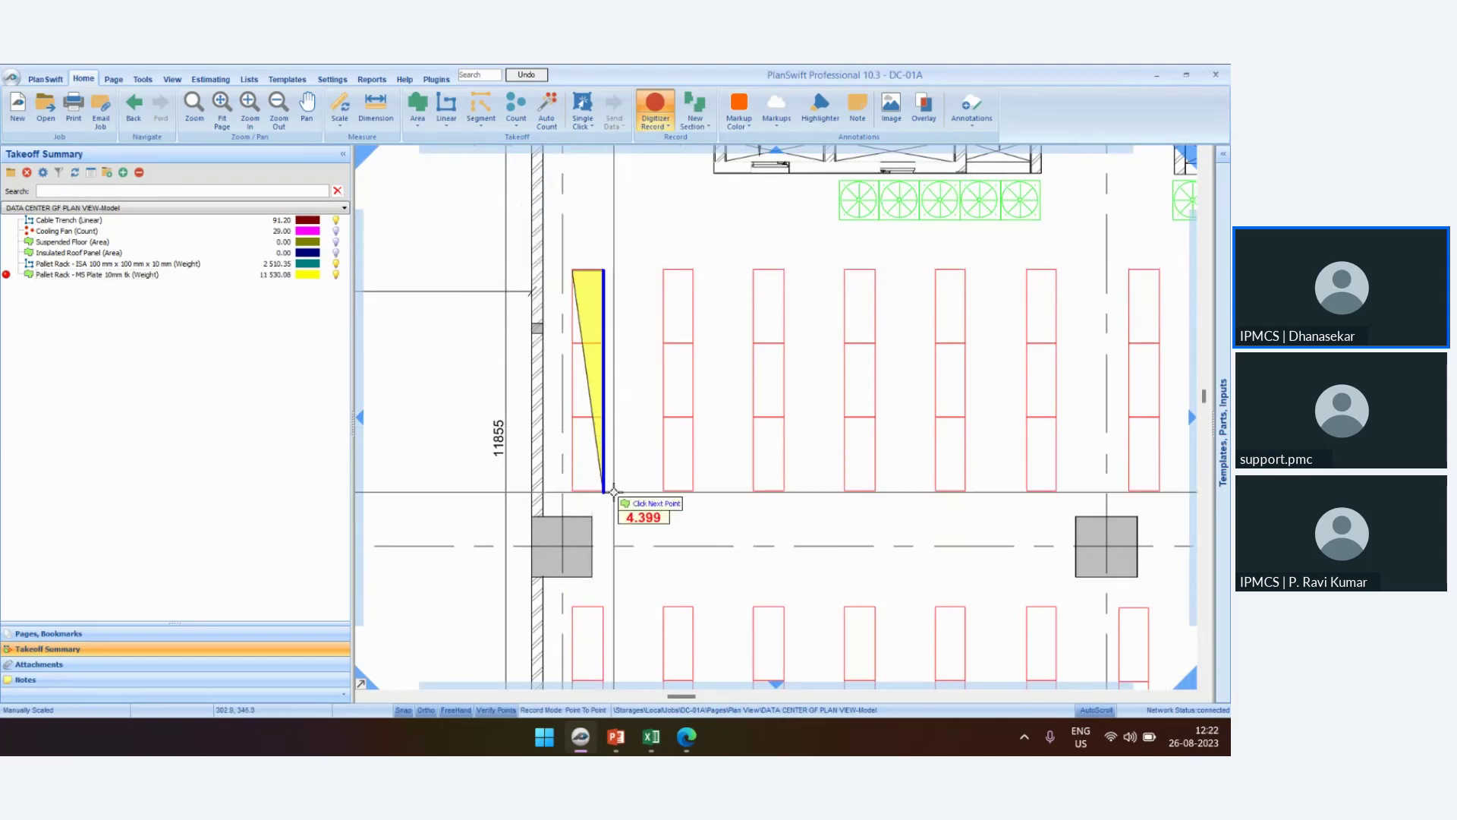
click(605, 491)
click(573, 490)
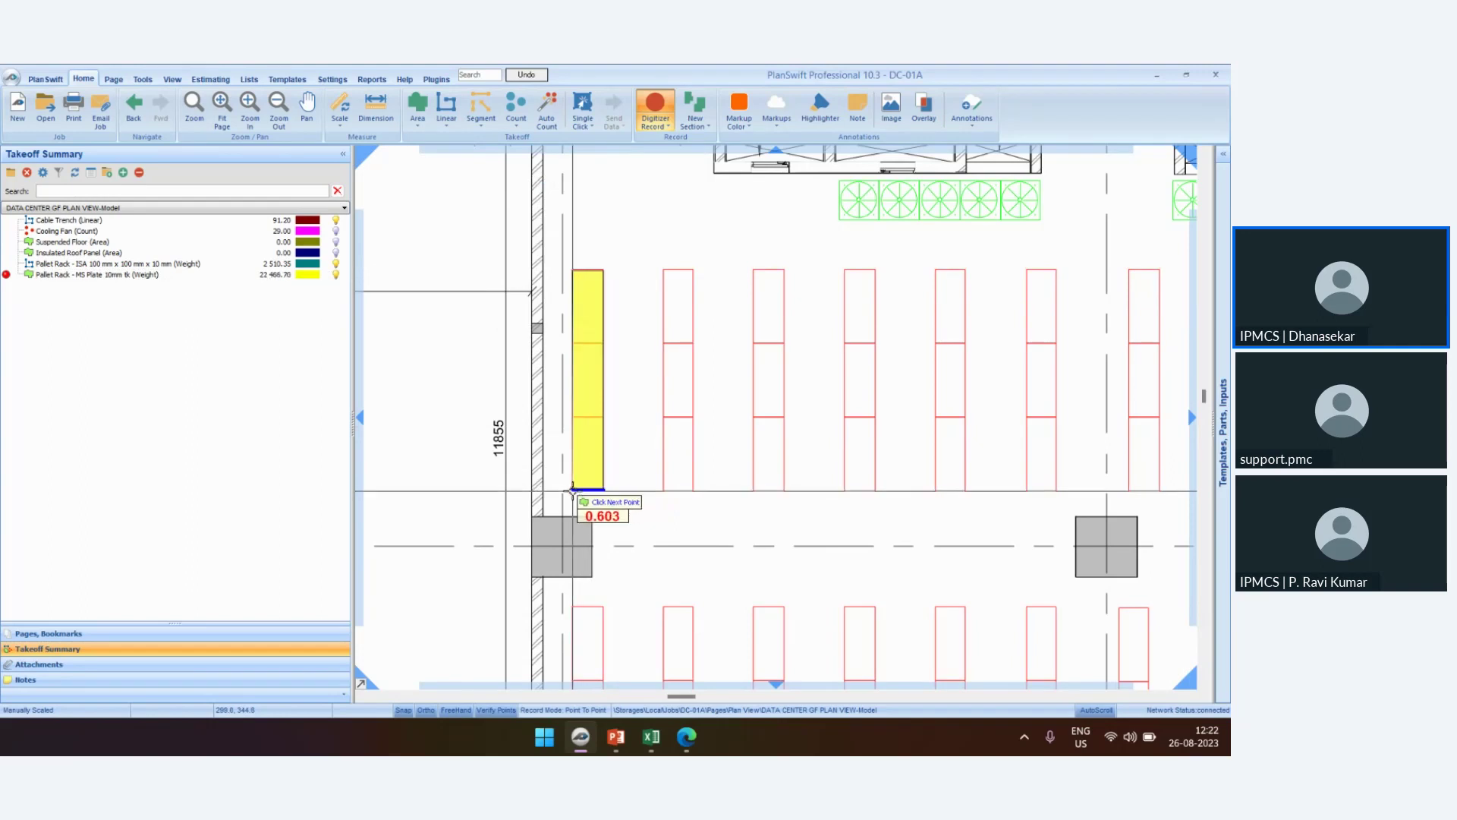
key(Escape)
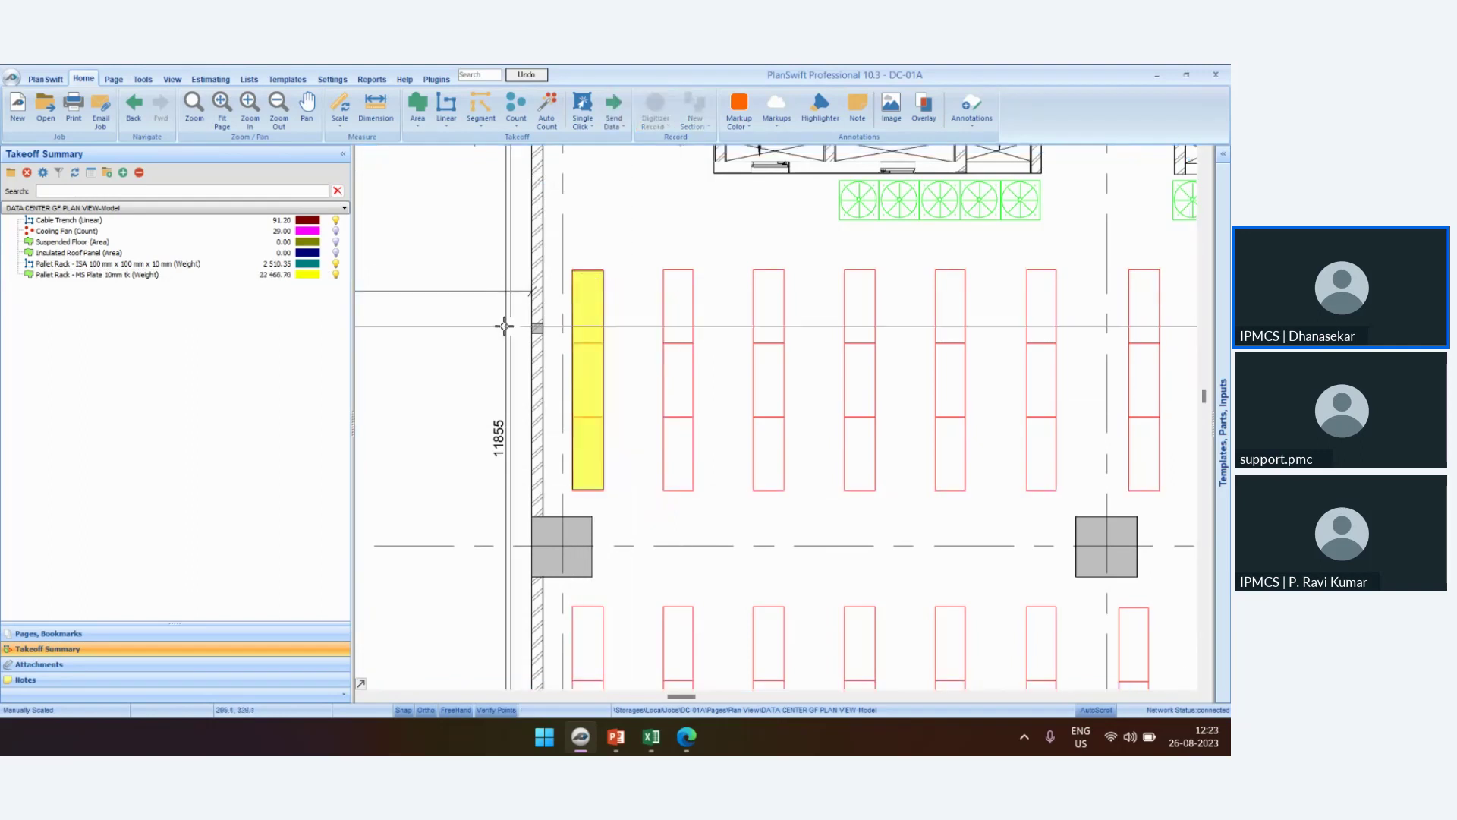
Compare the MS Plate and ISA 100 mm takeoff weights in the page list and switch to the PowerPoint presentation
click(111, 633)
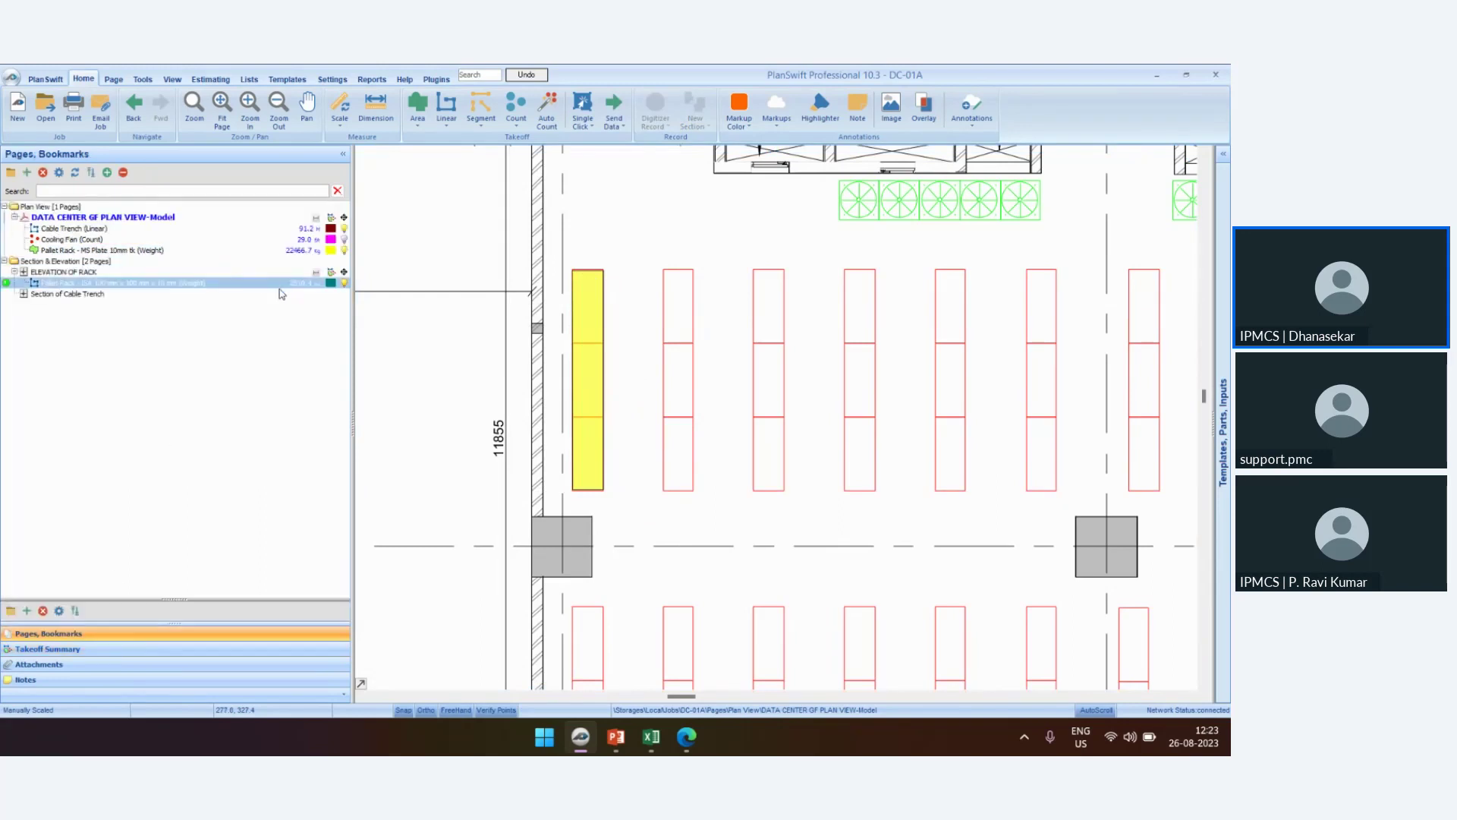
click(181, 252)
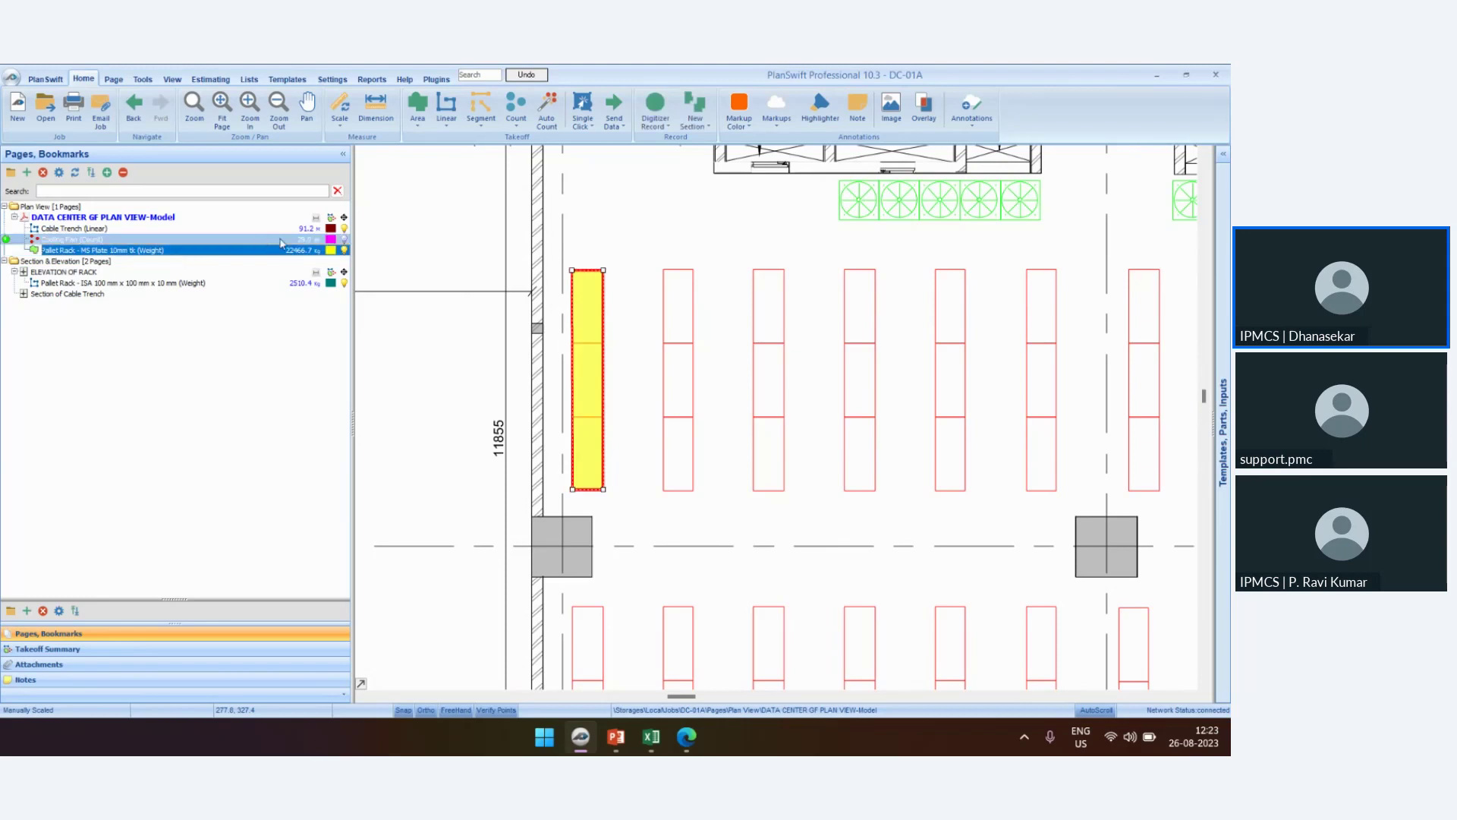
click(286, 283)
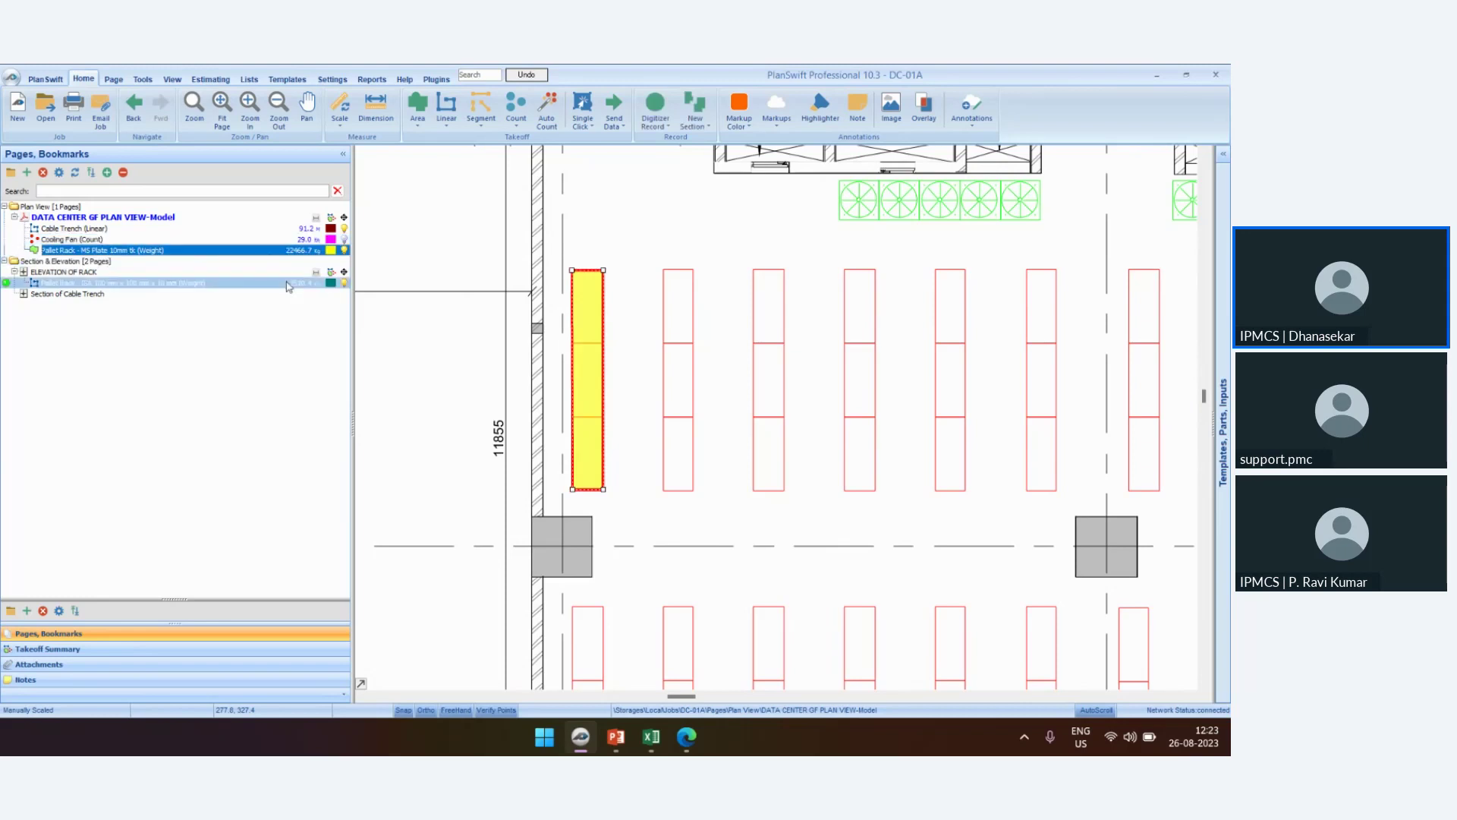
key(alt+Tab)
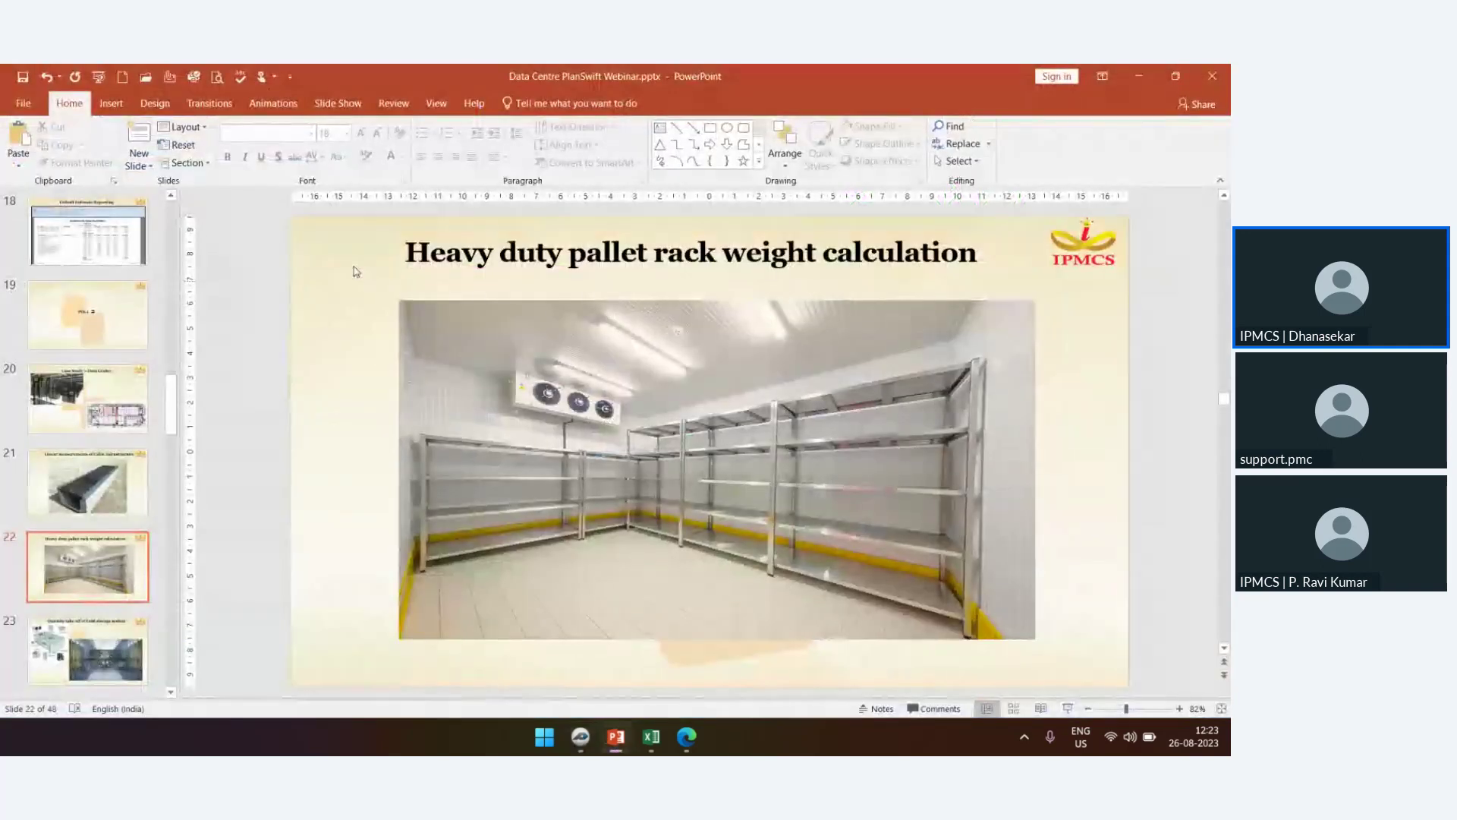
Show the Quantity take off of Cold storage system slide and switch back to the PlanSwift page list
scroll(767, 383, down, 1)
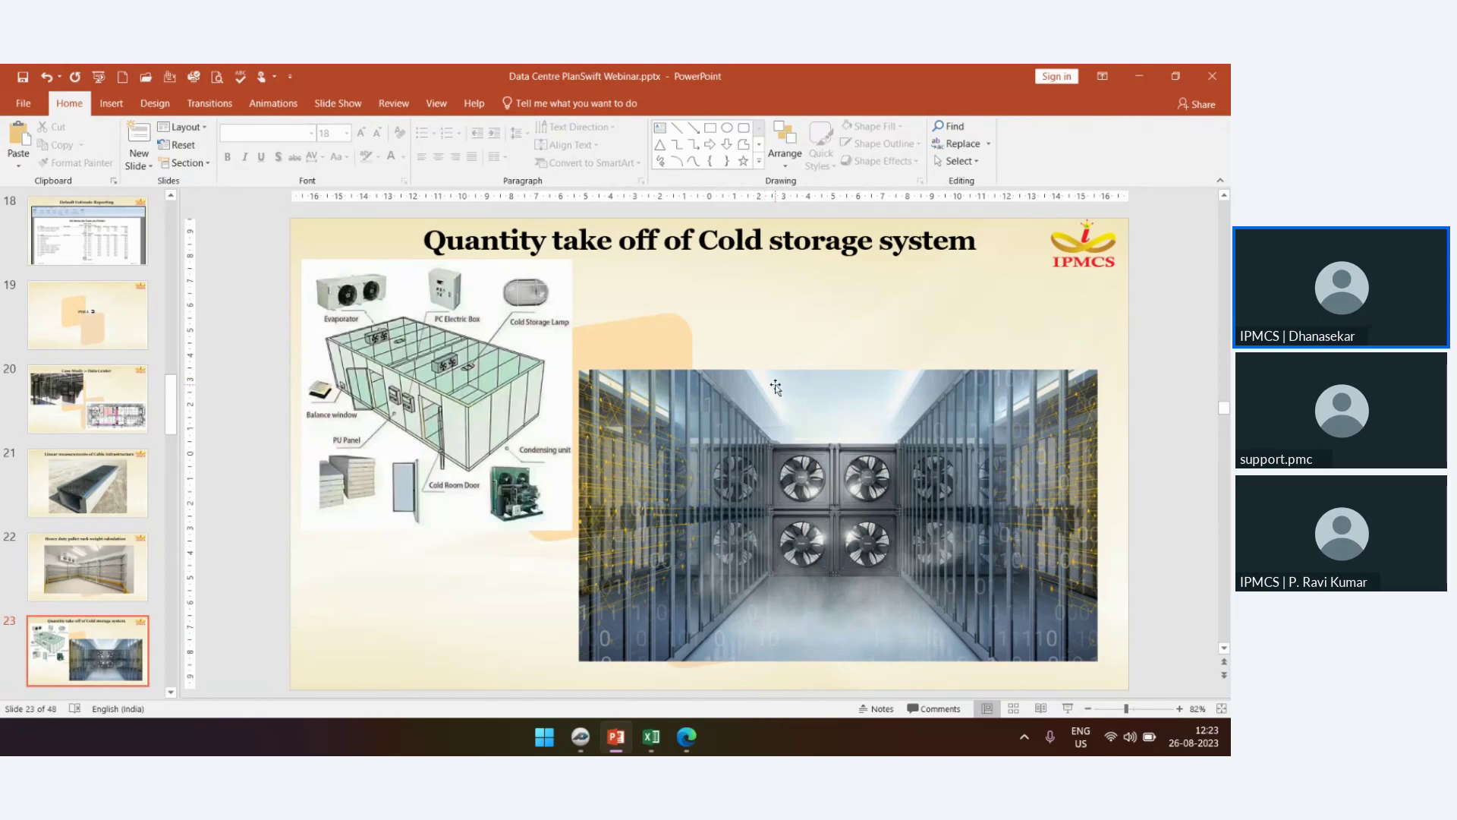
key(alt+Tab)
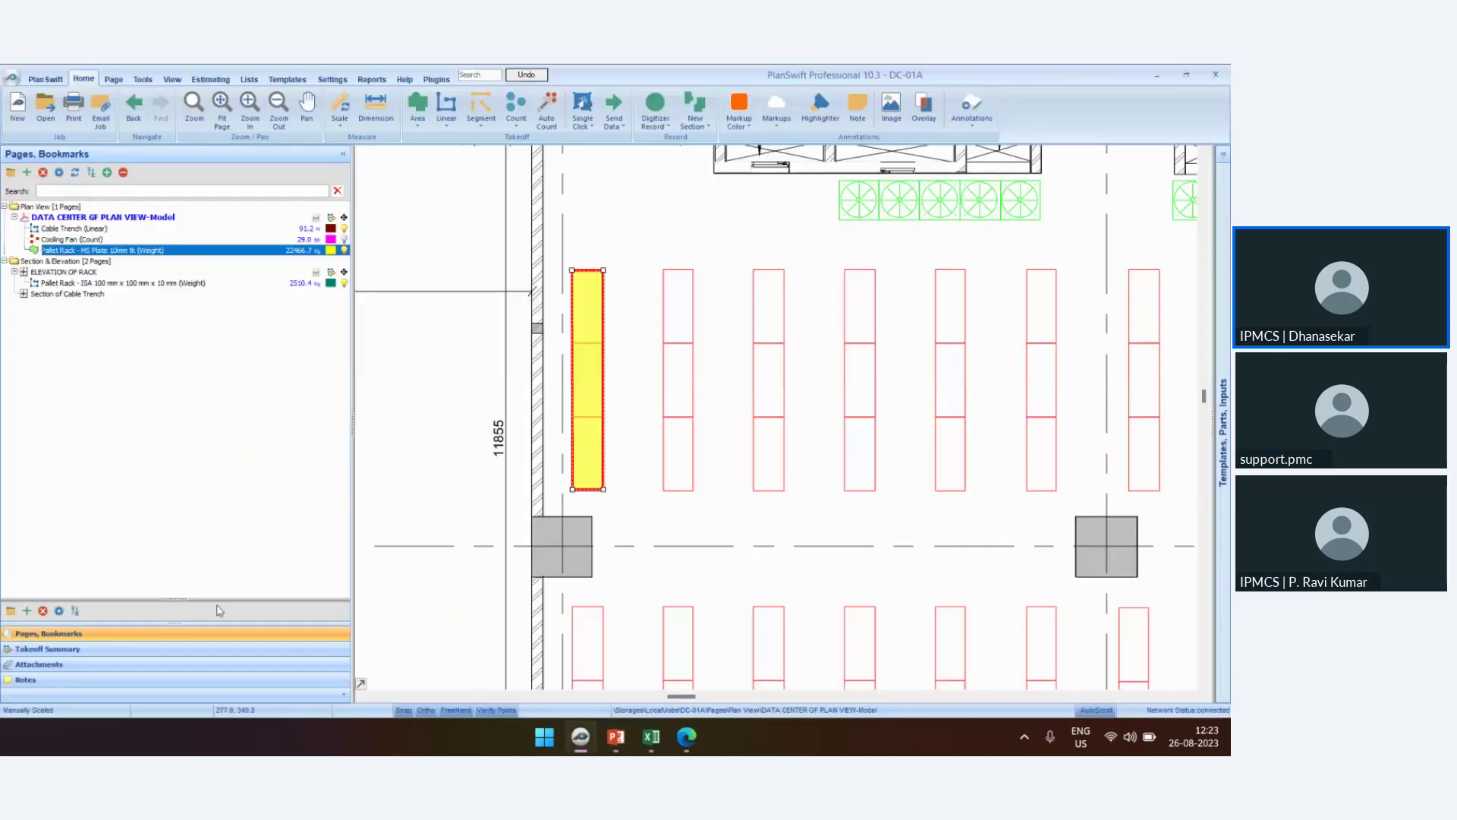
click(57, 648)
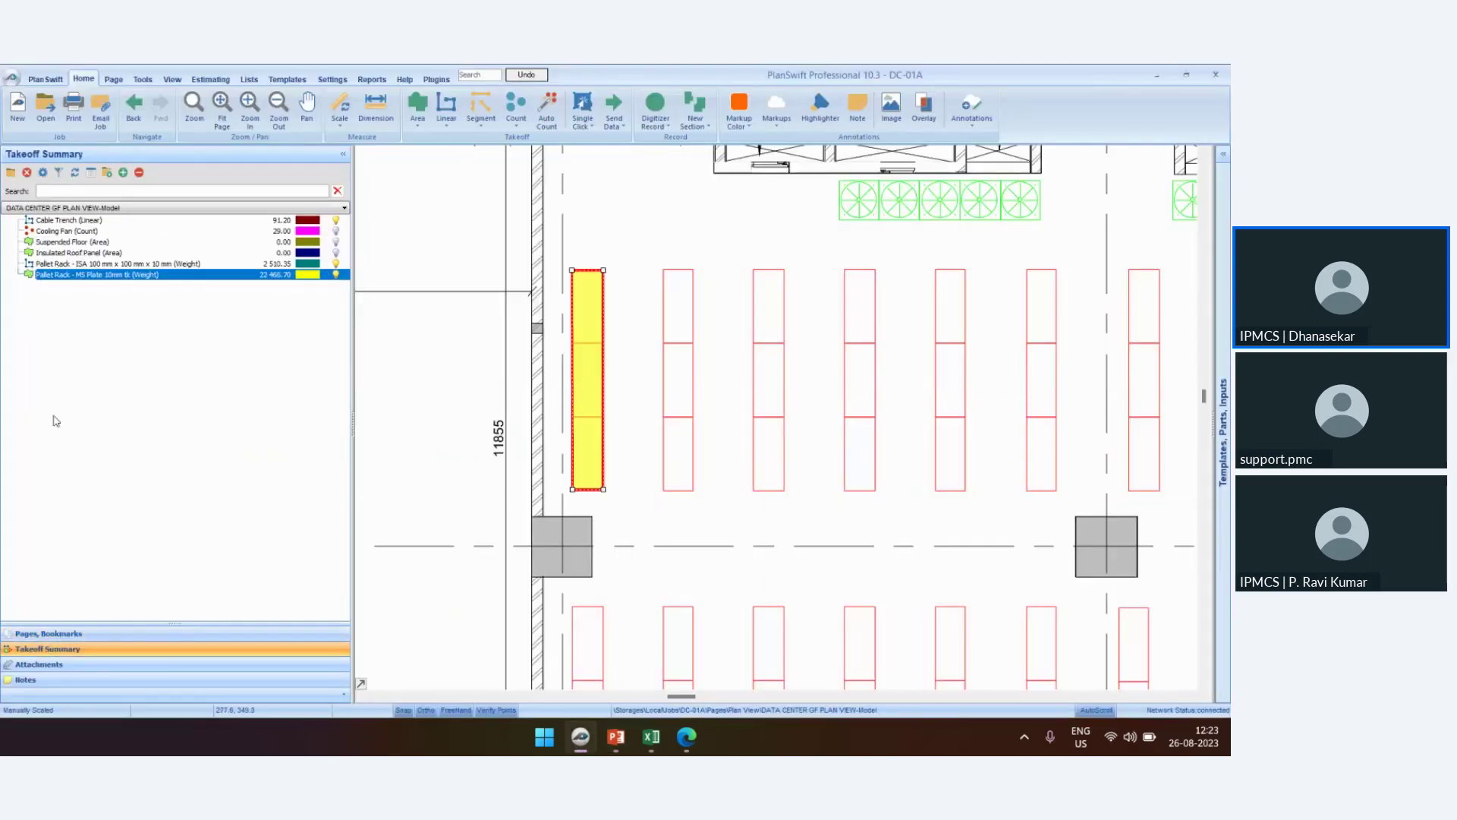
click(6, 230)
click(80, 633)
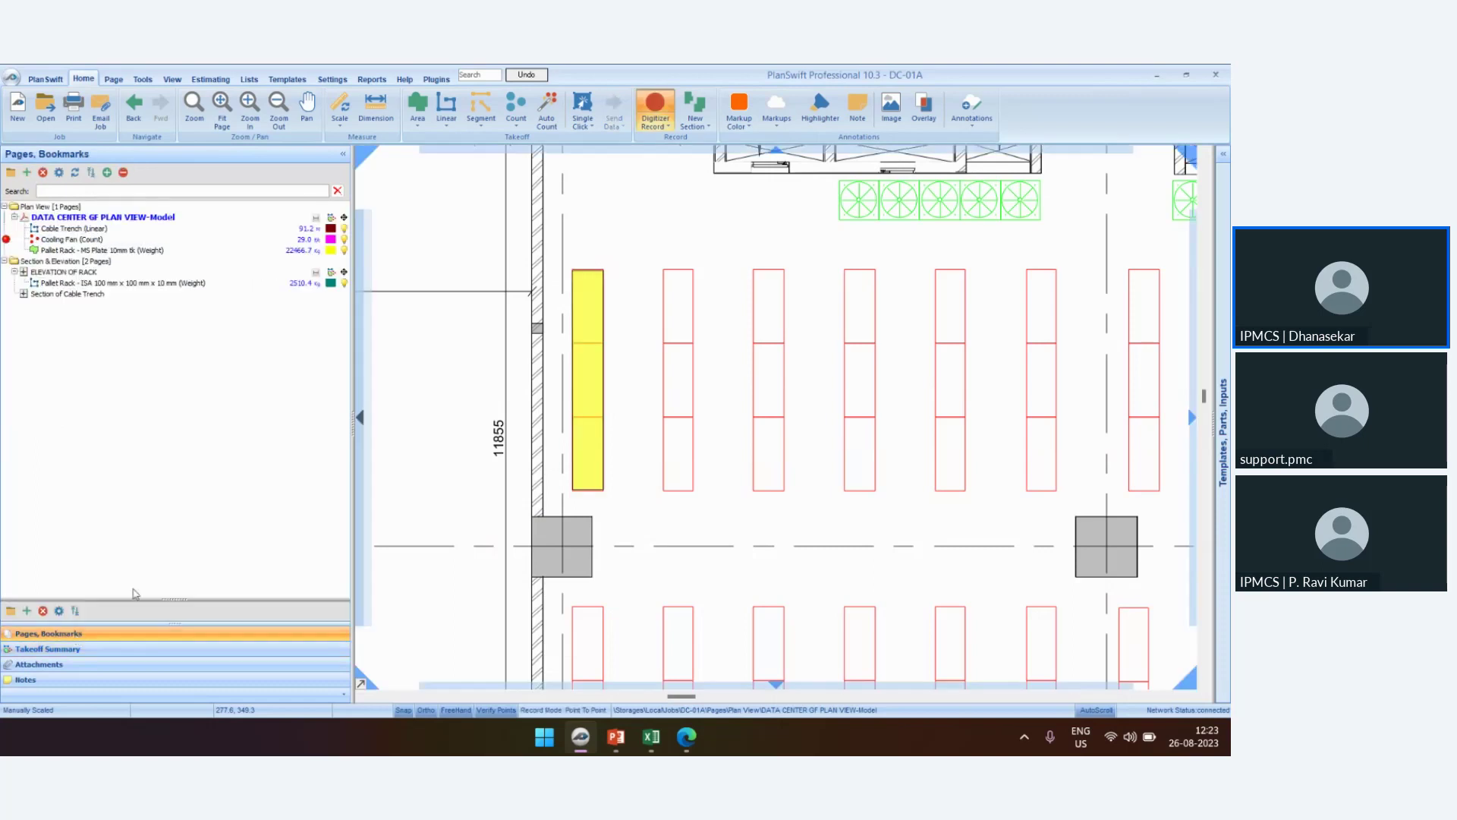
Stop recording the Cooling Fan (Count) takeoff and make its markers visible on the ground floor plan
scroll(676, 351, down, 5)
click(318, 252)
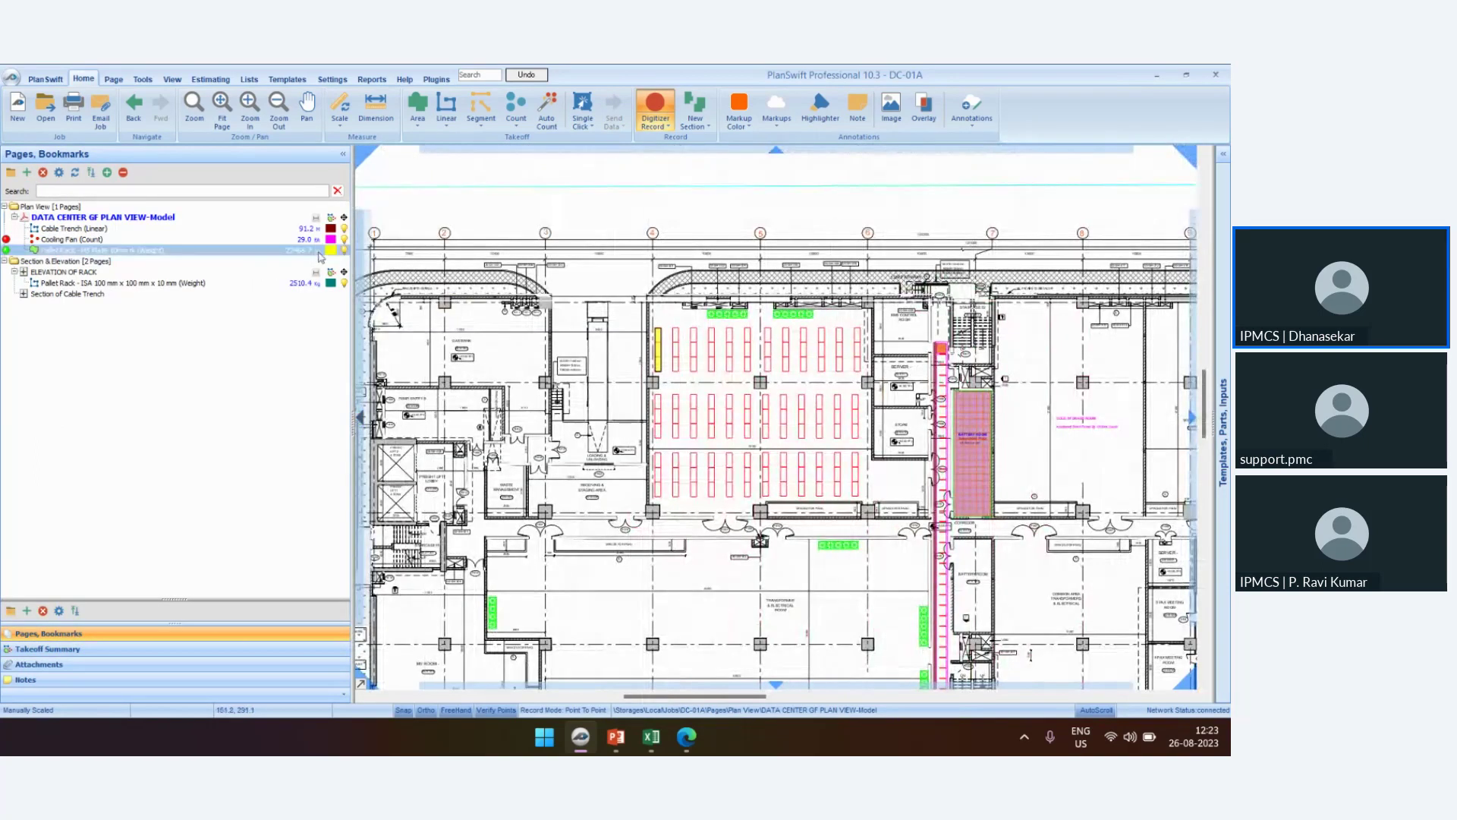
scroll(698, 335, down, 2)
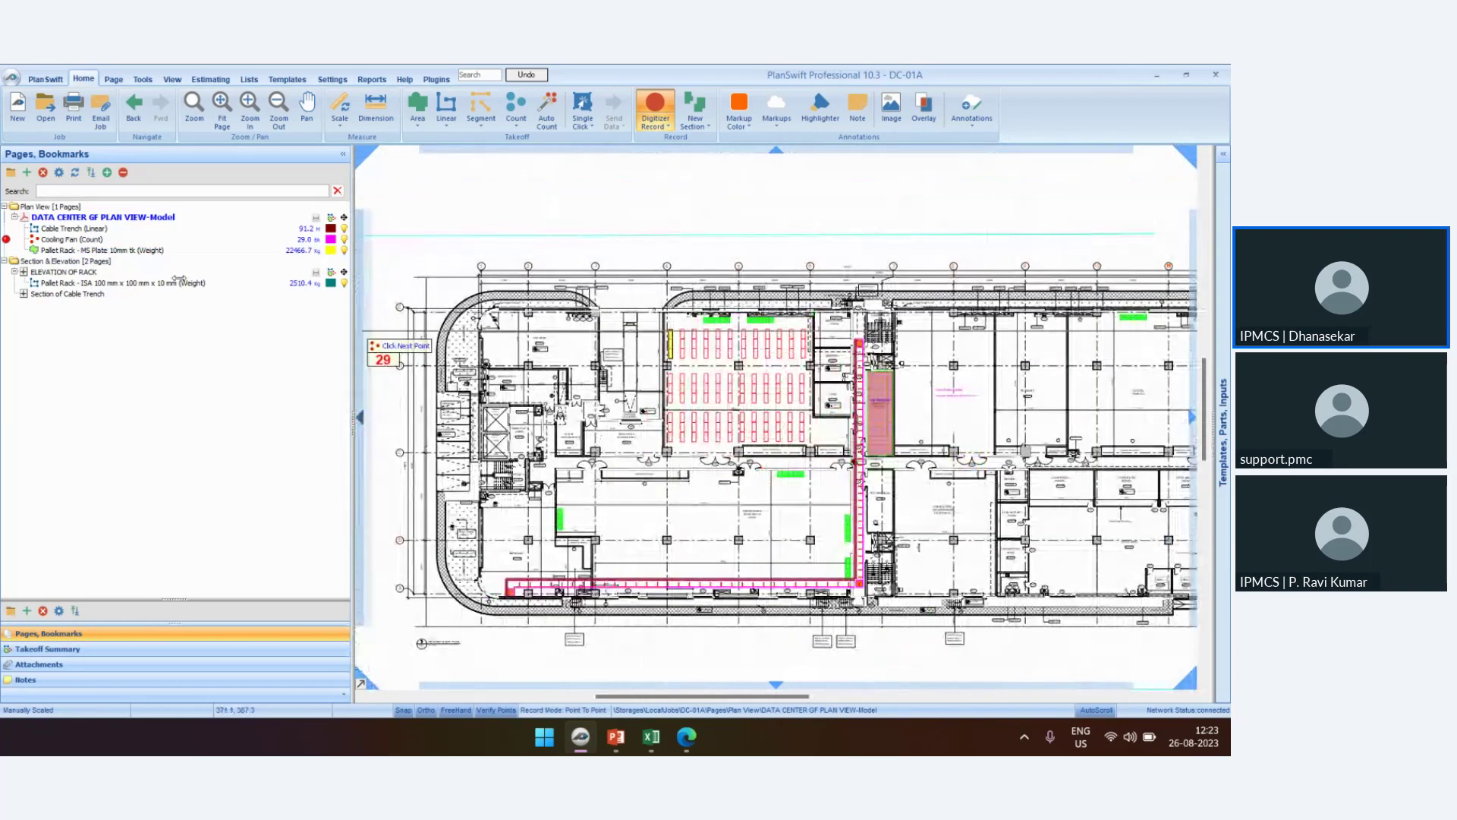
click(69, 240)
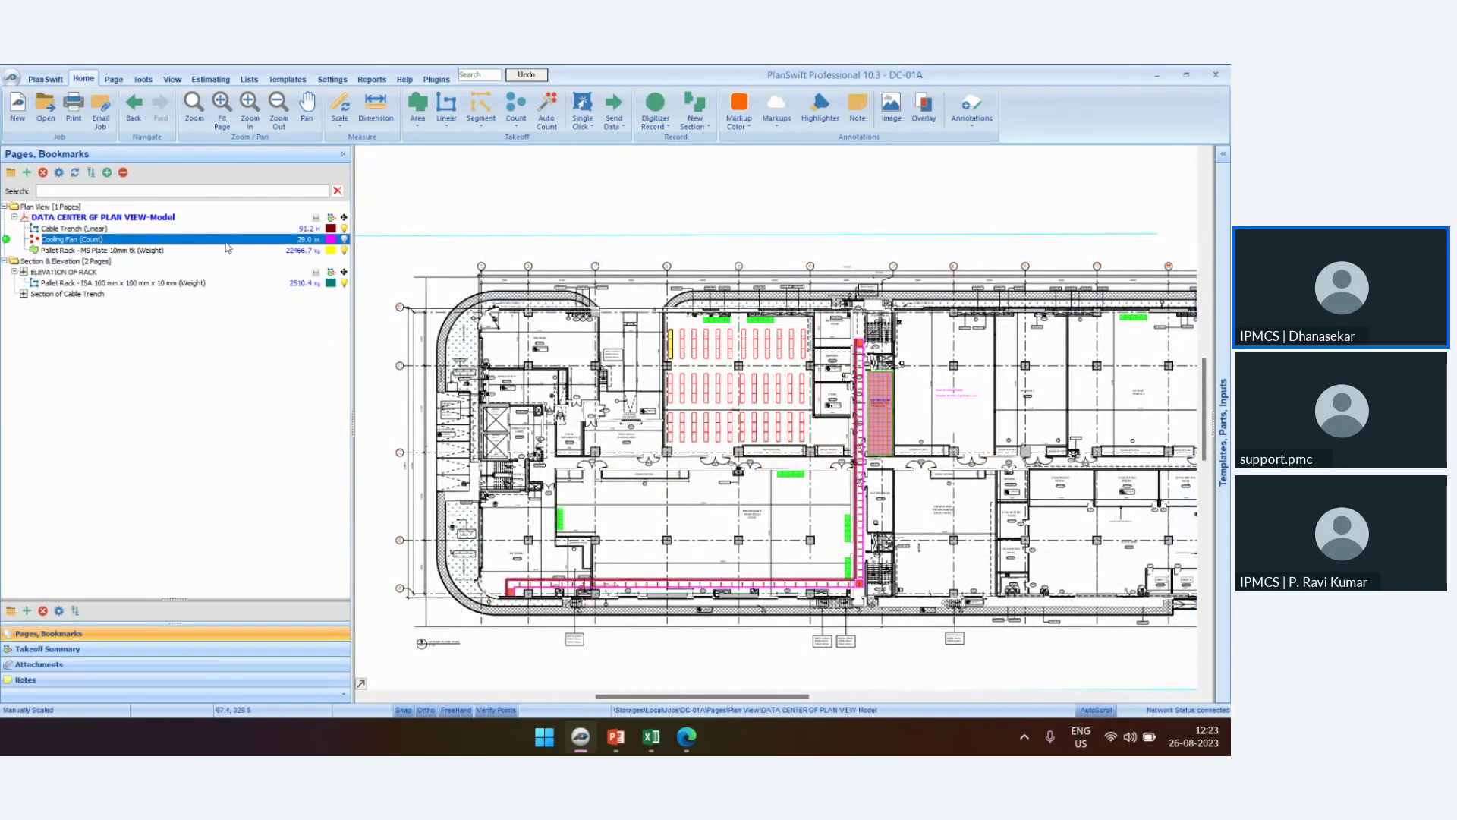
click(344, 240)
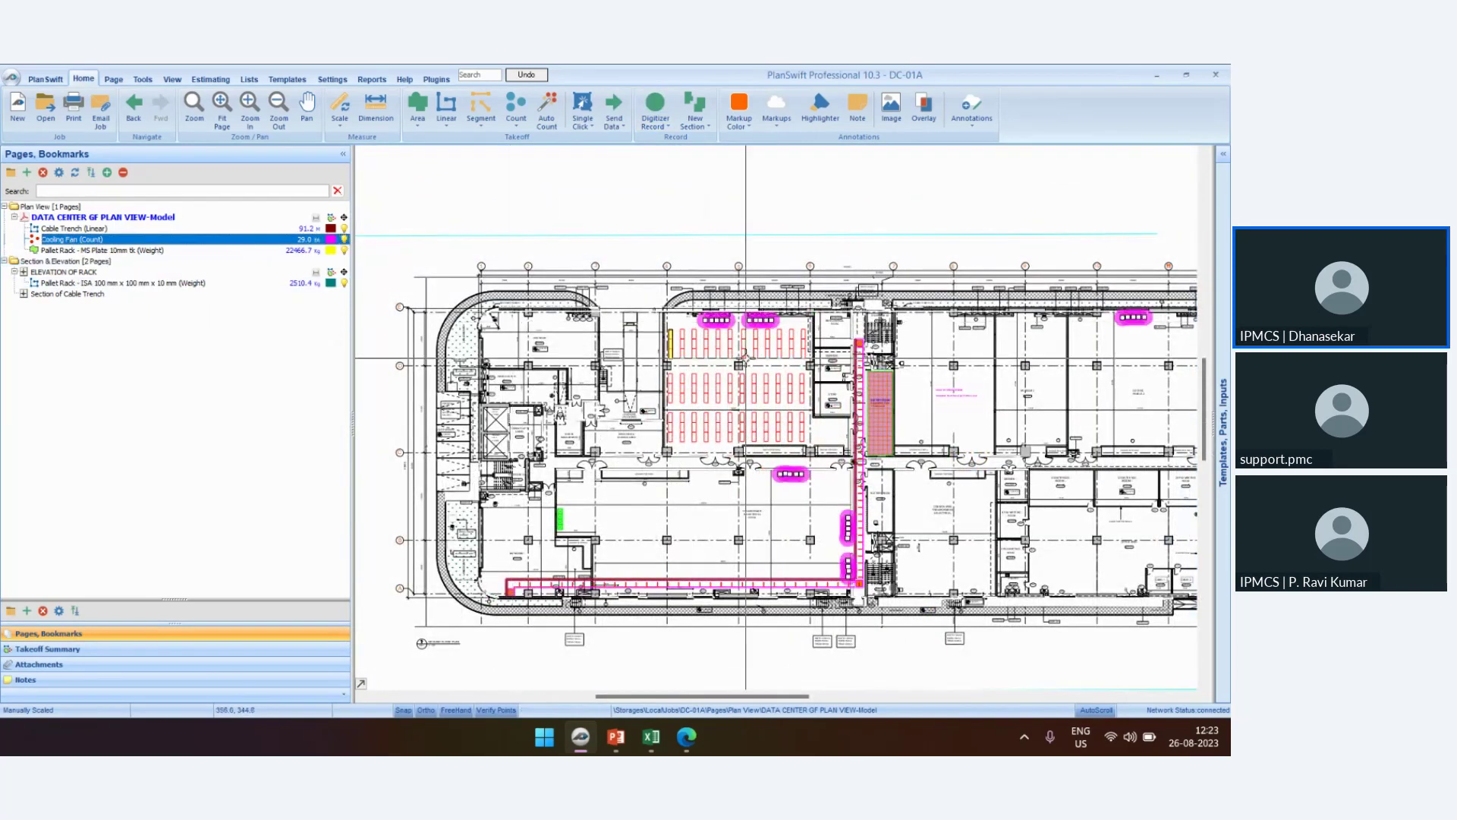
Add the four uncounted fans along the wall above the SPACES FOR PAHU area to the Cooling Fan (Count) takeoff
scroll(728, 325, up, 3)
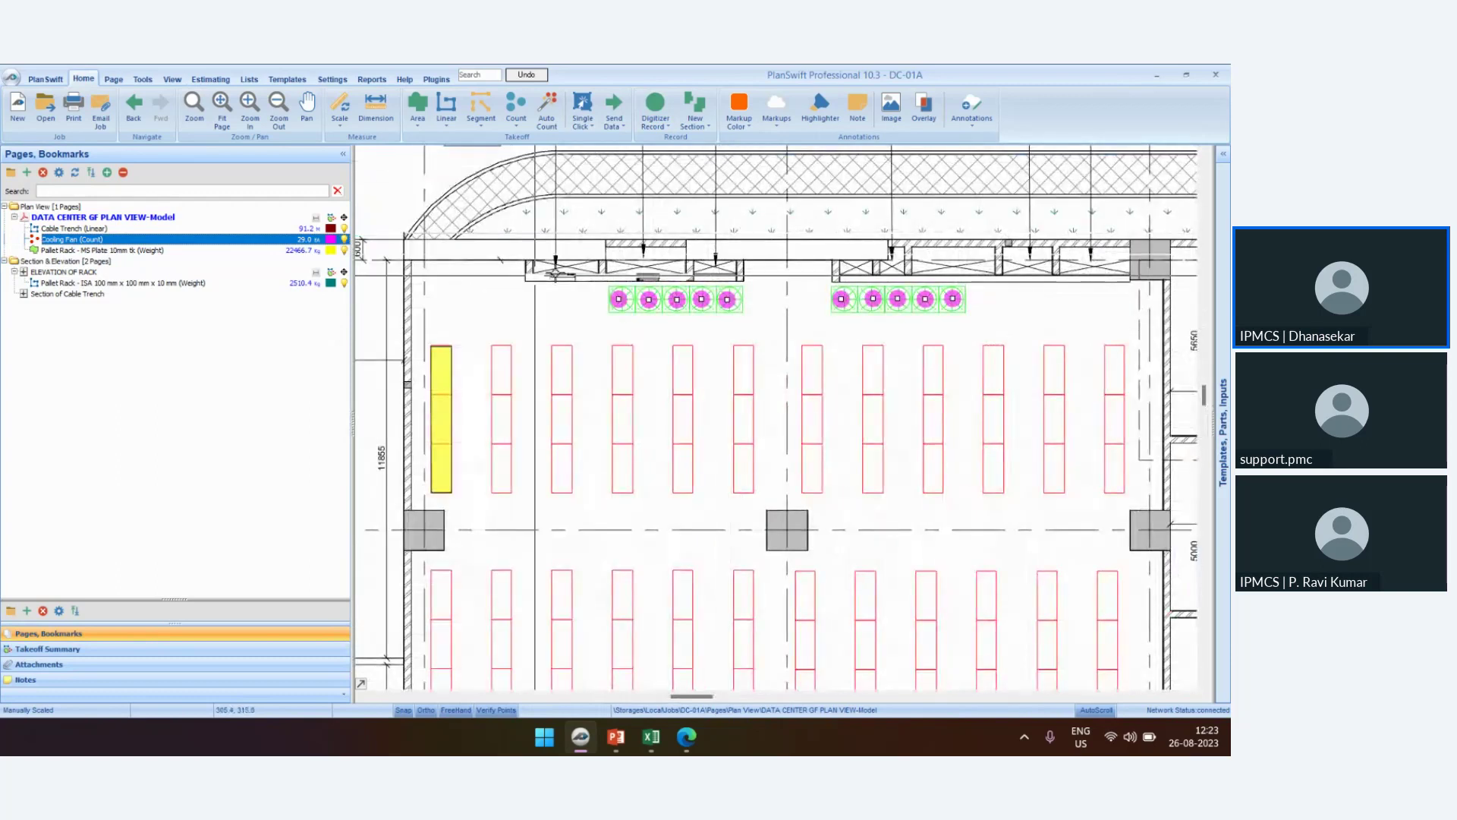
scroll(759, 285, down, 1)
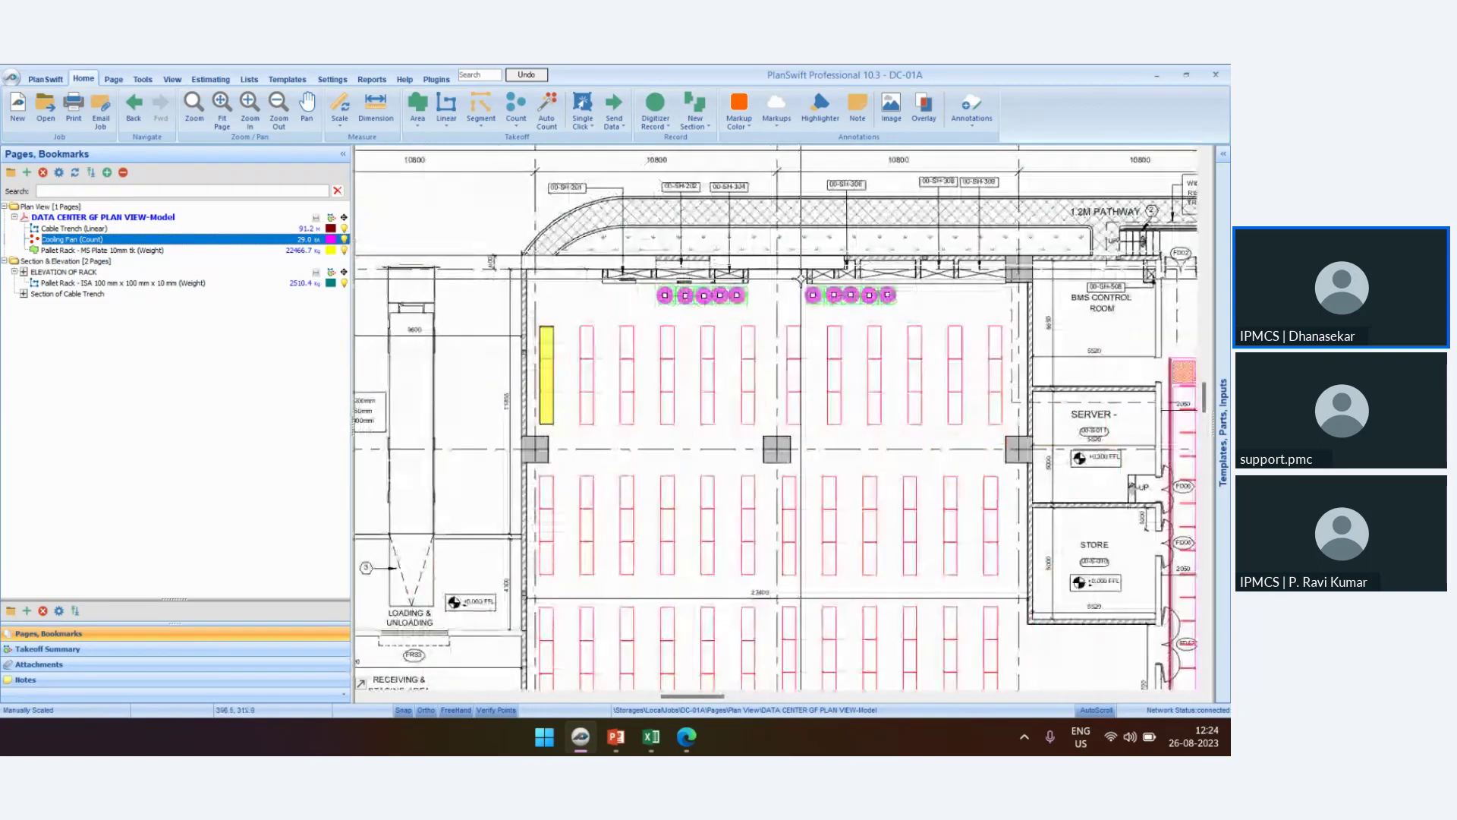
scroll(801, 280, down, 3)
scroll(562, 492, up, 5)
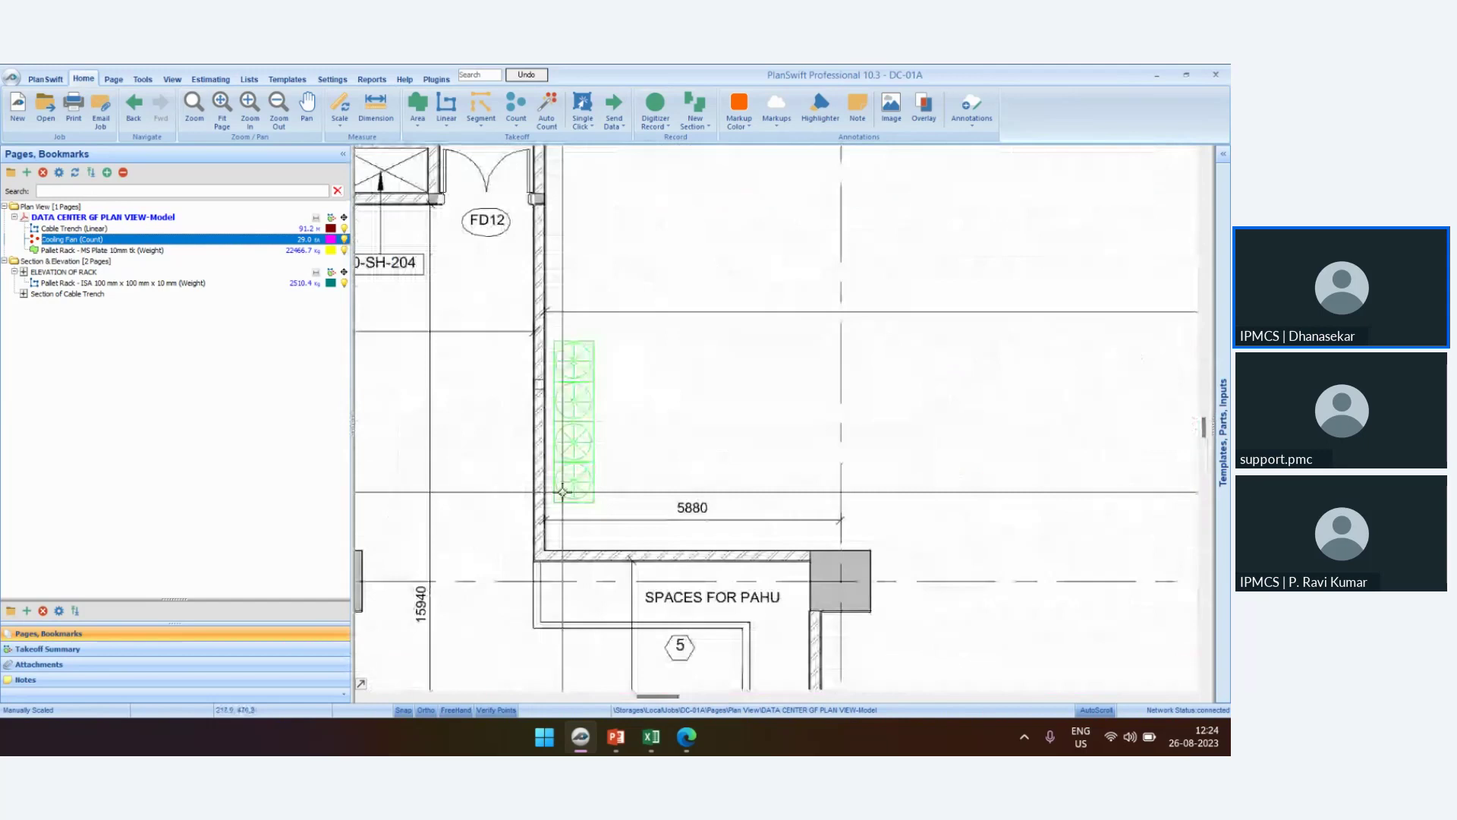
click(7, 239)
click(568, 482)
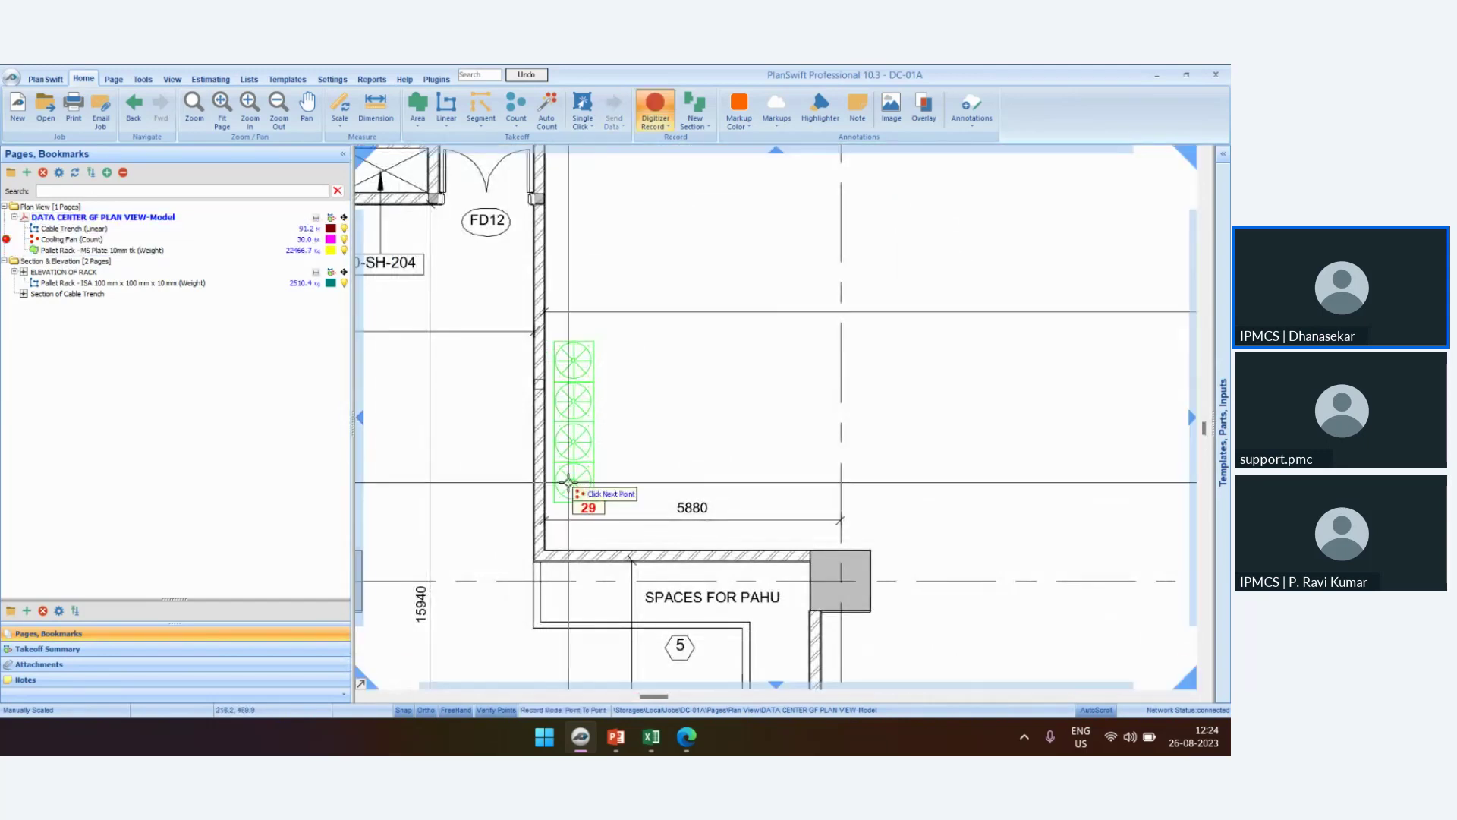
click(567, 434)
click(563, 398)
click(567, 349)
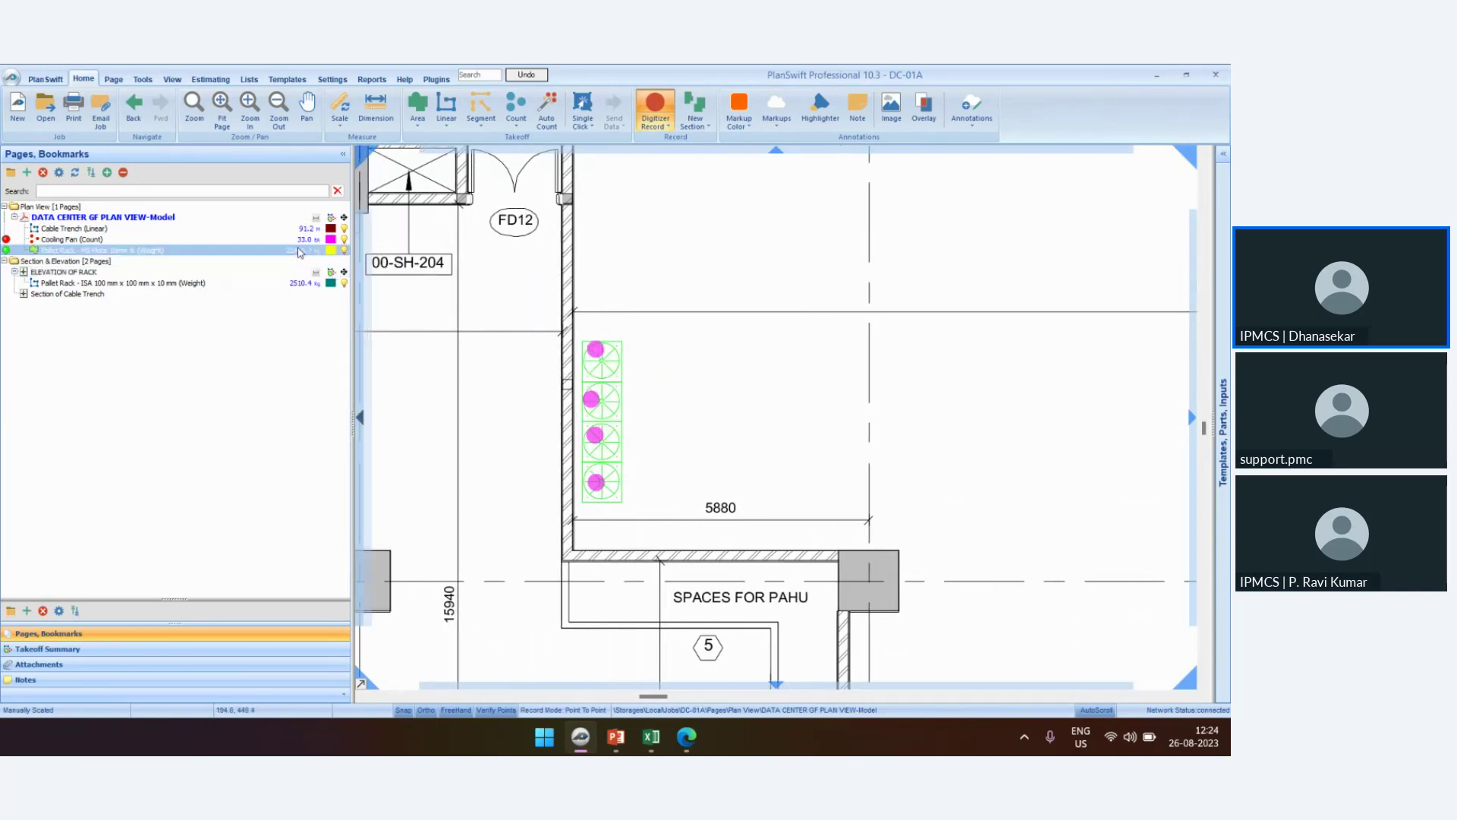
scroll(691, 297, down, 5)
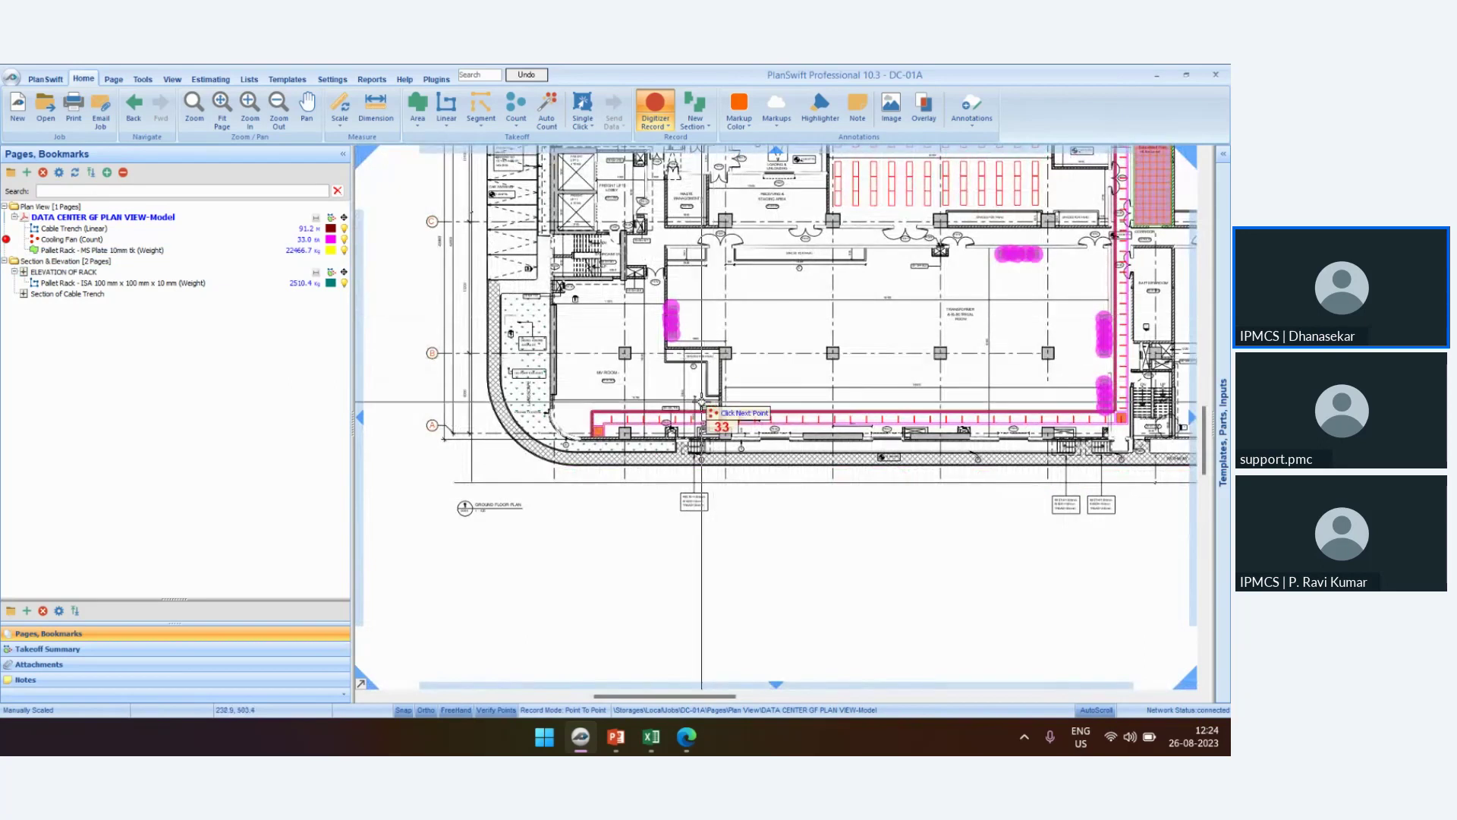
Switch to PowerPoint, show the Suspended floor take-off slide and return to PlanSwift
key(alt+Tab)
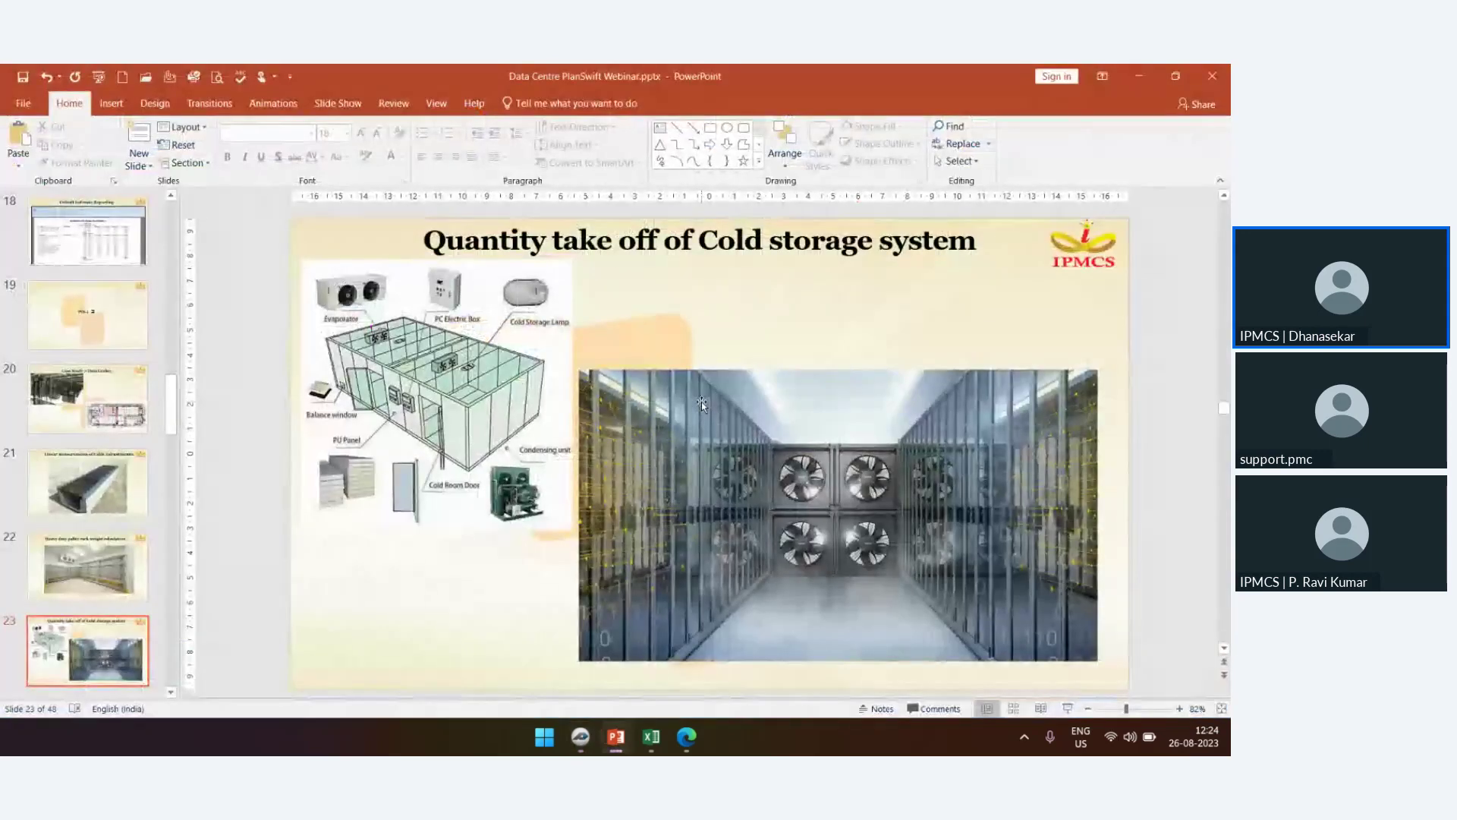
scroll(701, 402, down, 1)
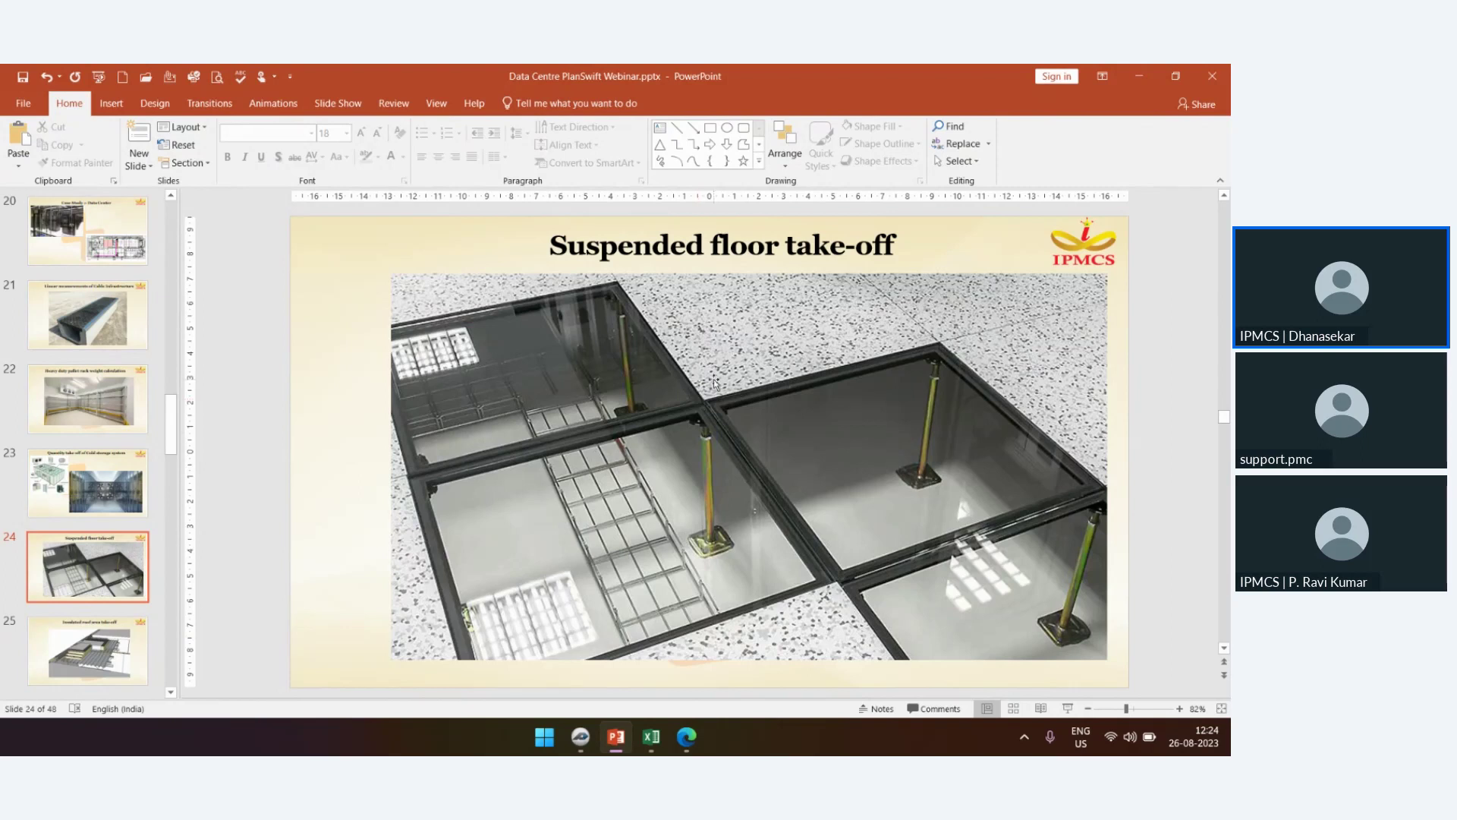
key(alt+Tab)
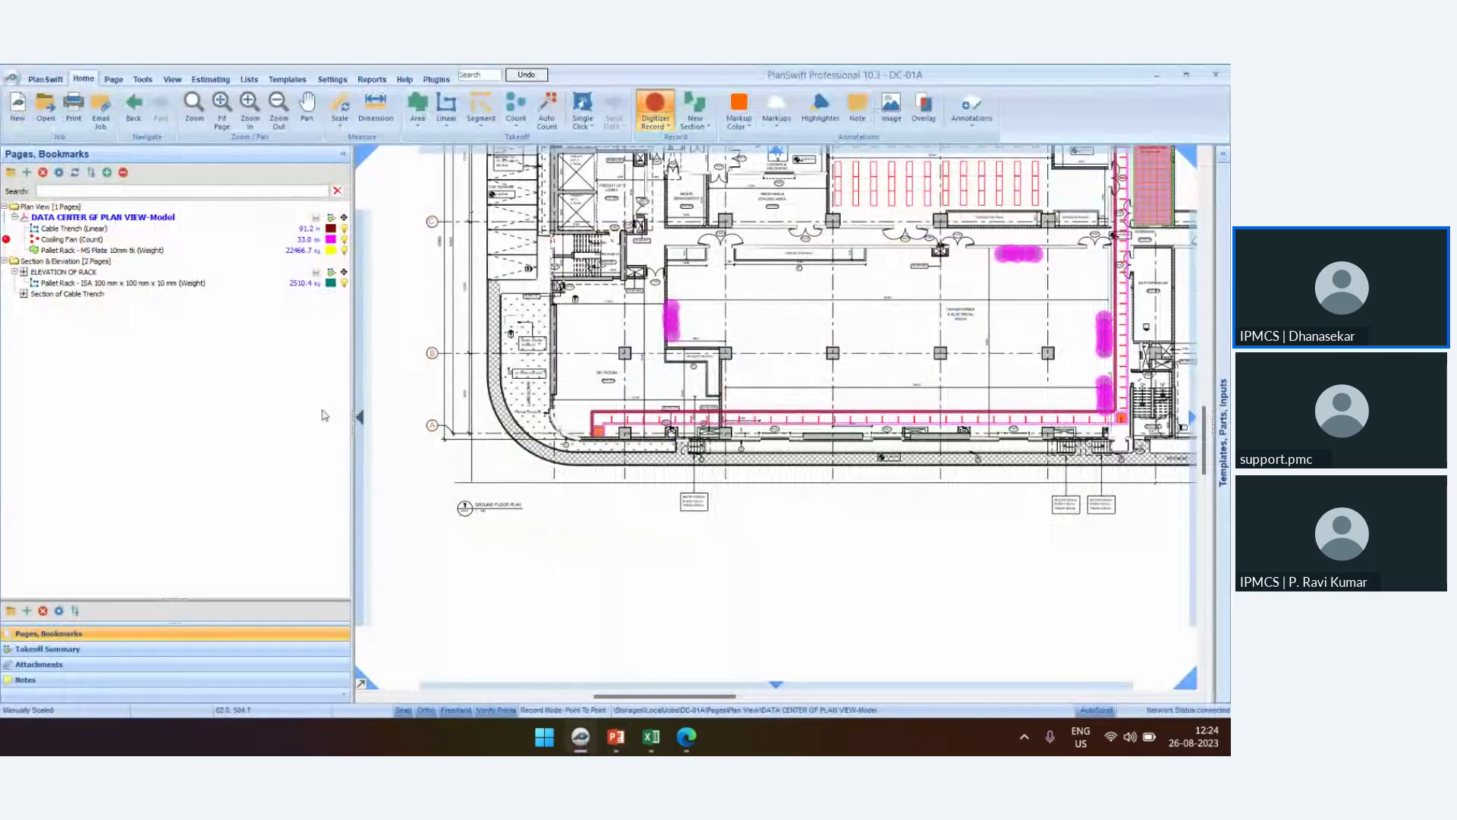
Select the Suspended Floor (Area) takeoff in the takeoff summary and locate the BATTERY ROOM marked Suspended Floor +0.6m Level
click(96, 650)
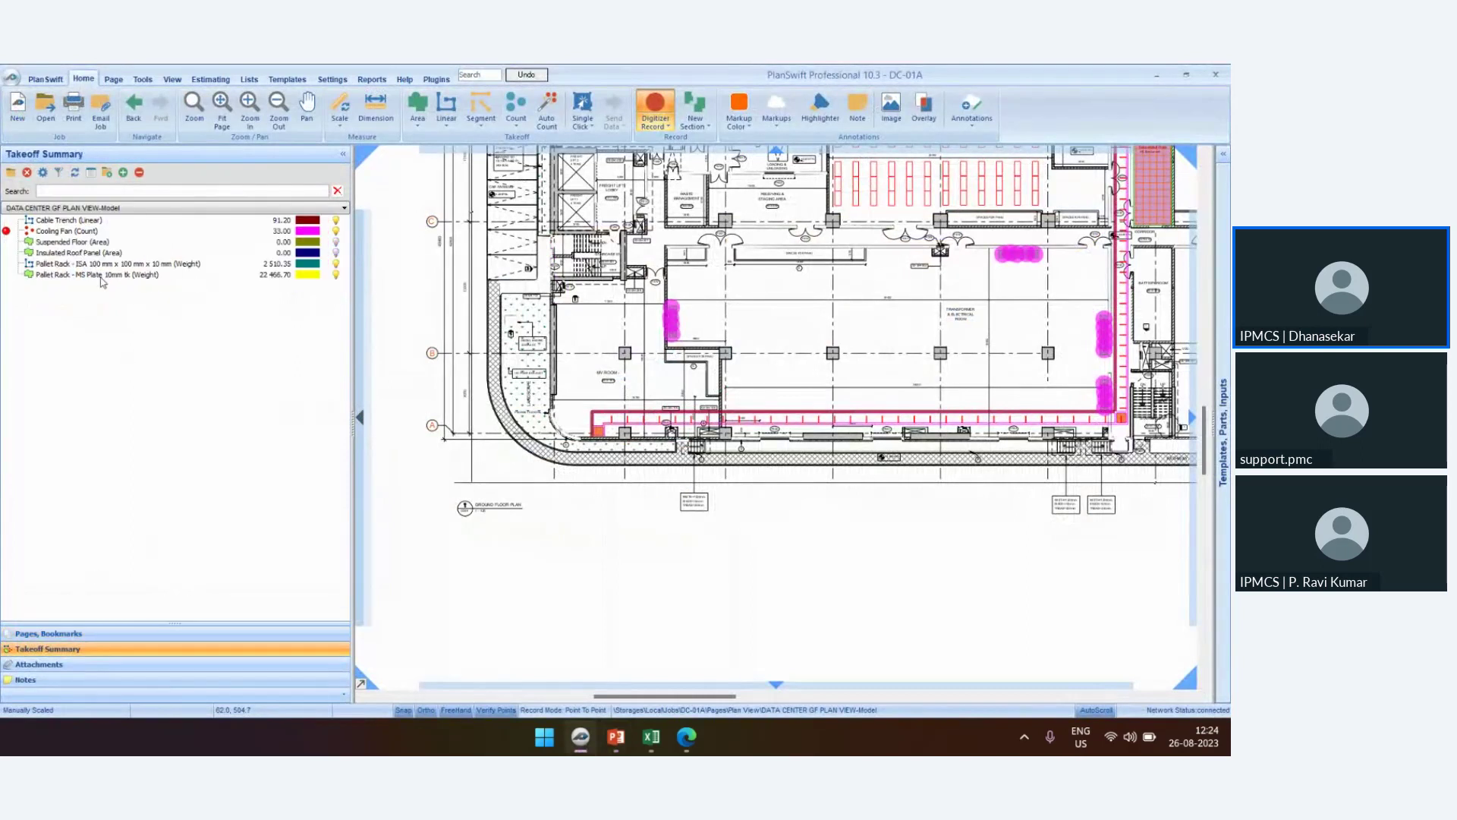
click(85, 243)
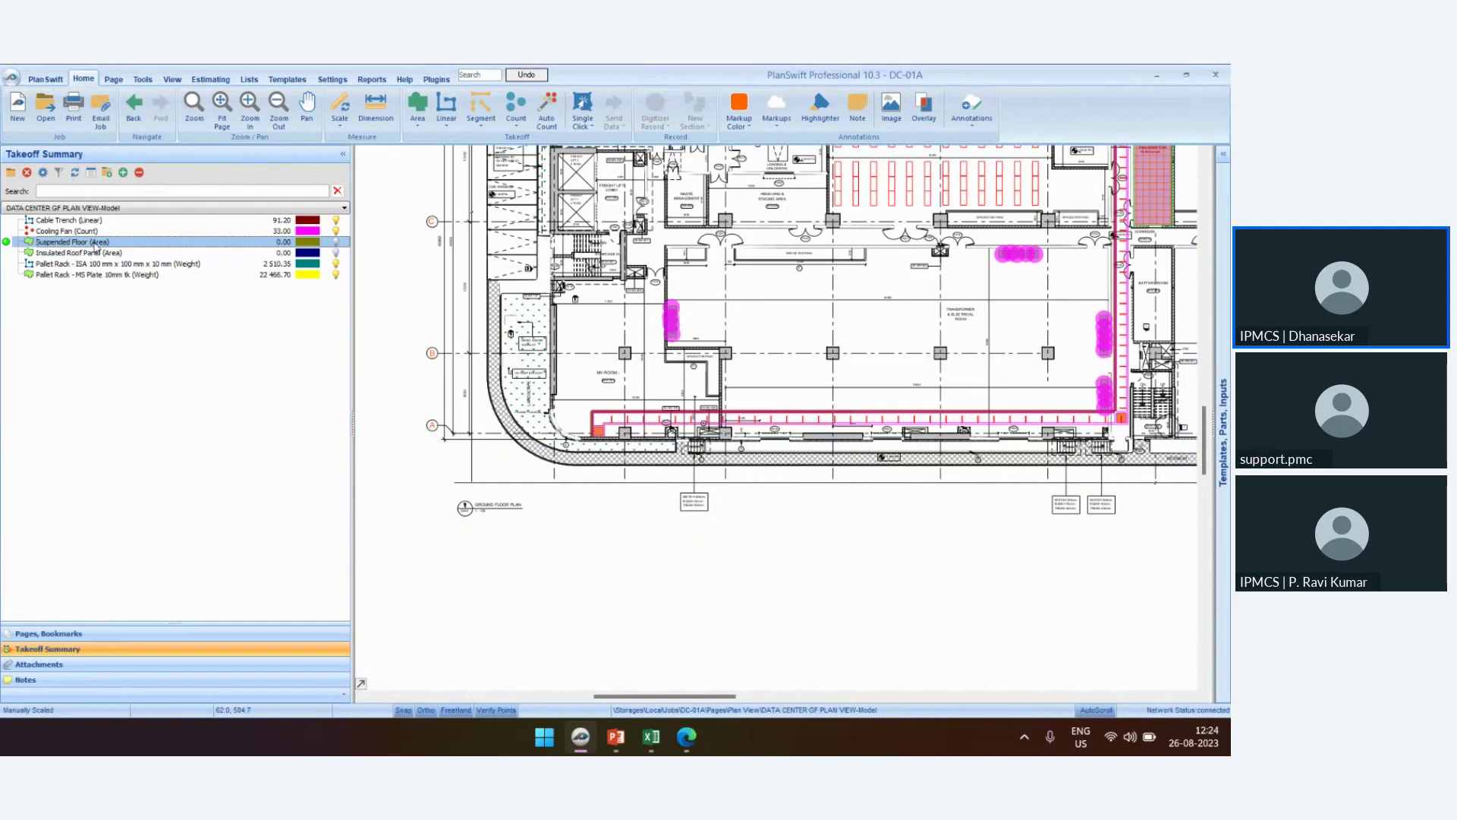
click(7, 241)
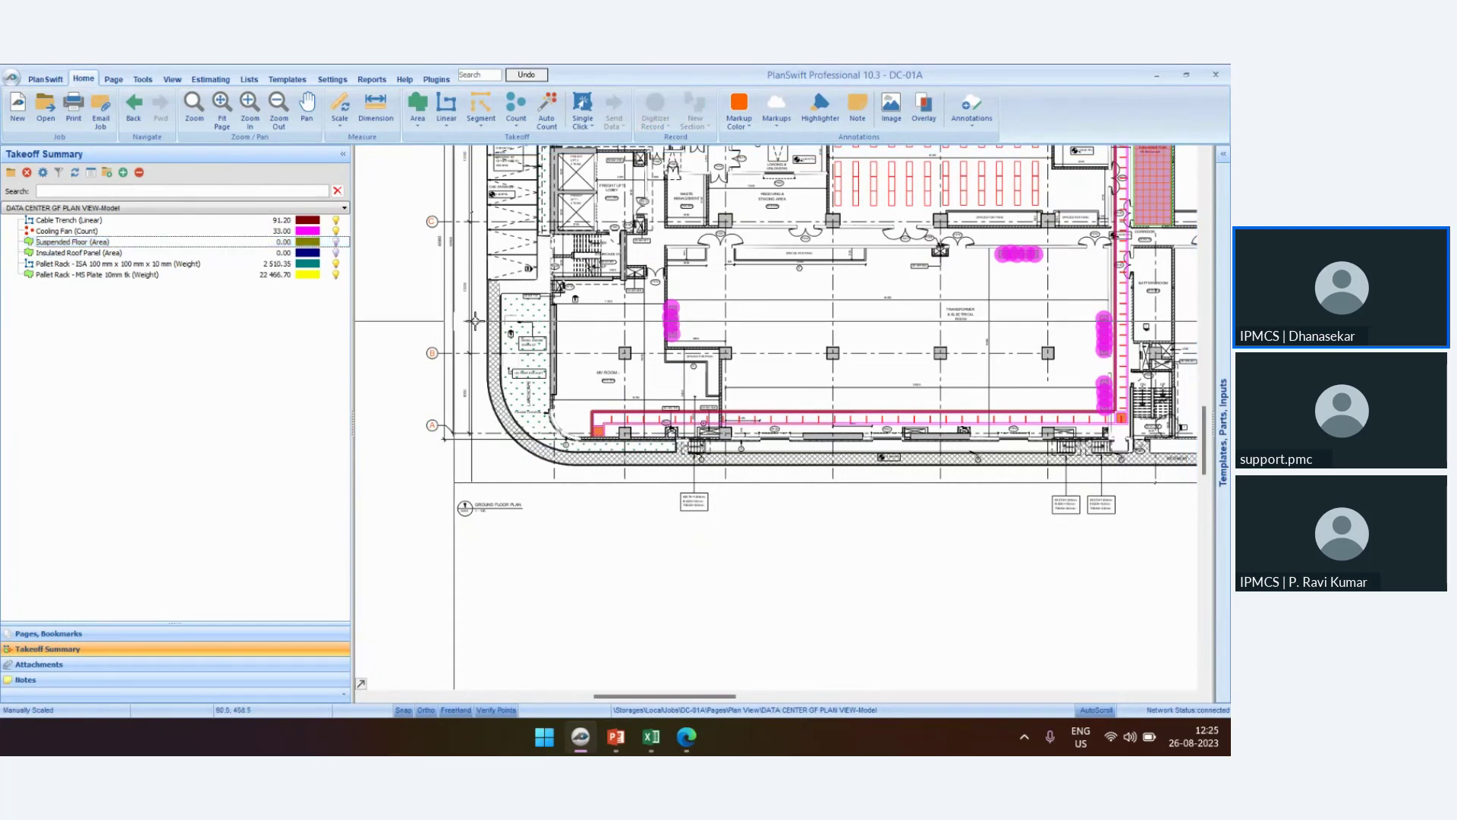
scroll(608, 308, down, 2)
scroll(839, 261, up, 4)
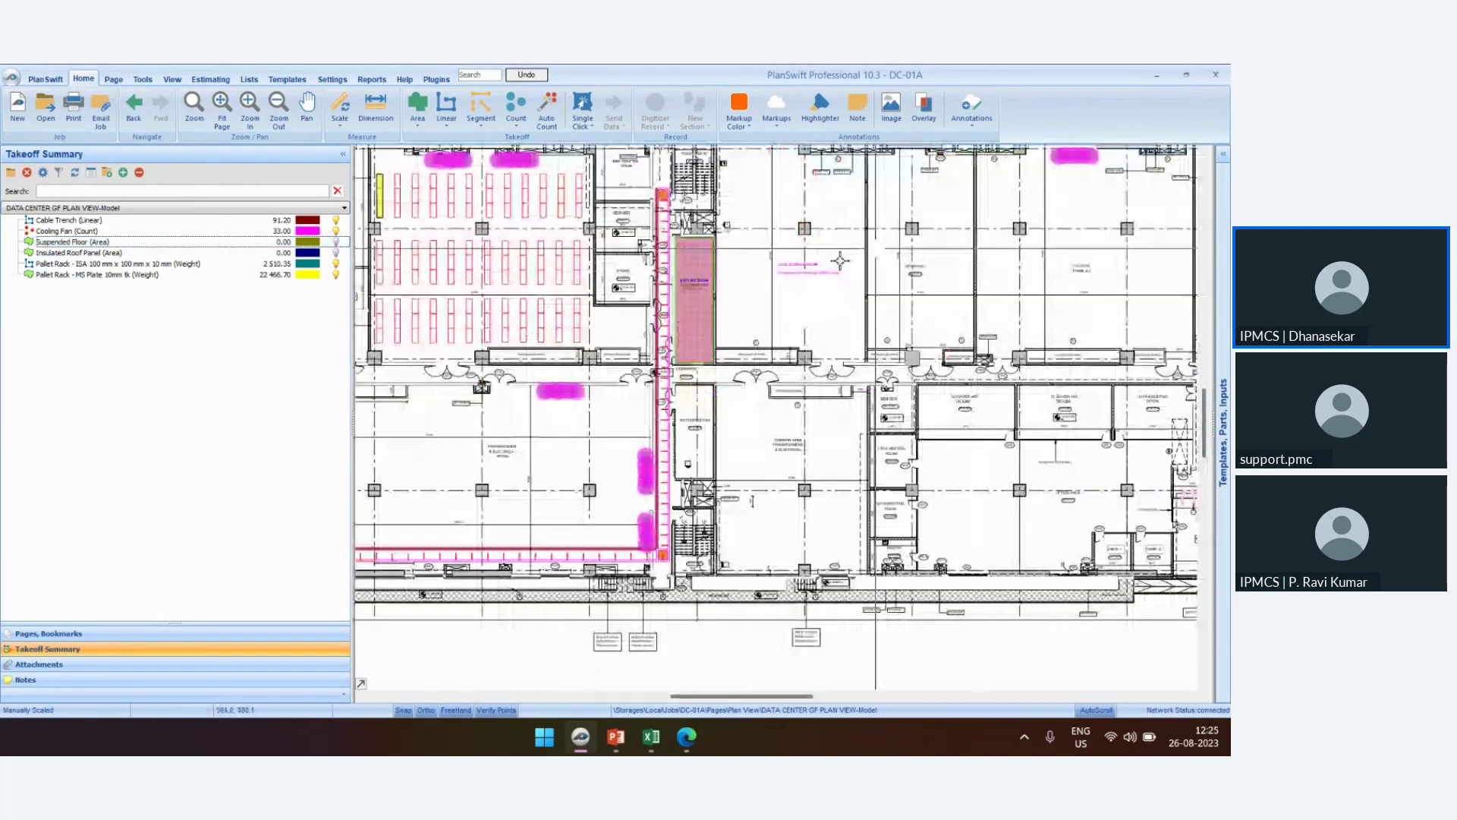
scroll(693, 293, up, 3)
scroll(693, 293, down, 2)
scroll(700, 236, up, 2)
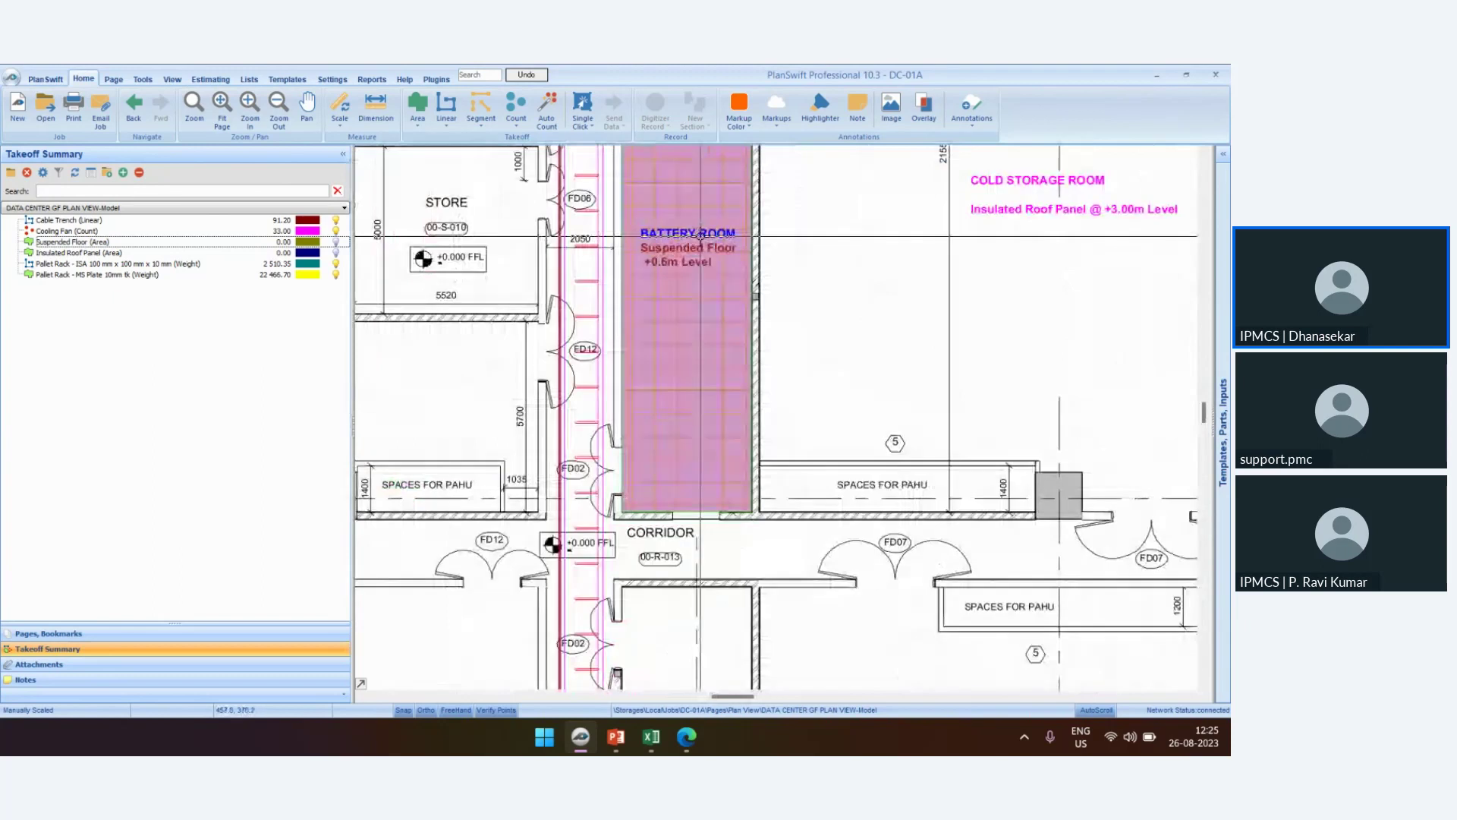
scroll(700, 236, down, 3)
scroll(721, 248, up, 2)
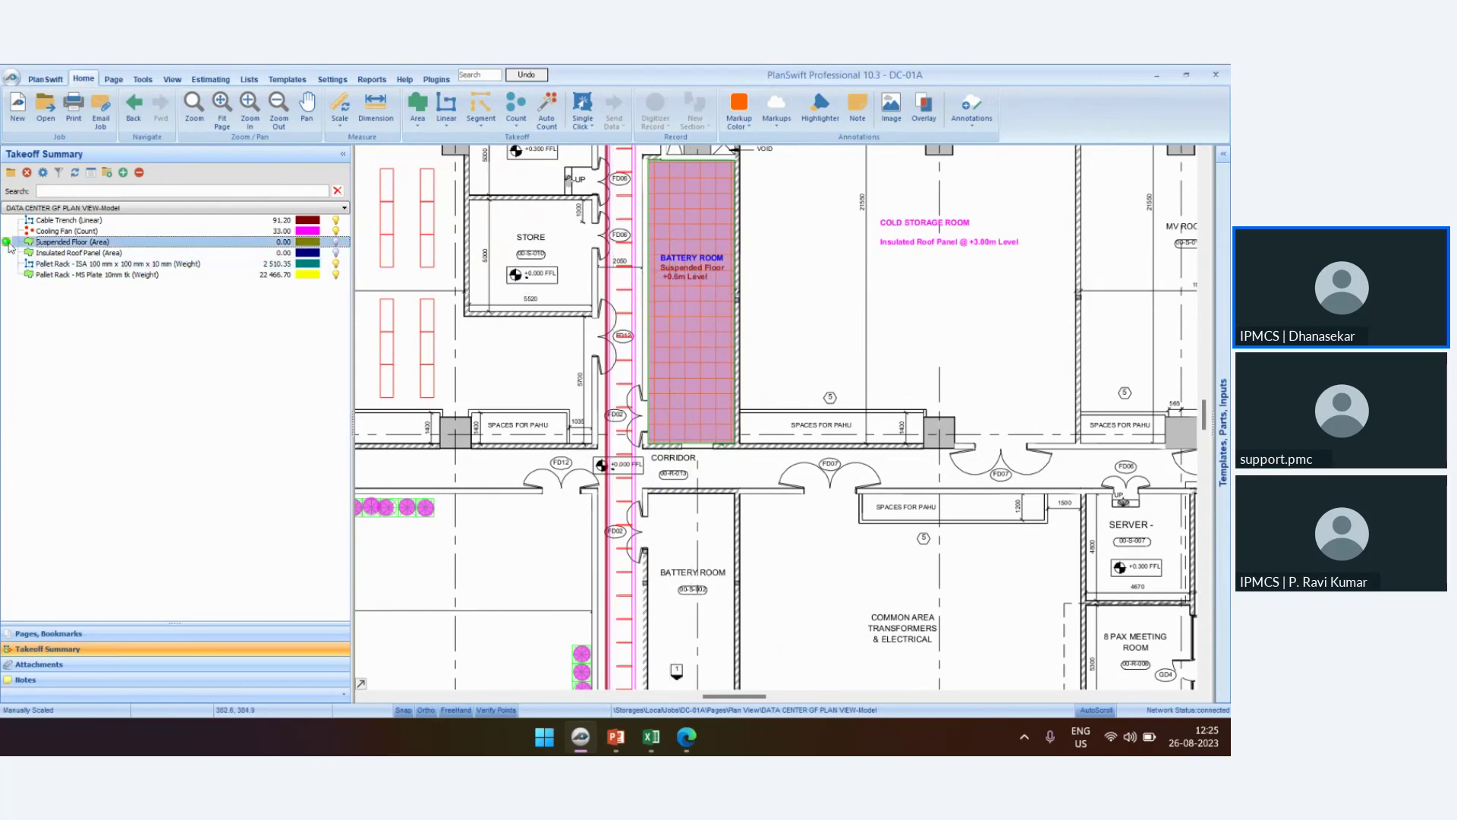
Record the Suspended Floor area by outlining the four corners of the hatched BATTERY ROOM
click(7, 243)
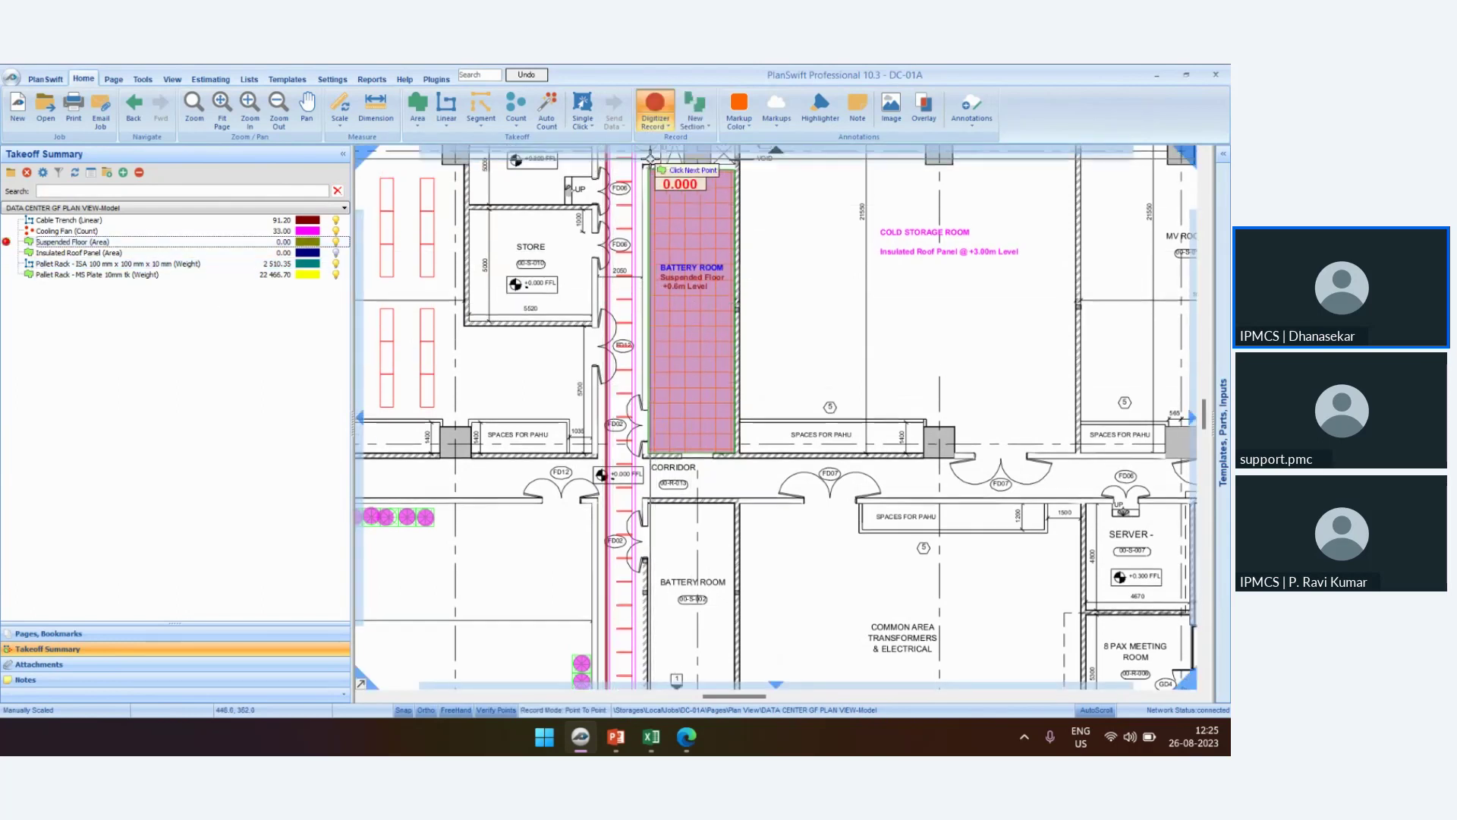
click(648, 168)
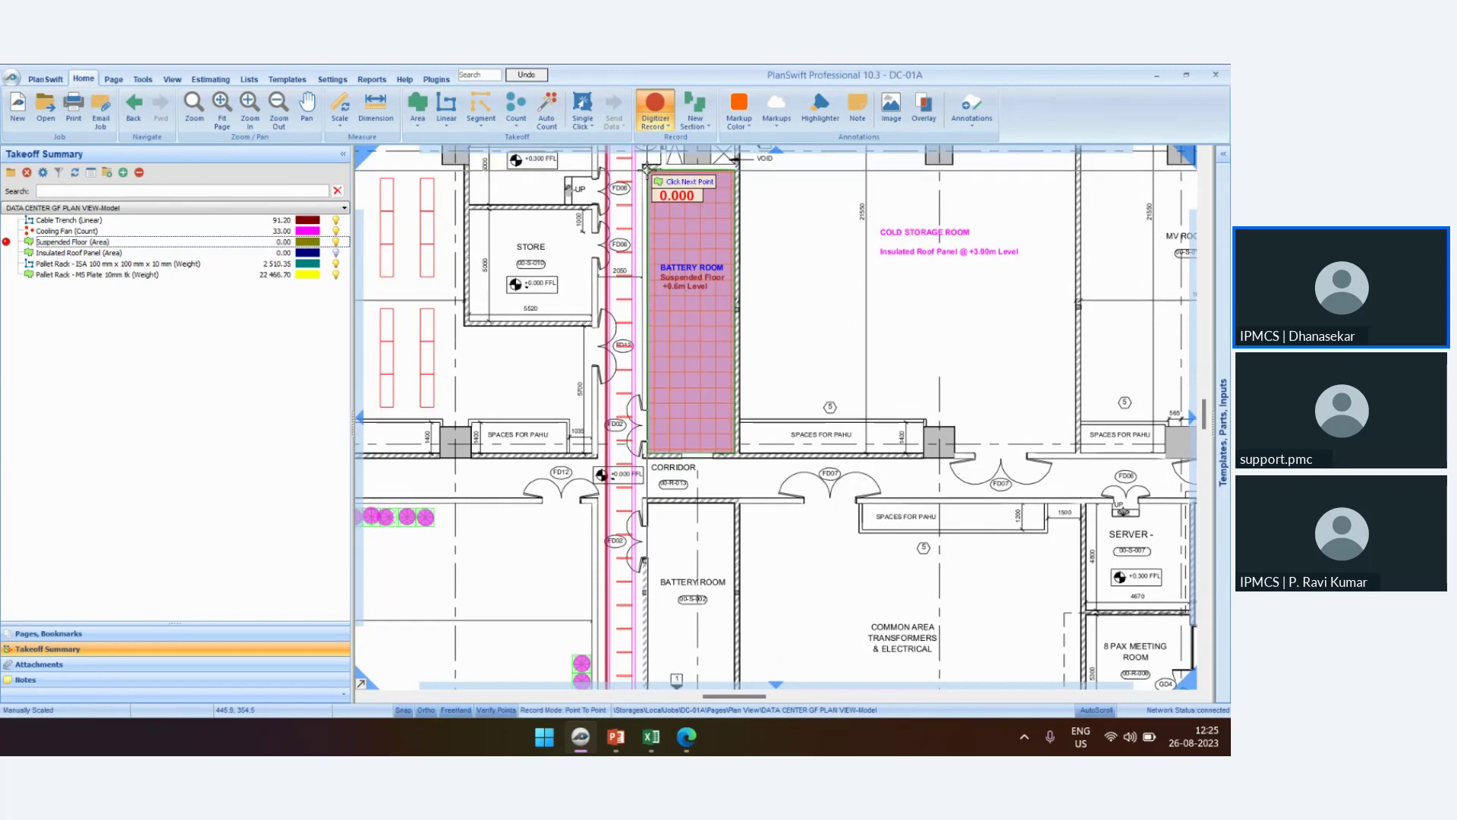
click(650, 448)
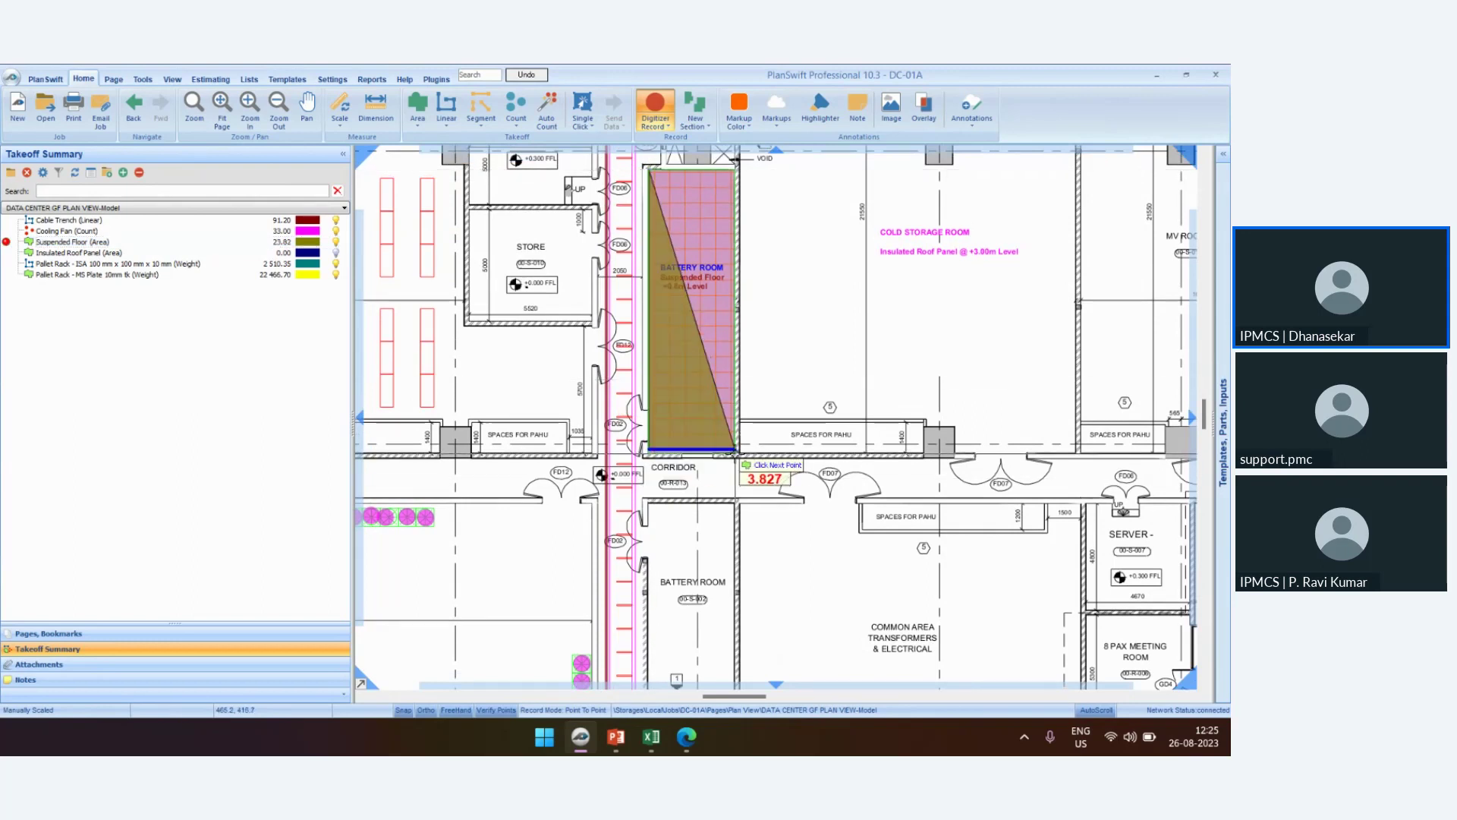
click(734, 452)
click(734, 162)
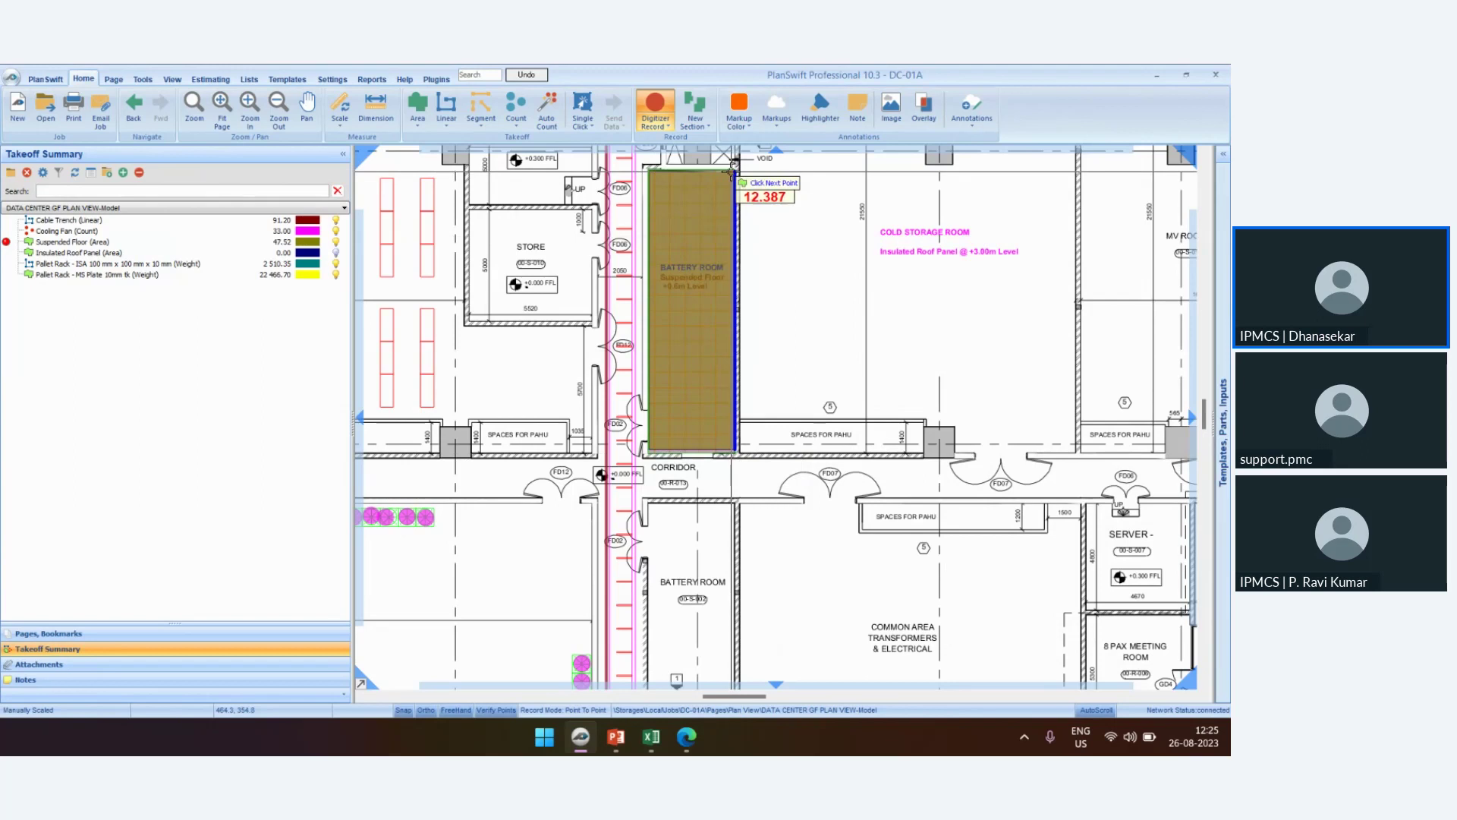
key(Escape)
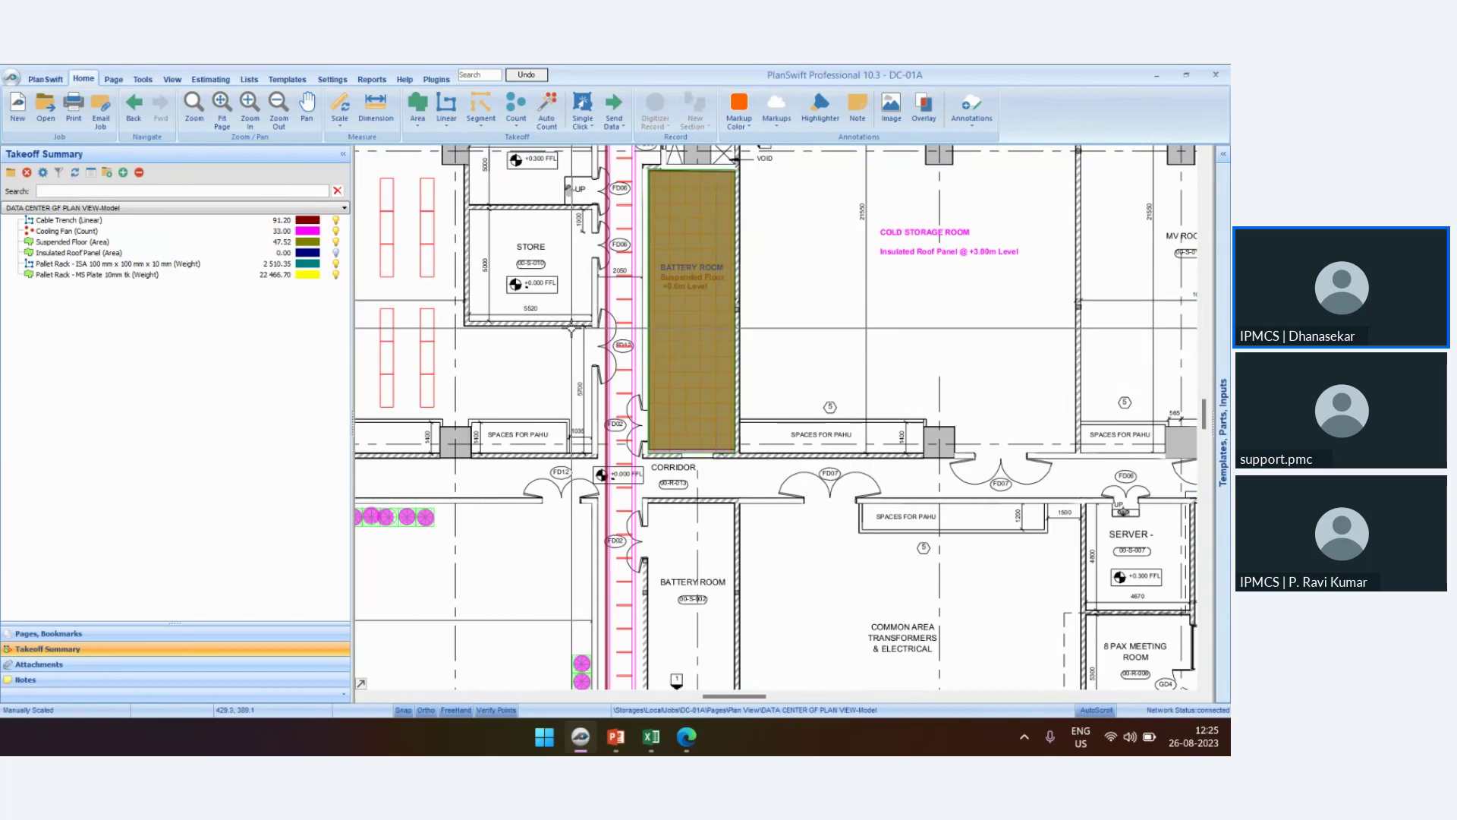
Select the Suspended Floor (Area) takeoff in the summary to check its recorded area
scroll(566, 328, down, 3)
click(296, 277)
click(199, 242)
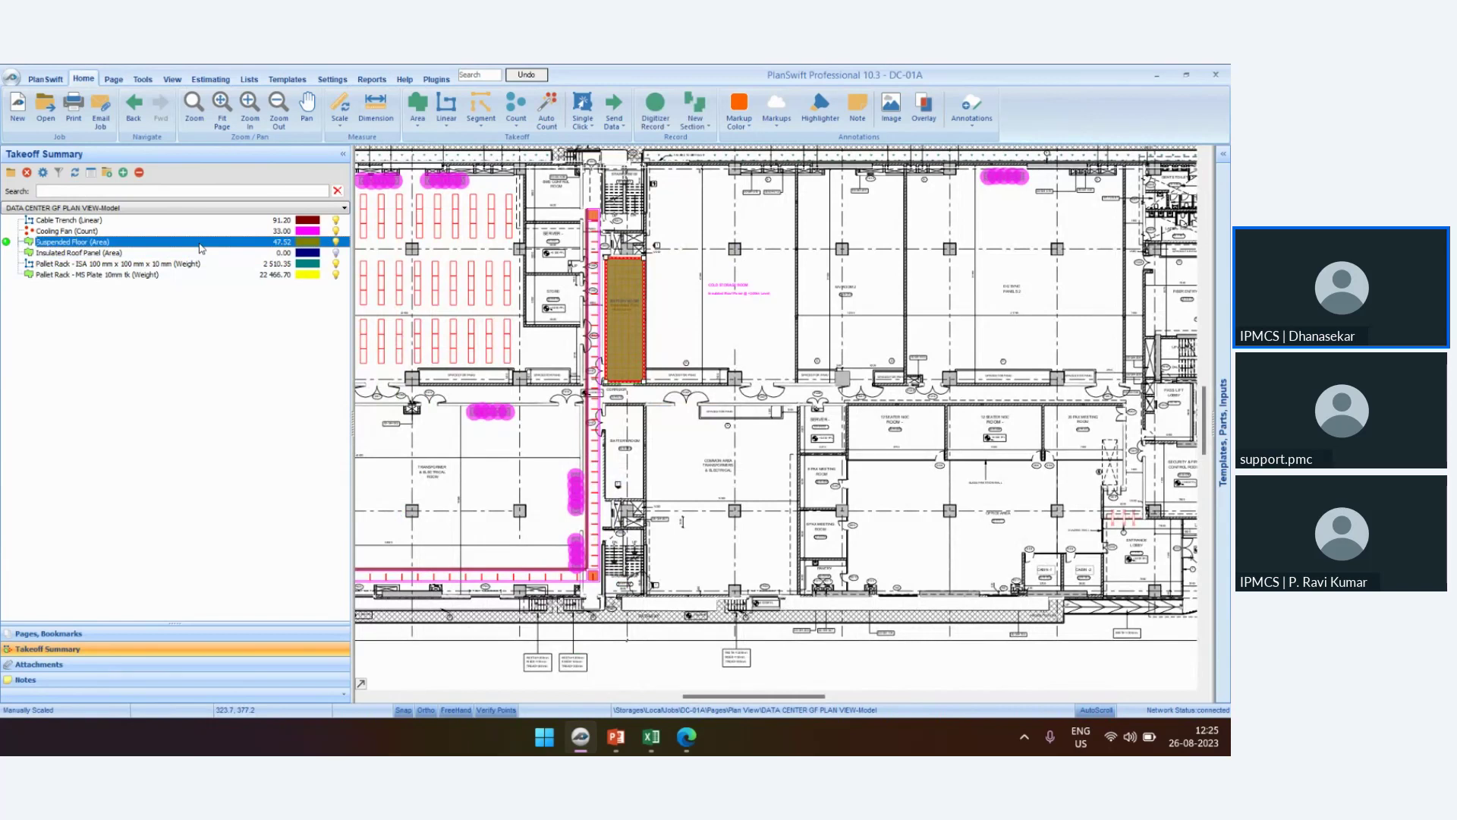
Switch to PowerPoint, show the Insulated roof area take-off slide and return to PlanSwift
key(alt+Tab)
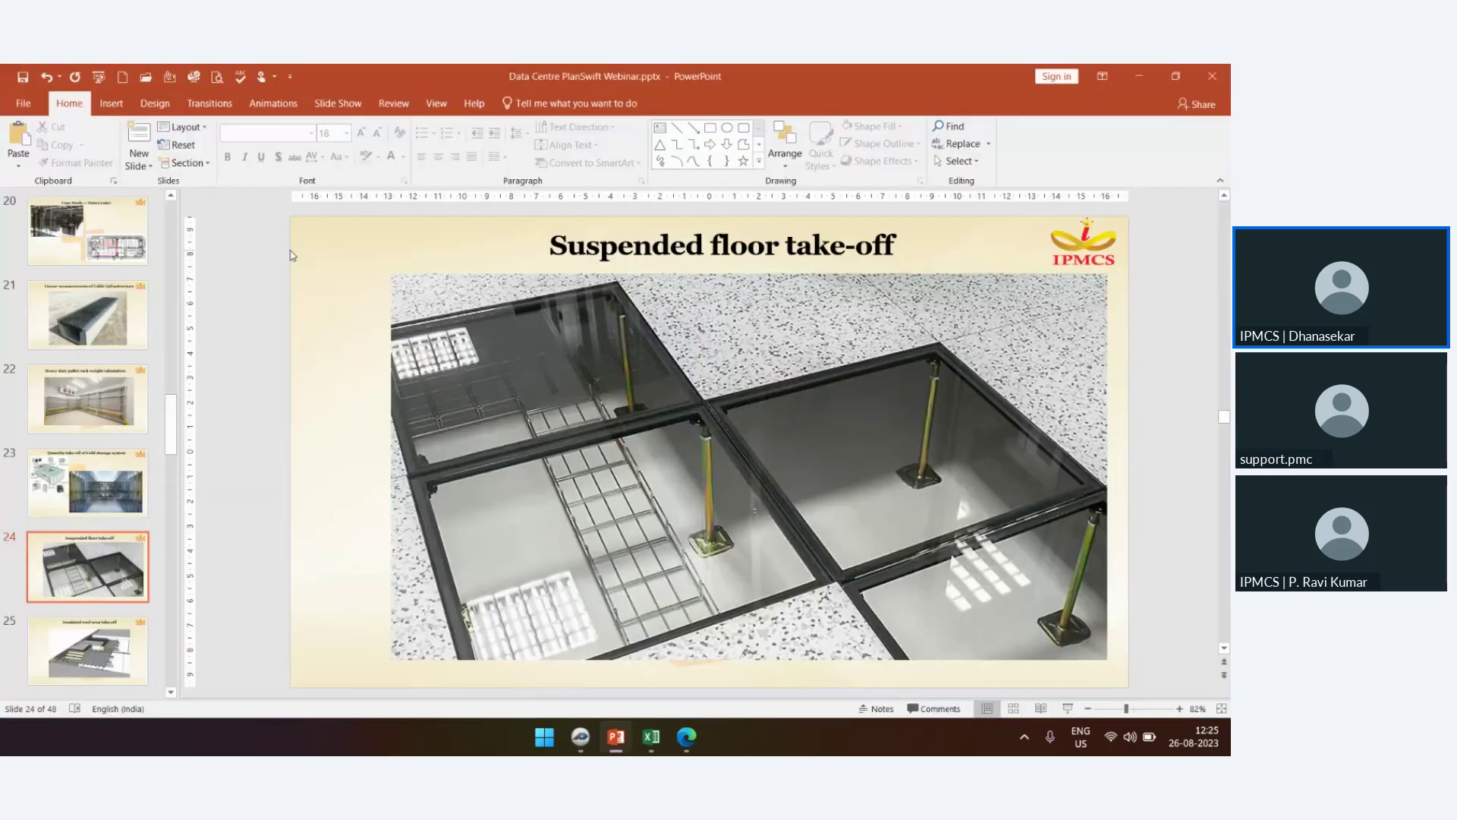
key(Down)
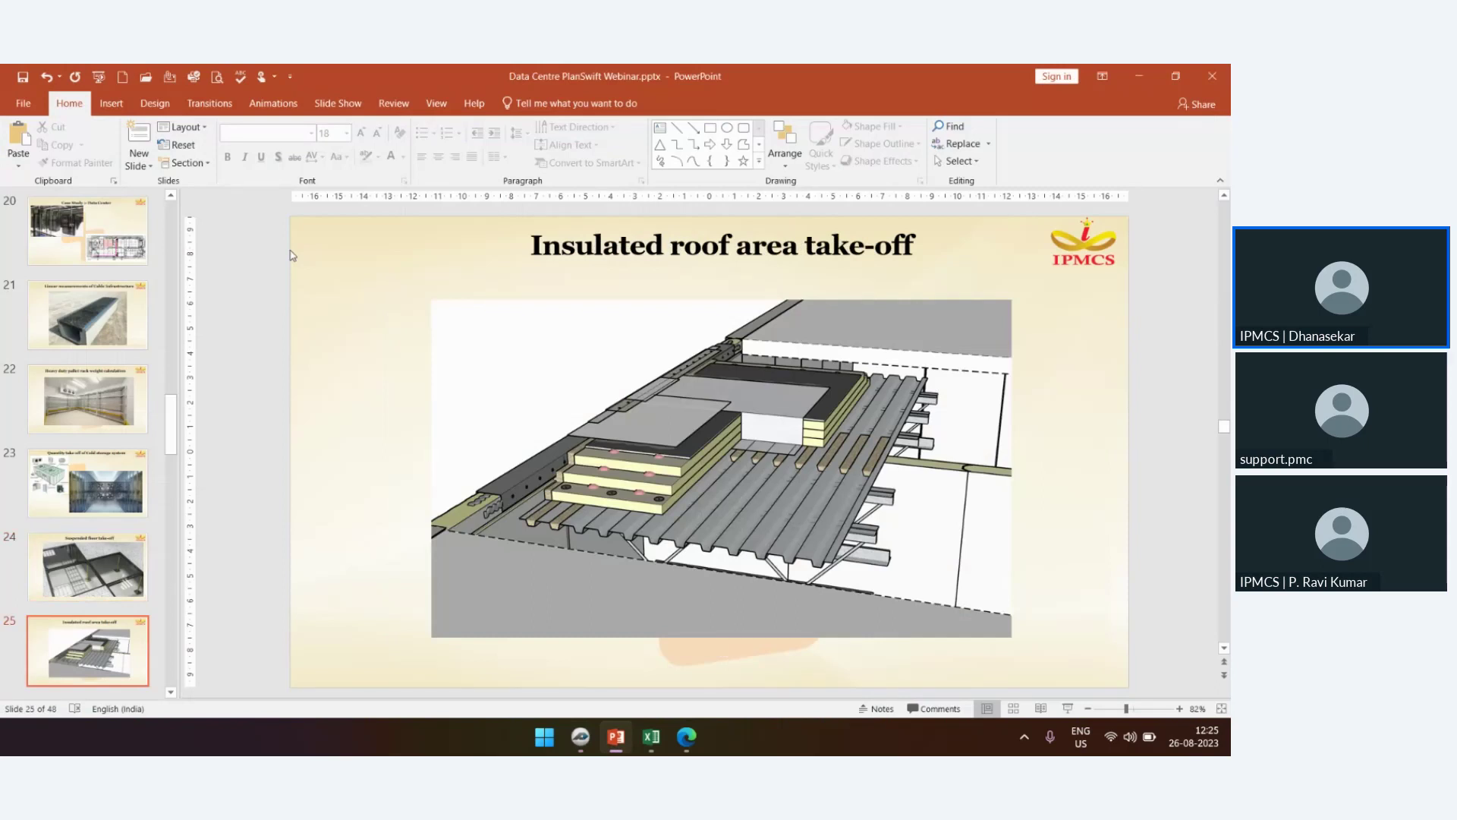
key(alt+Tab)
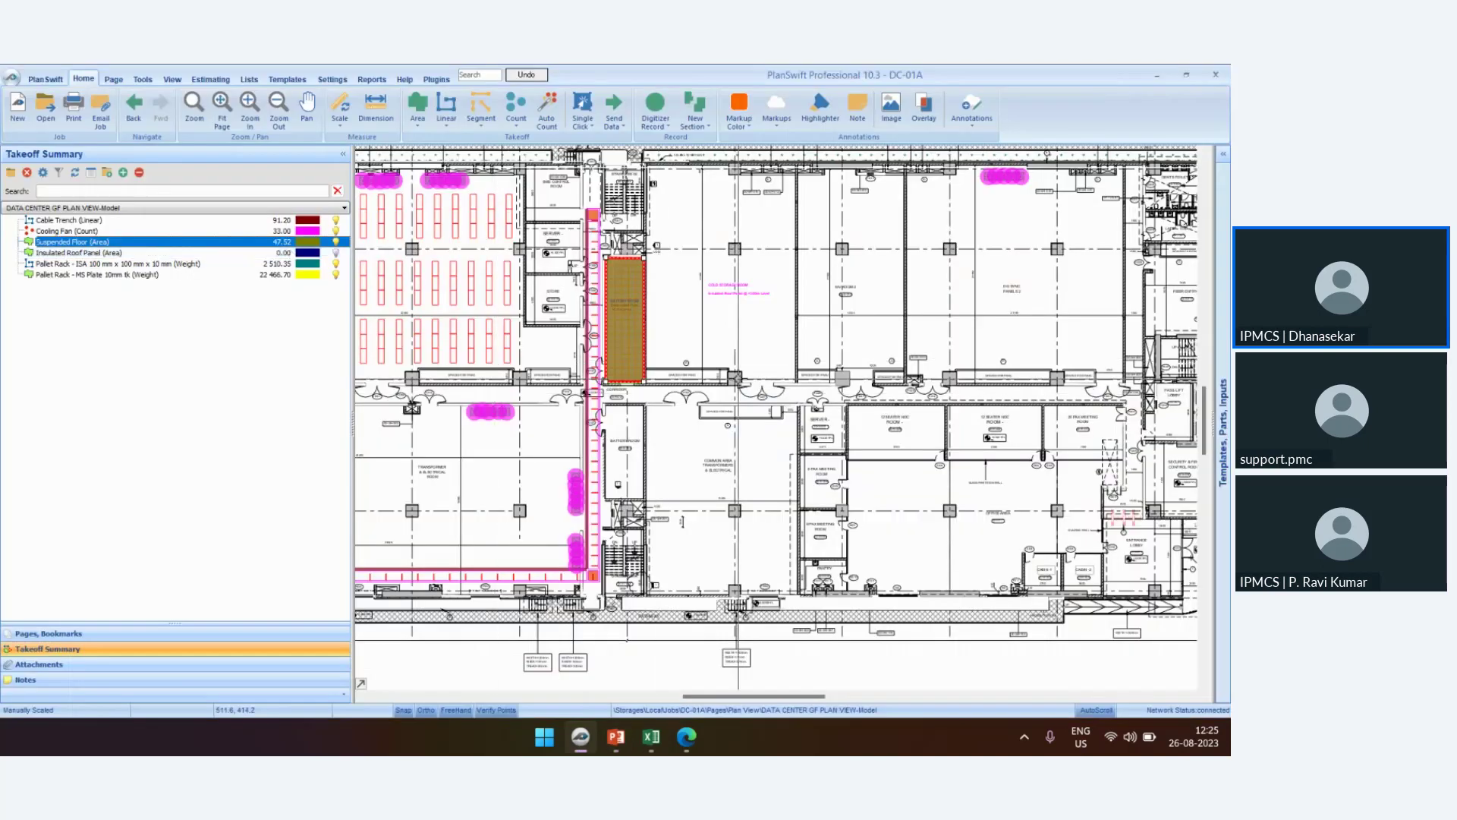
Start recording the Insulated Roof Panel (Area) takeoff and outline the COLD STORAGE ROOM's upper wall from its staircase-side corner around the column
scroll(657, 203, up, 2)
scroll(658, 205, up, 2)
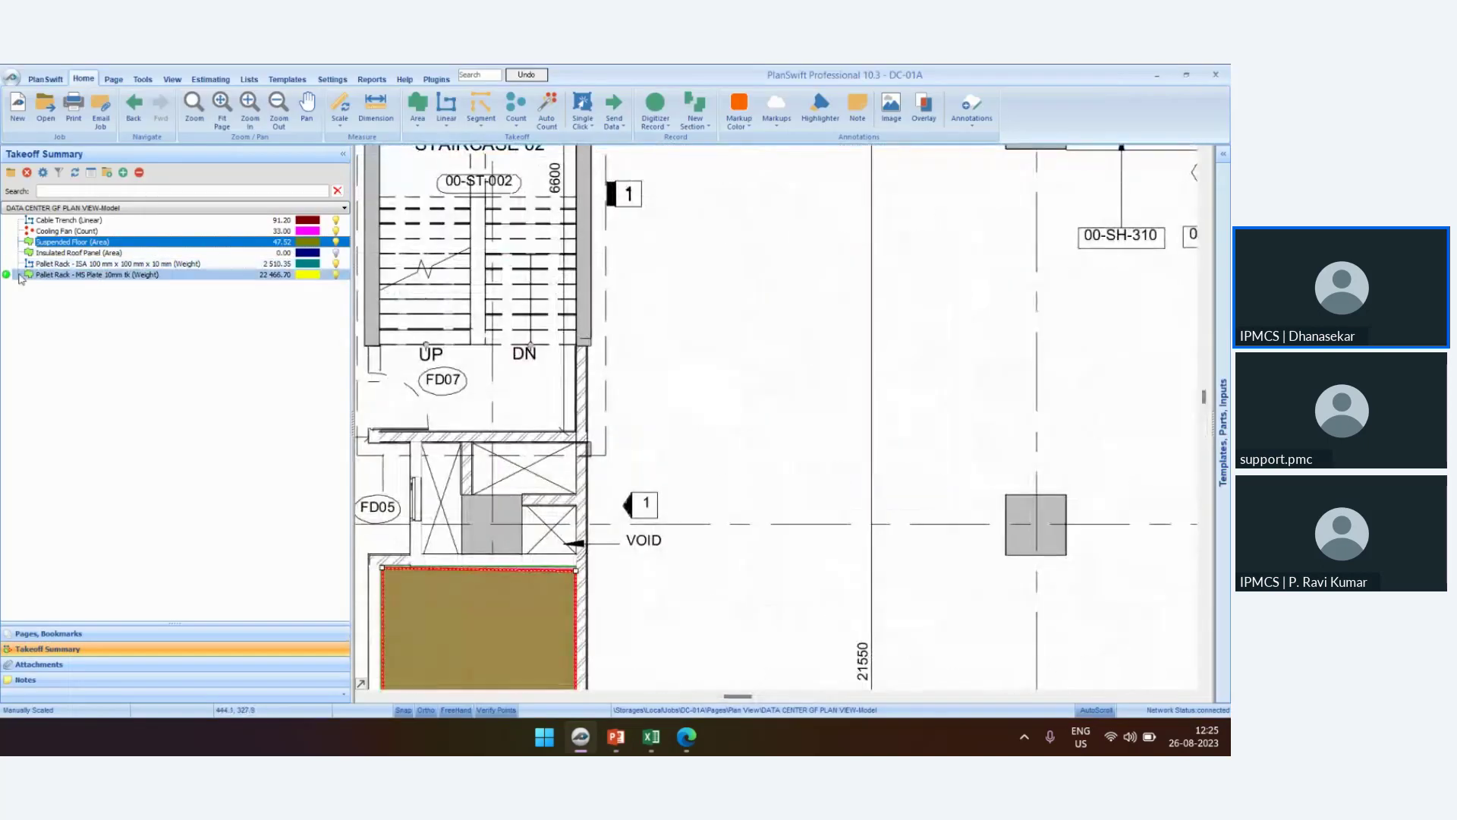
click(53, 254)
click(6, 253)
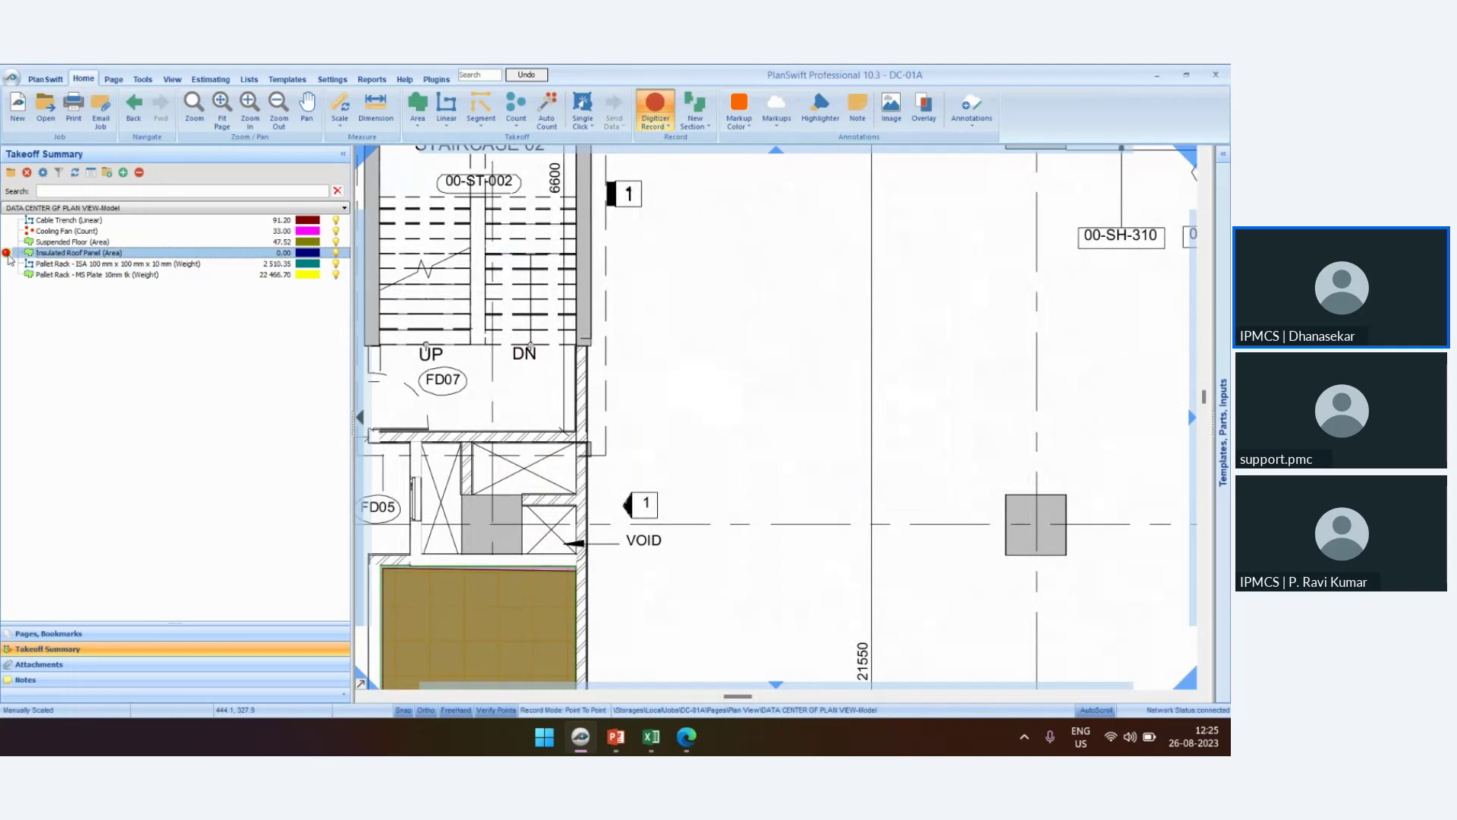
scroll(577, 297, down, 2)
scroll(595, 220, up, 2)
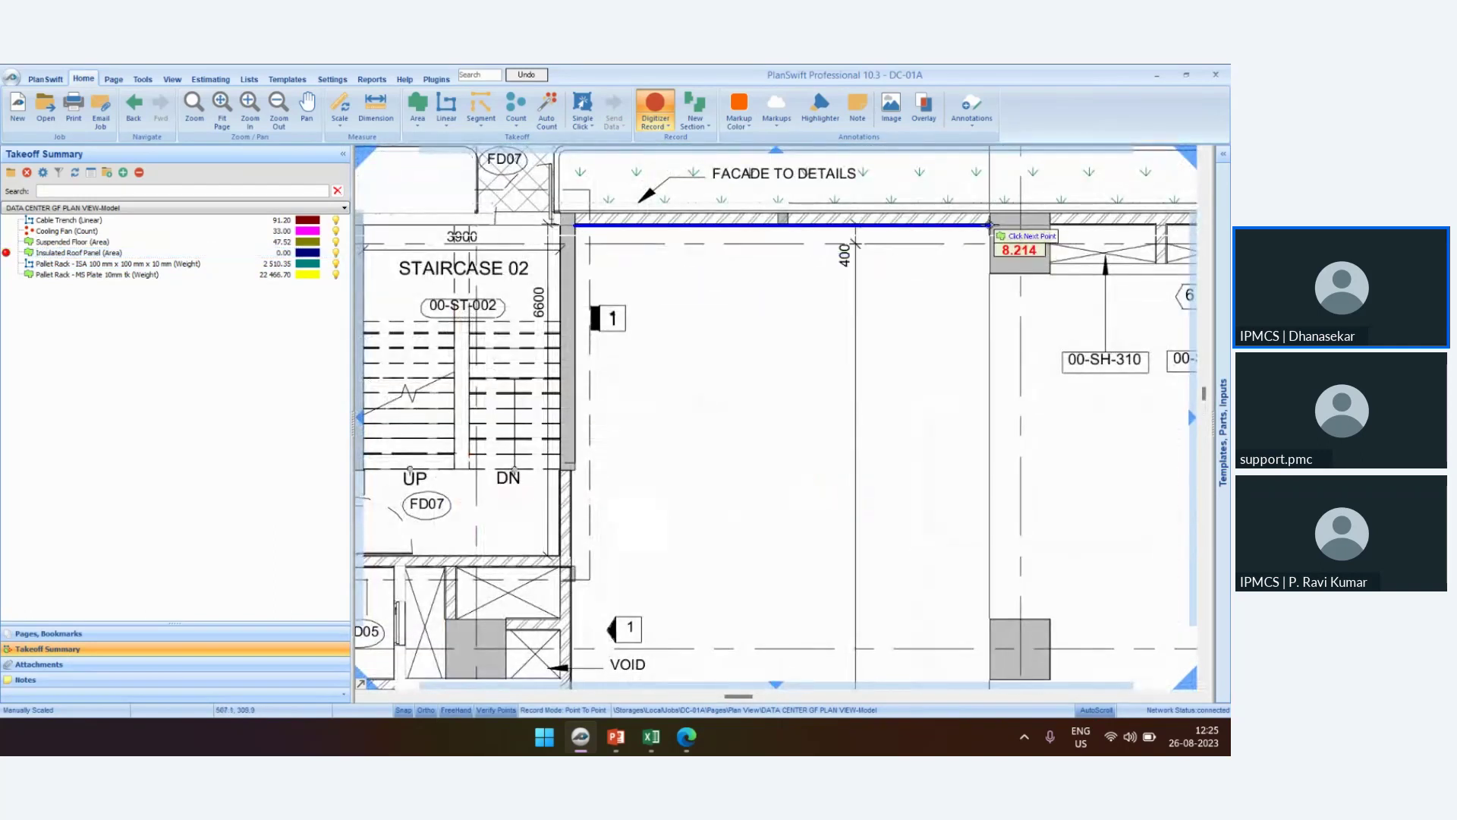
click(992, 226)
click(991, 271)
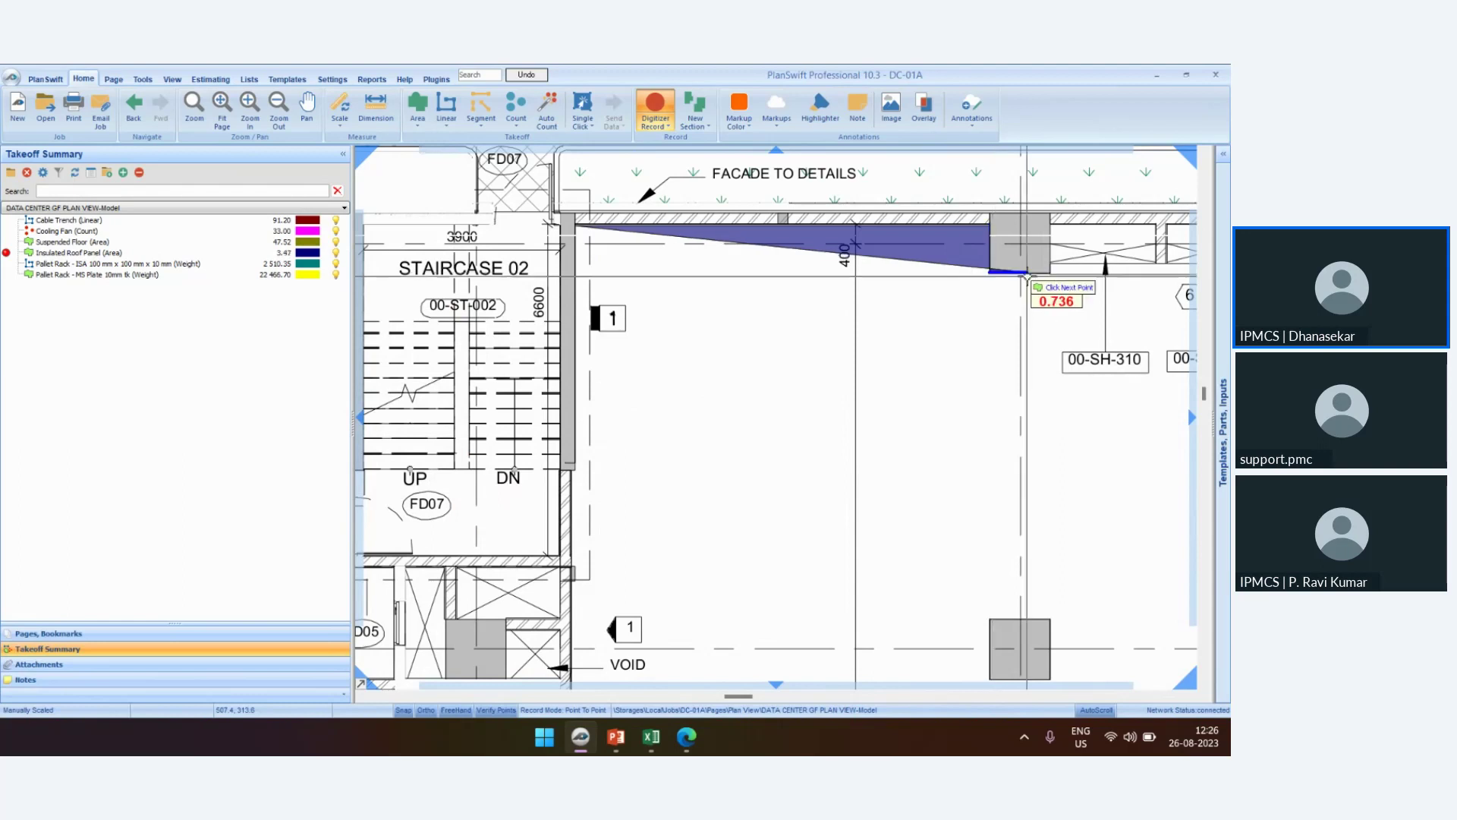
click(1051, 271)
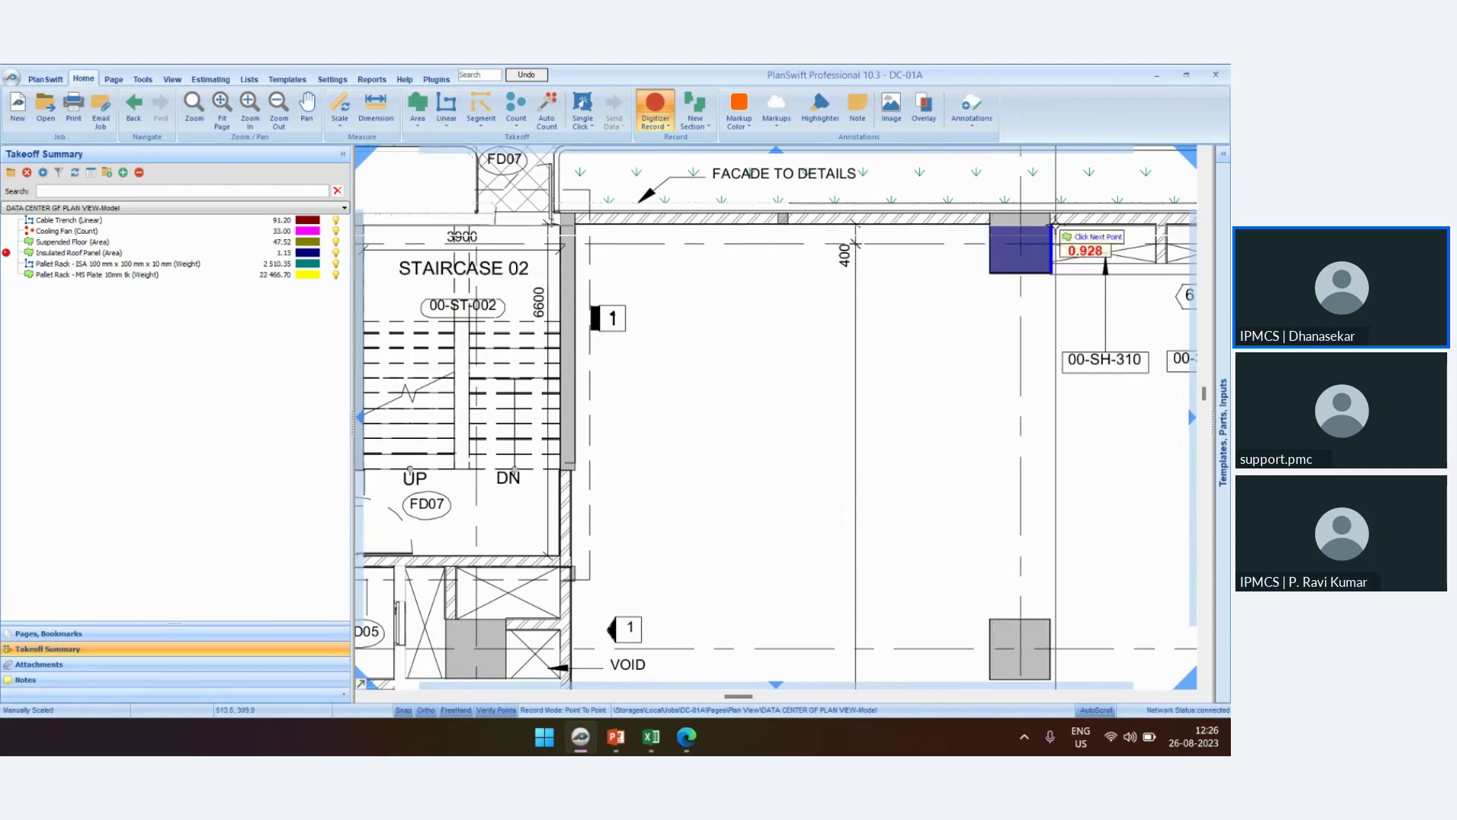
click(1052, 223)
Continue the roof panel outline along the upper wall to the MV room partition and down to the COLD STORAGE ROOM's corridor-side corner
scroll(828, 252, down, 3)
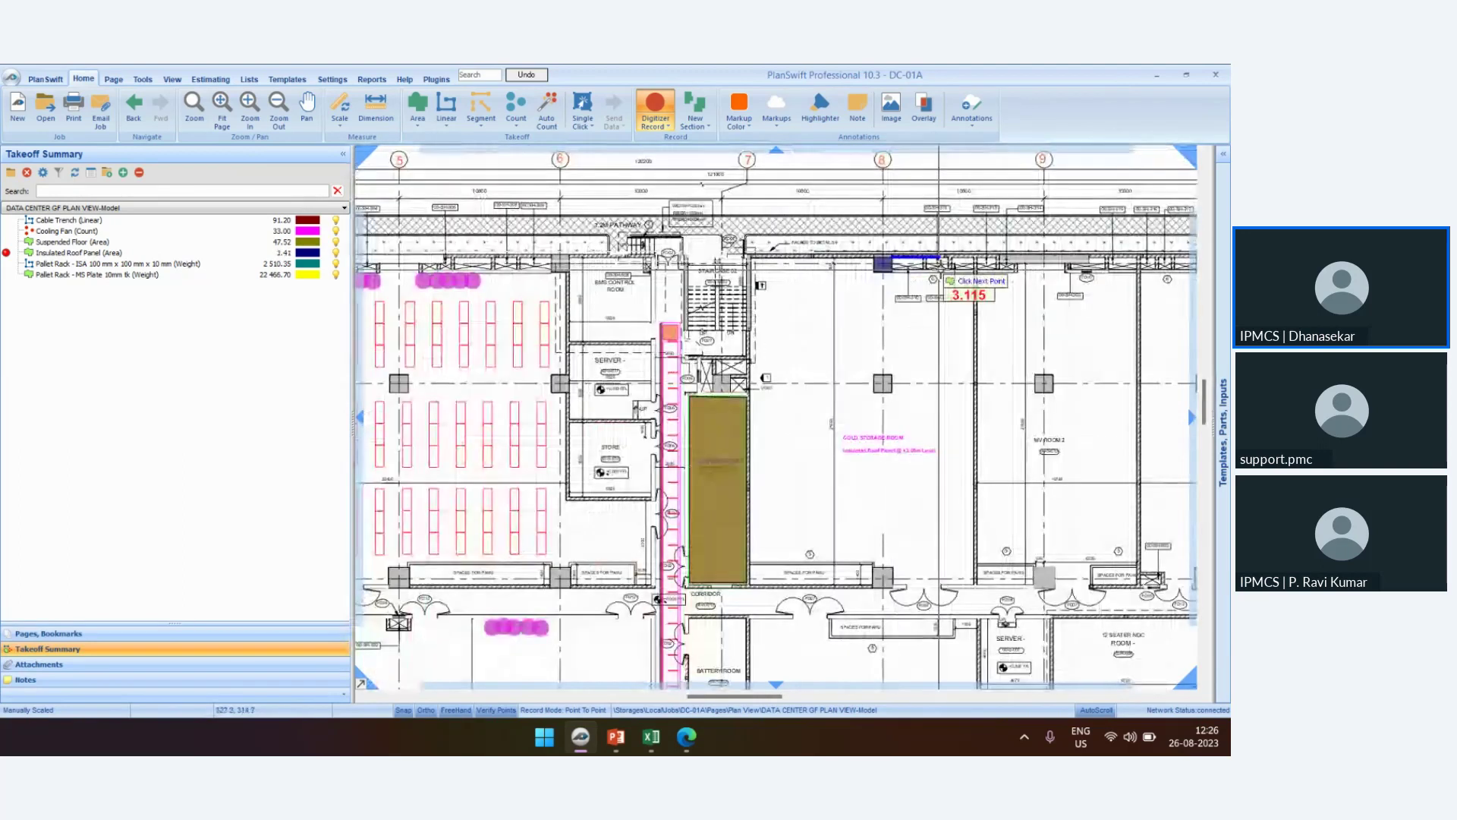
scroll(949, 247, up, 2)
click(1015, 245)
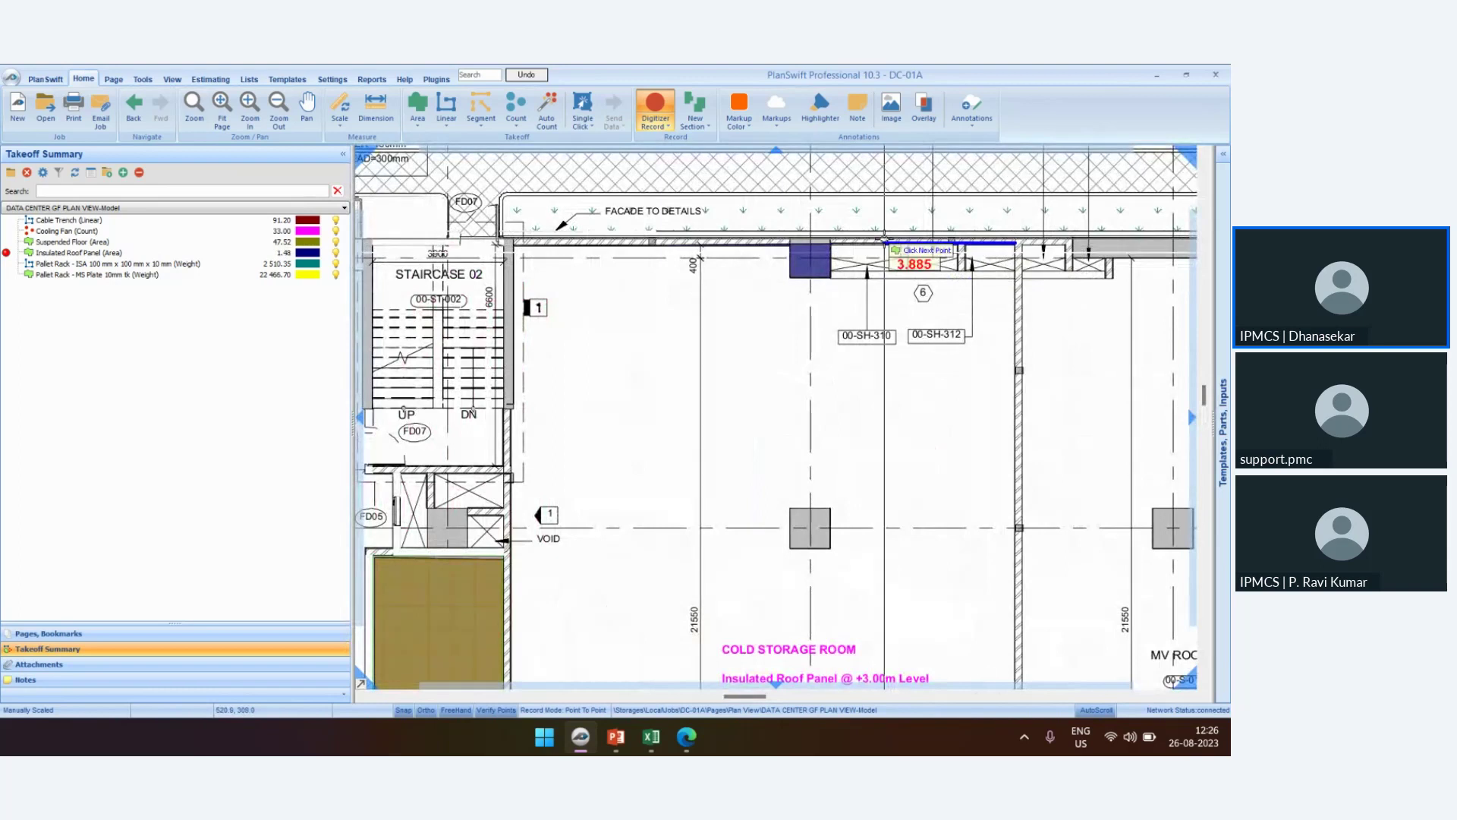
scroll(894, 236, down, 4)
scroll(942, 408, up, 2)
scroll(883, 339, up, 3)
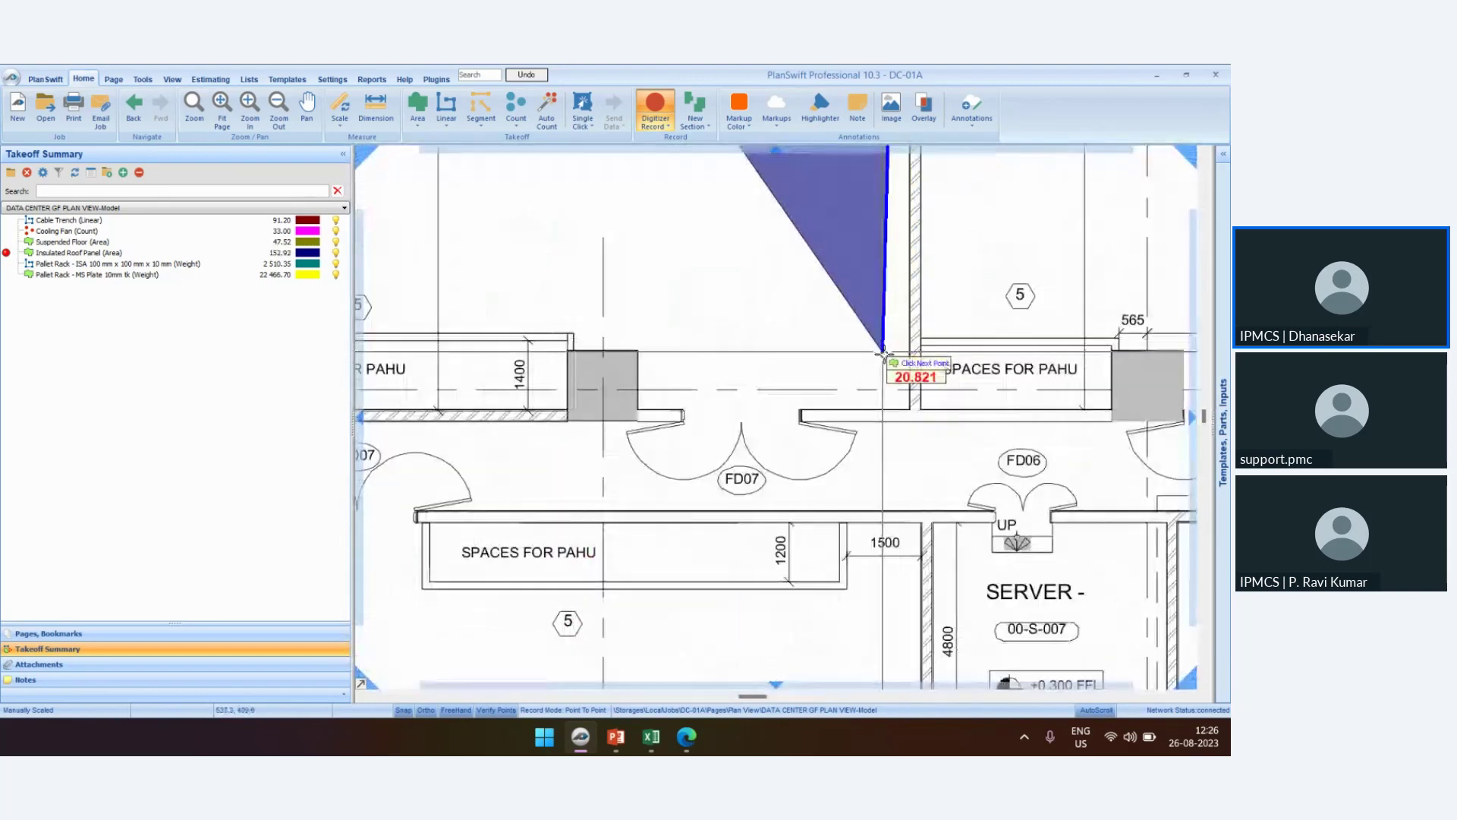
click(910, 406)
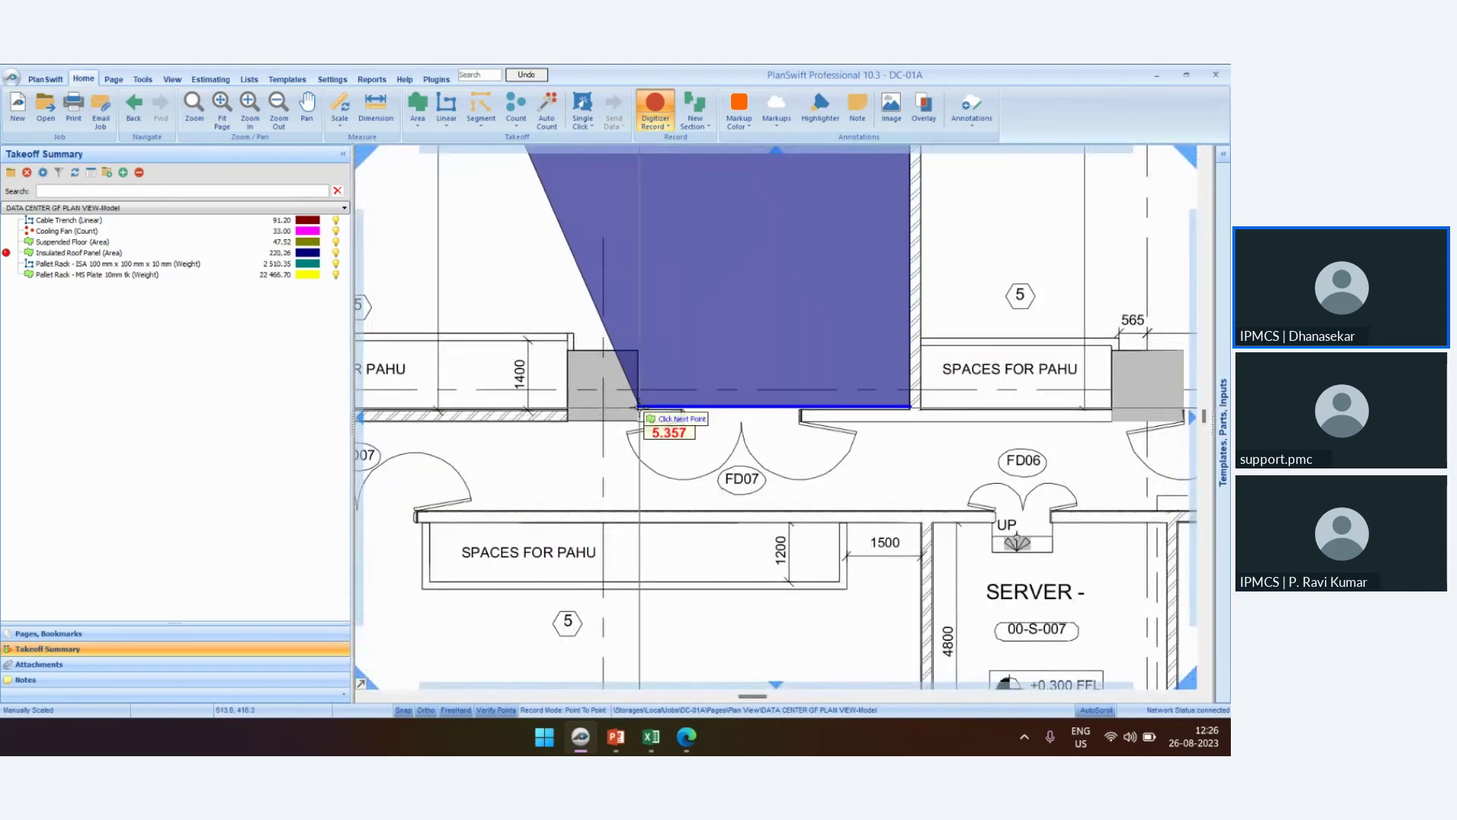
Trace the roof panel outline along the corridor wall and around the three exposed sides of the grey column
click(638, 407)
click(637, 351)
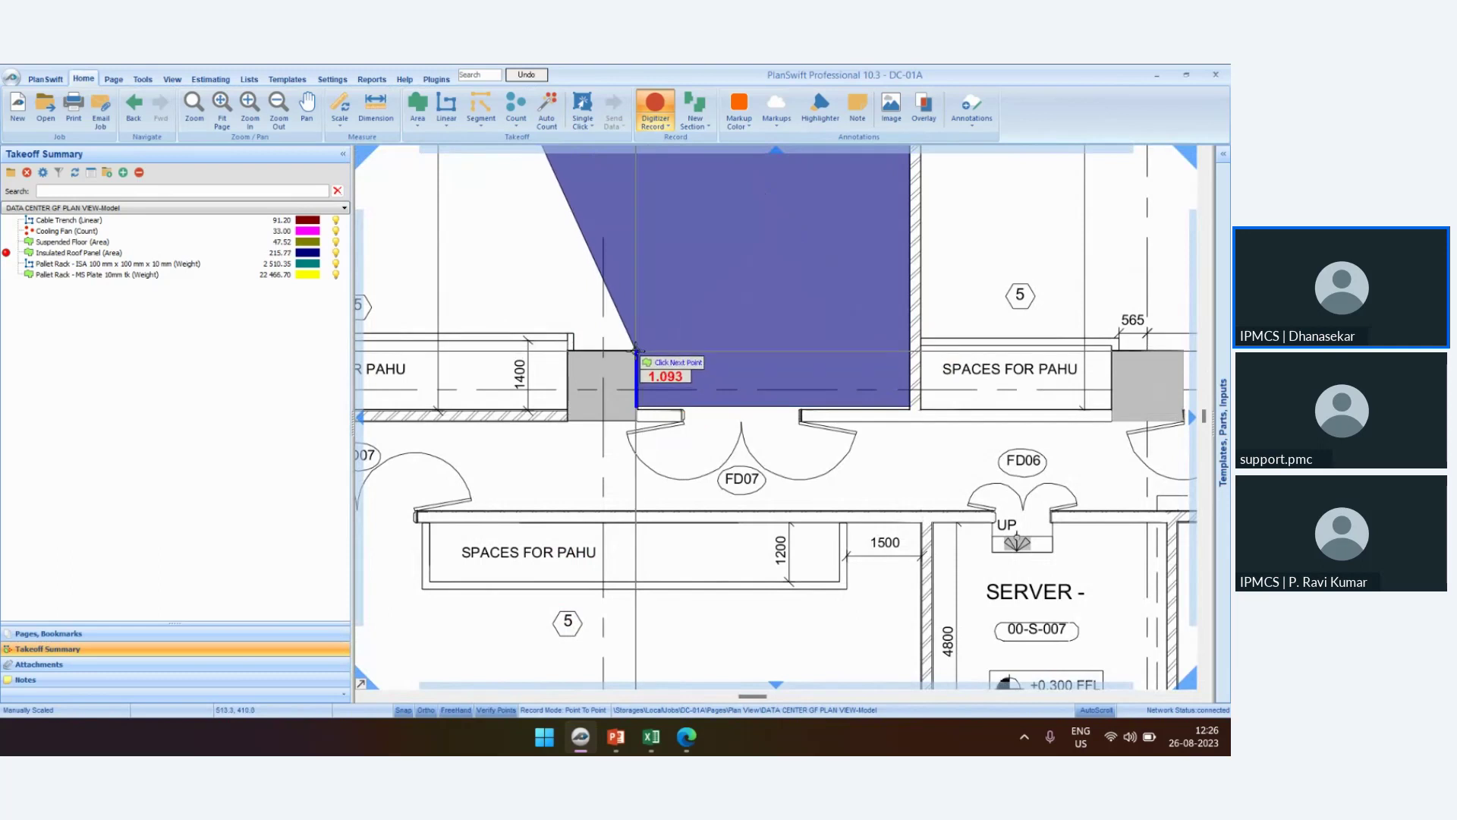
click(568, 349)
scroll(568, 407, down, 3)
scroll(725, 356, up, 3)
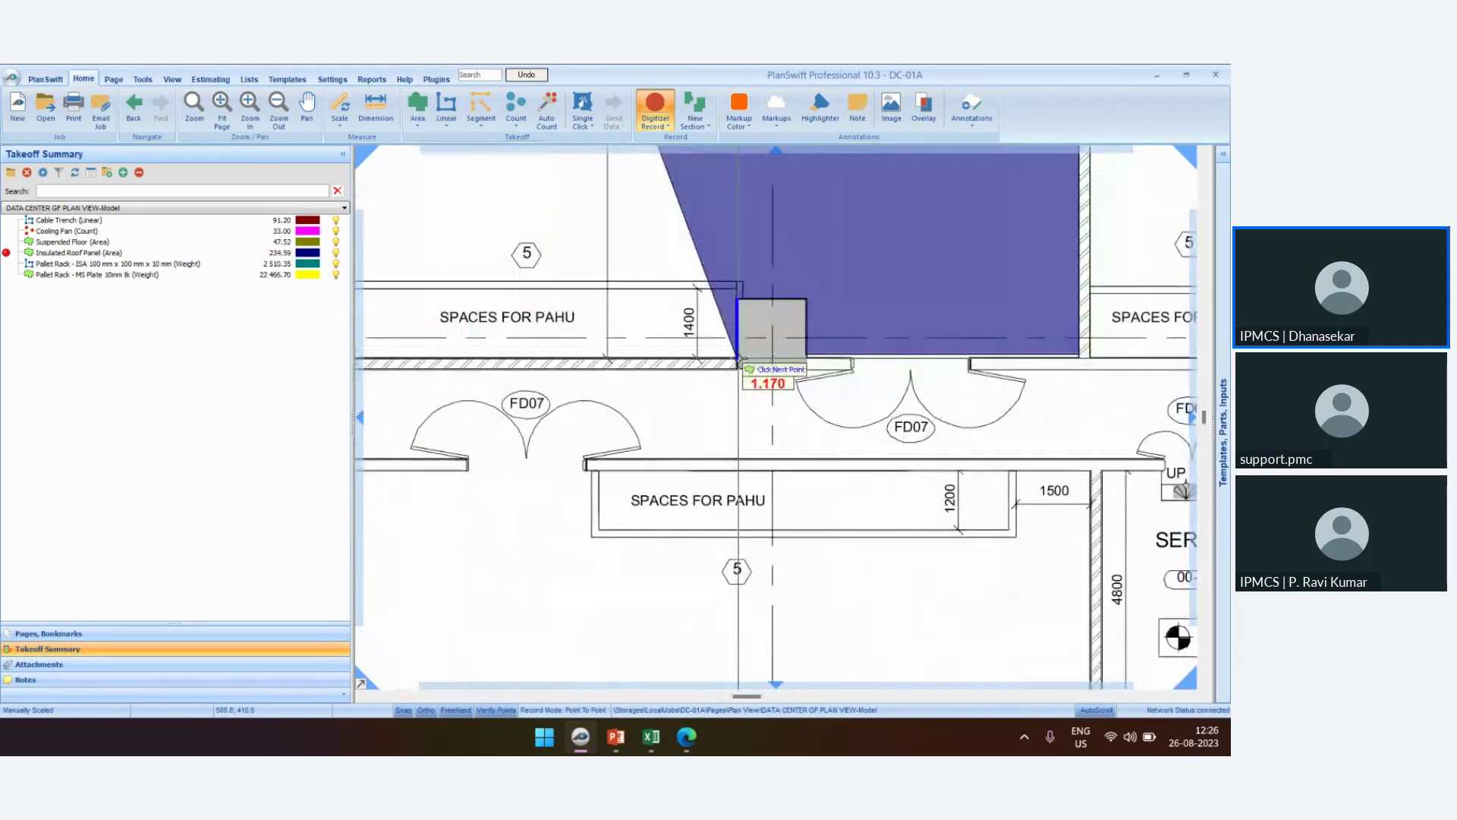
click(740, 357)
Extend the roof panel outline to the corner beside the BATTERY ROOM and finish recording the area
scroll(769, 355, down, 3)
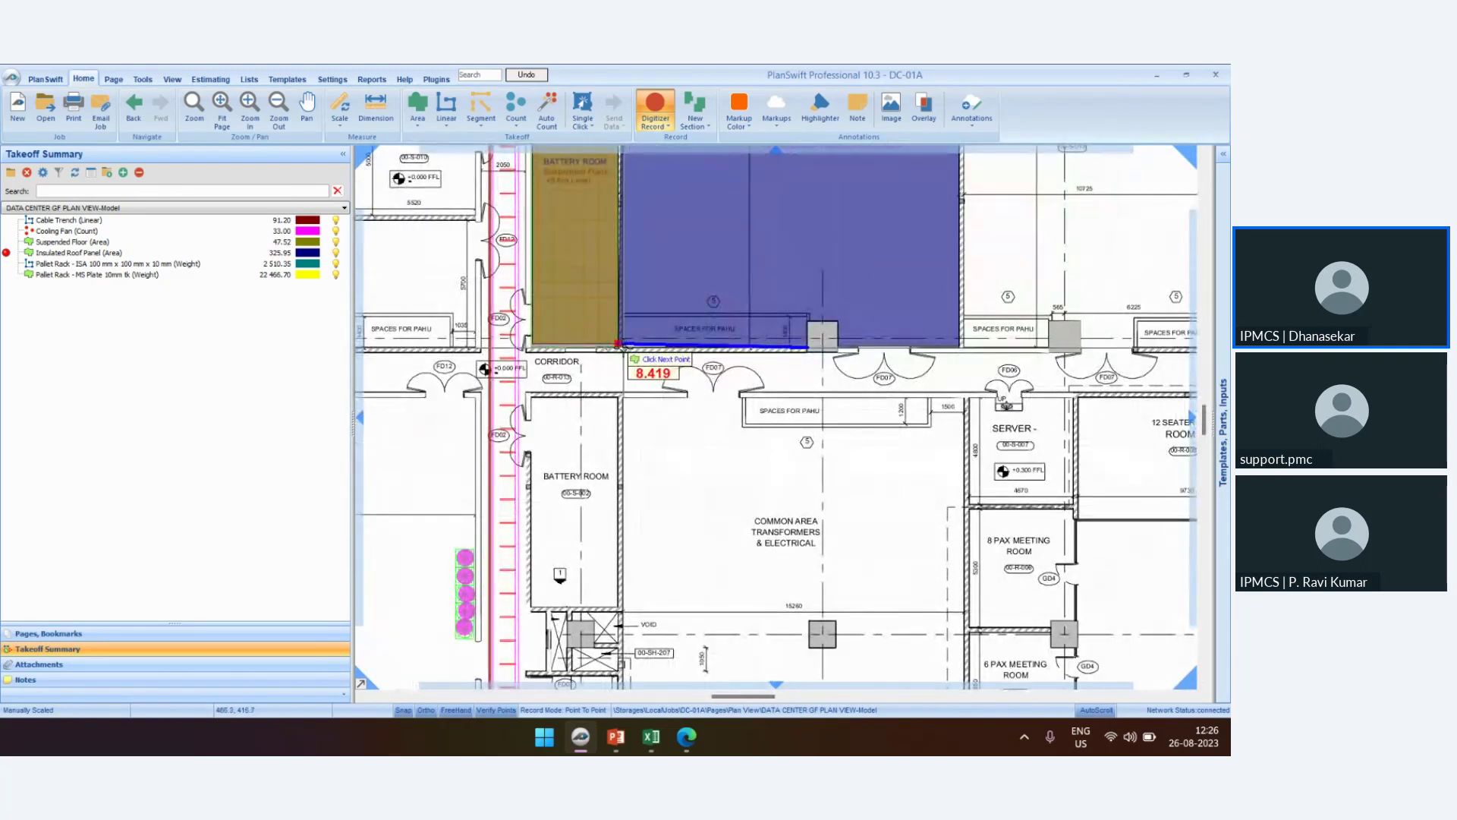
scroll(621, 346, up, 3)
click(612, 337)
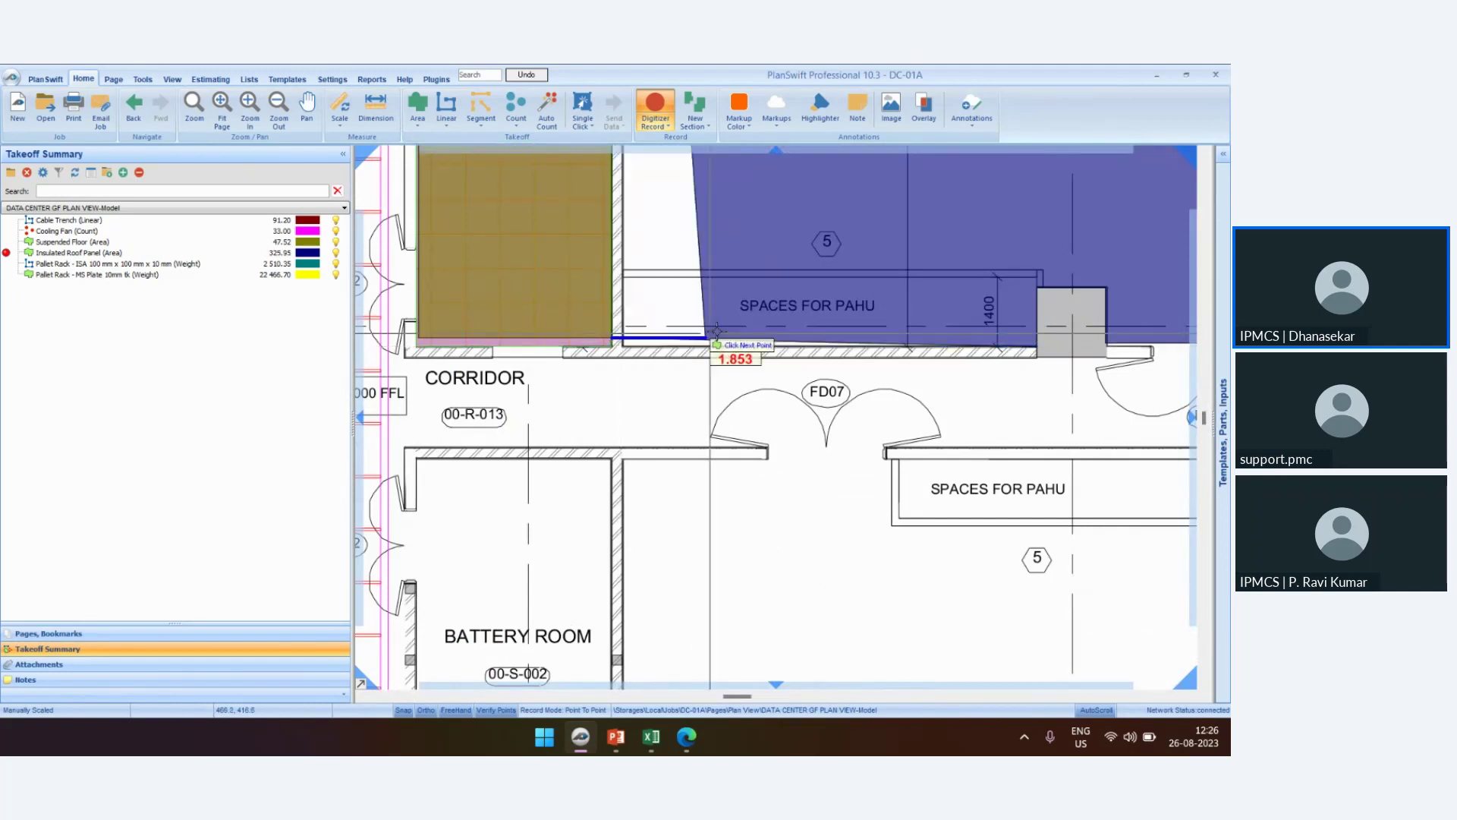
double_click(671, 331)
scroll(672, 331, down, 6)
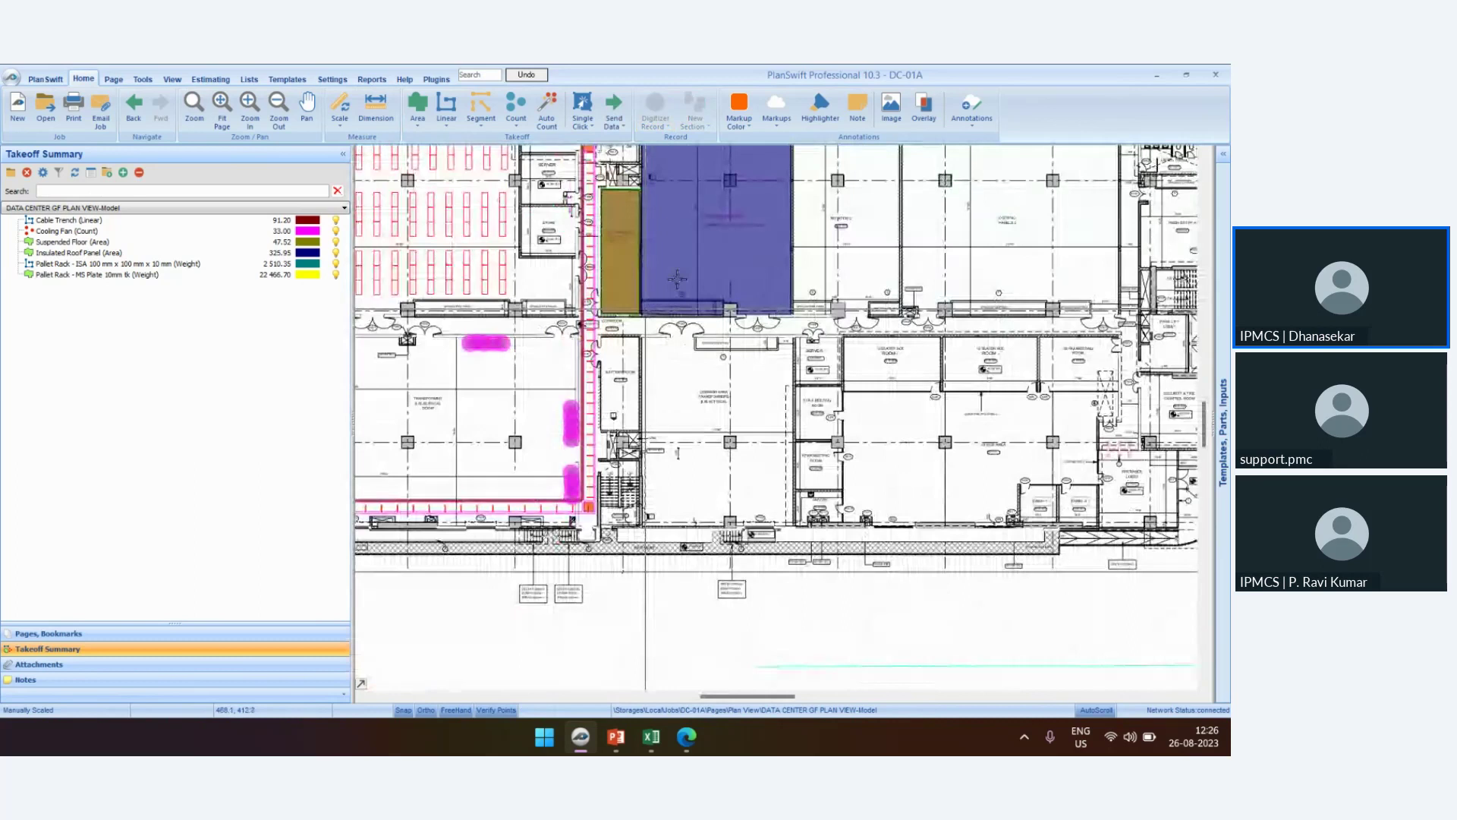
Move the roof panel area's corner point beside the BATTERY ROOM onto the COLD STORAGE ROOM's inner wall corner
scroll(657, 284, up, 3)
click(630, 332)
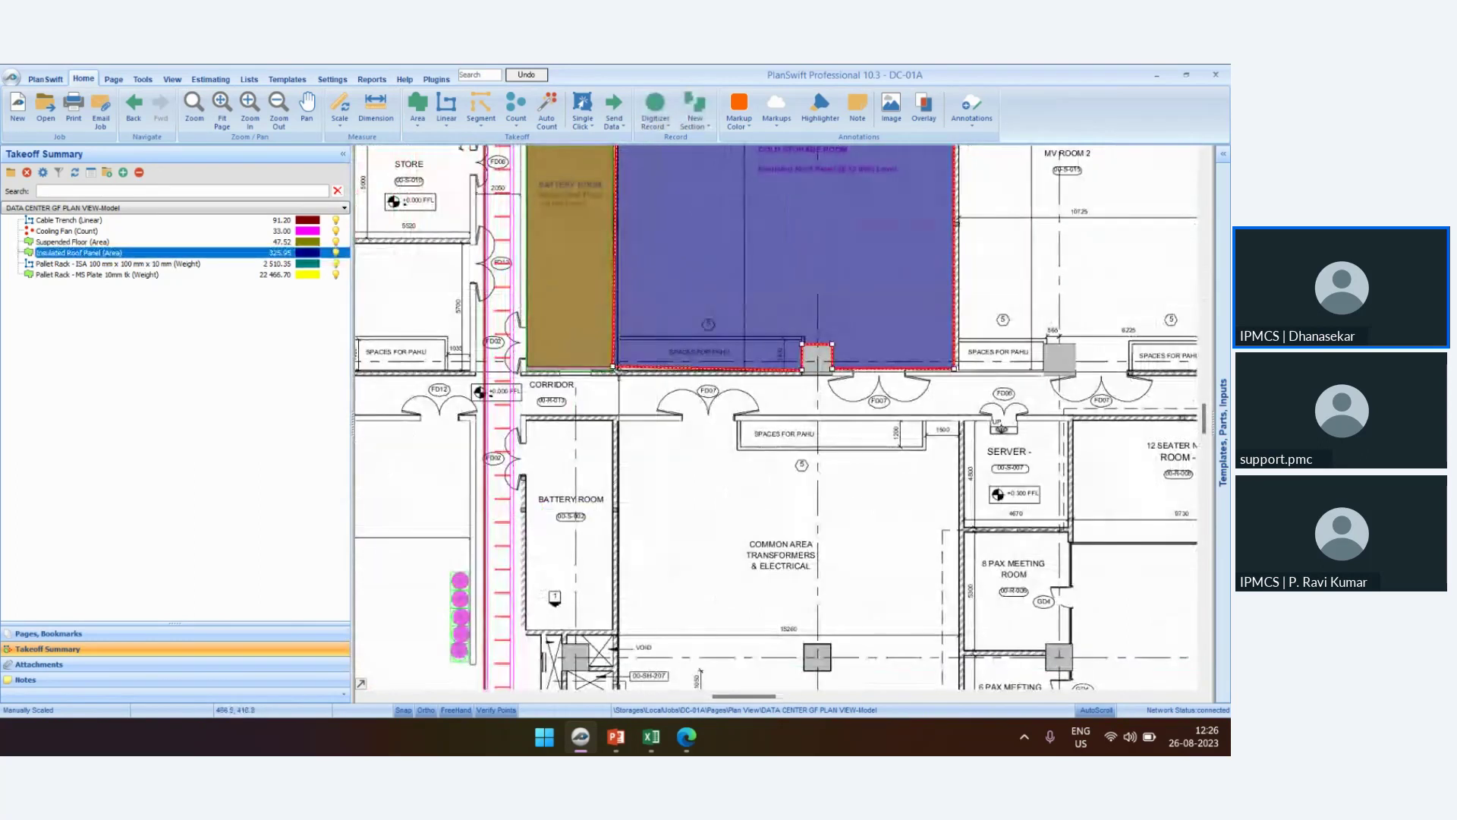
scroll(629, 332, up, 3)
drag(604, 362, 617, 368)
key(Escape)
scroll(768, 304, down, 5)
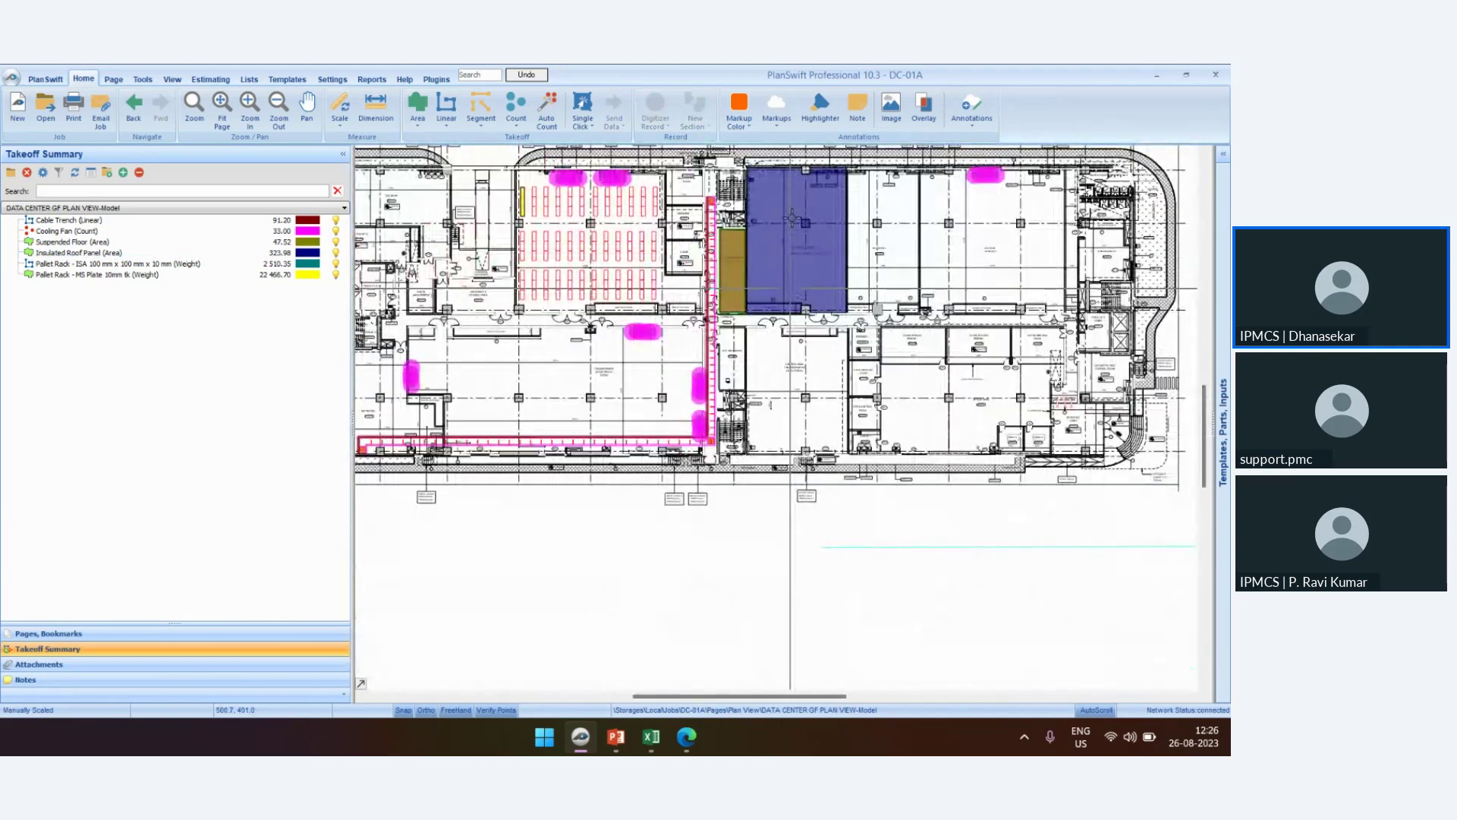
Select the Insulated Roof Panel (Area) takeoff in the summary to check its area, and view the whole plan
scroll(793, 231, down, 3)
scroll(793, 231, up, 3)
click(149, 264)
click(148, 255)
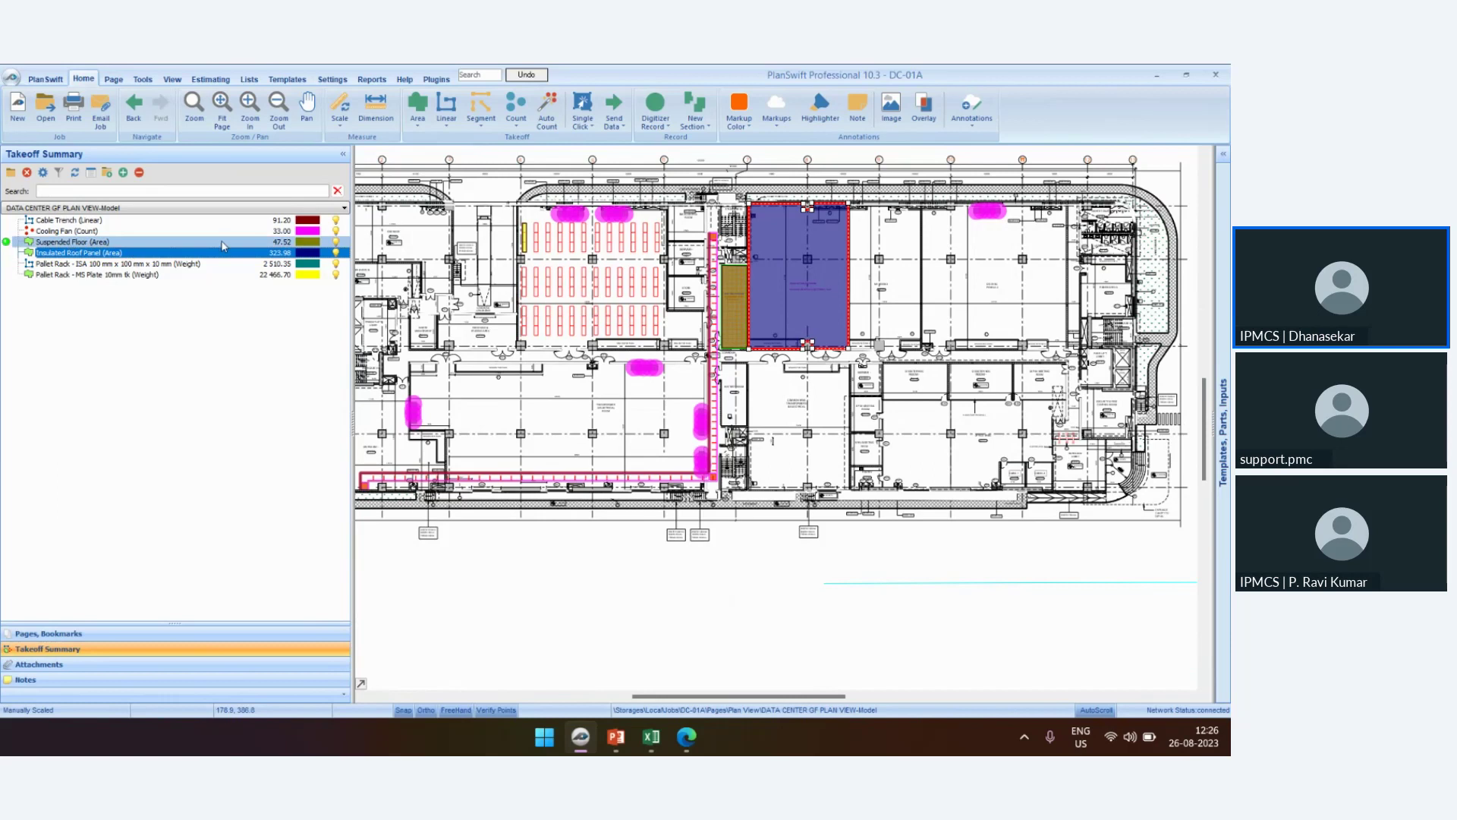
click(660, 400)
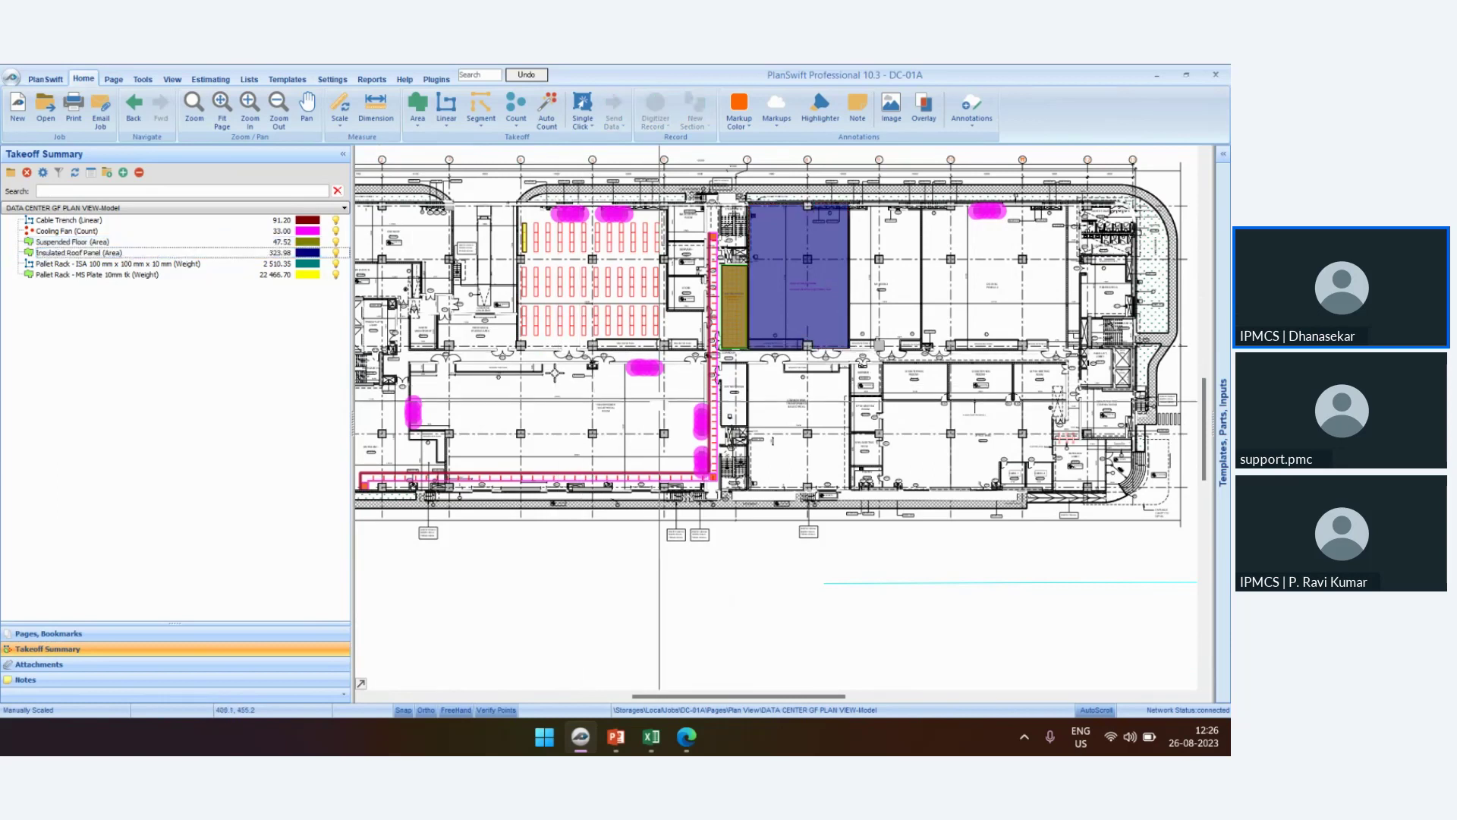
scroll(659, 400, down, 2)
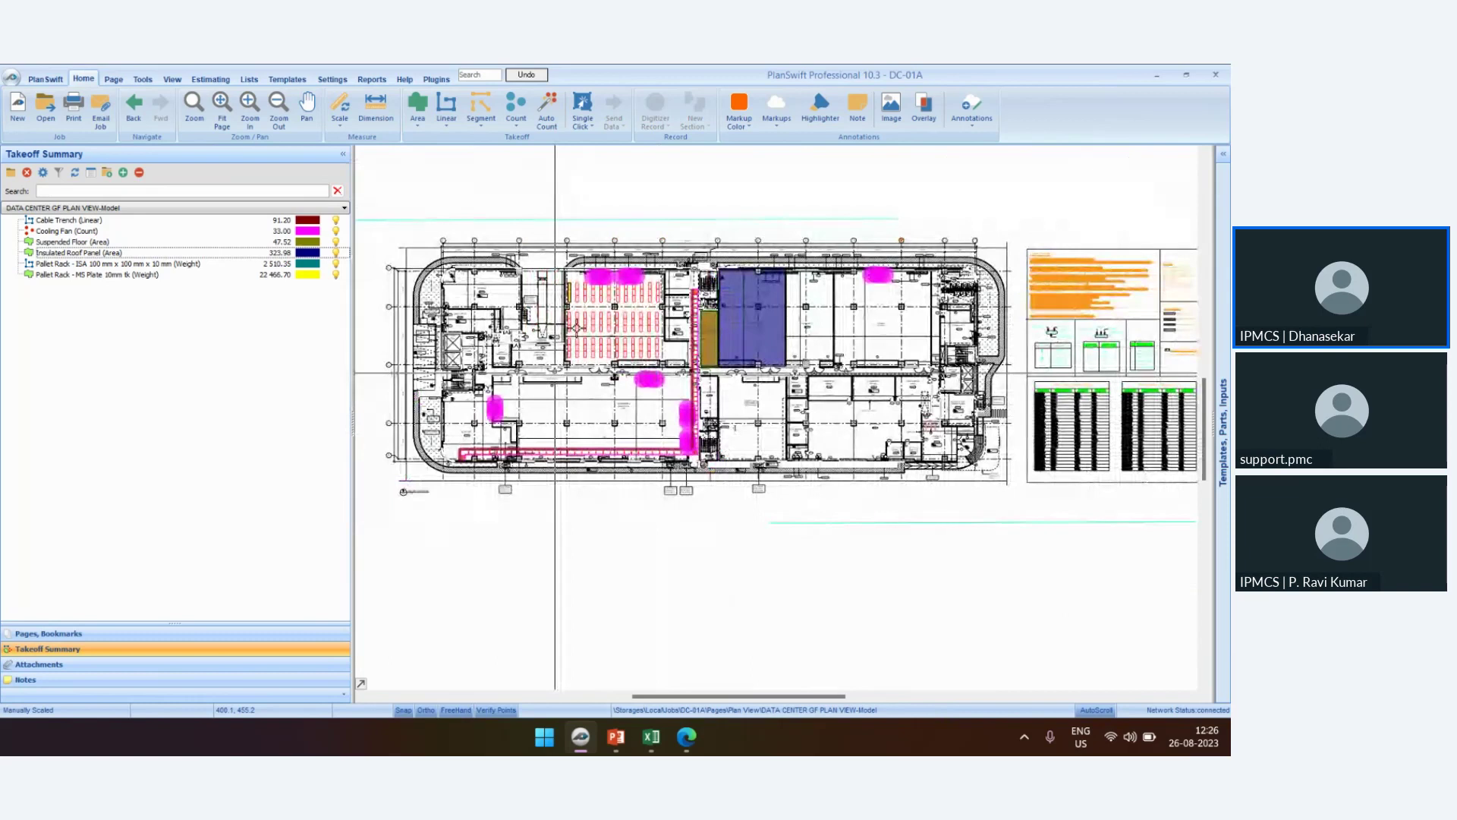
Switch to PowerPoint, go to the The Power to Scale slide and present it full screen
key(alt+Tab)
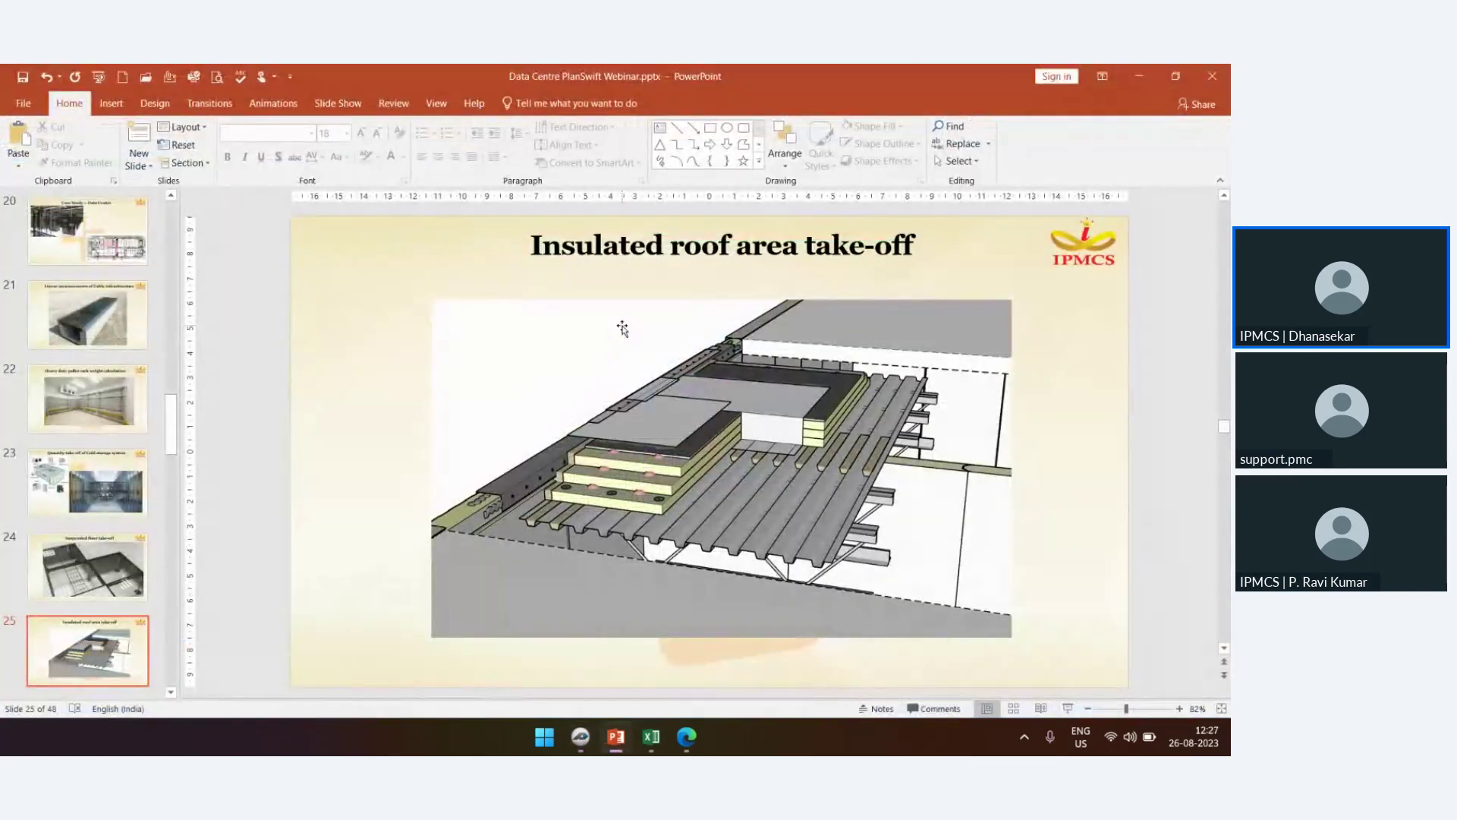
scroll(622, 328, down, 1)
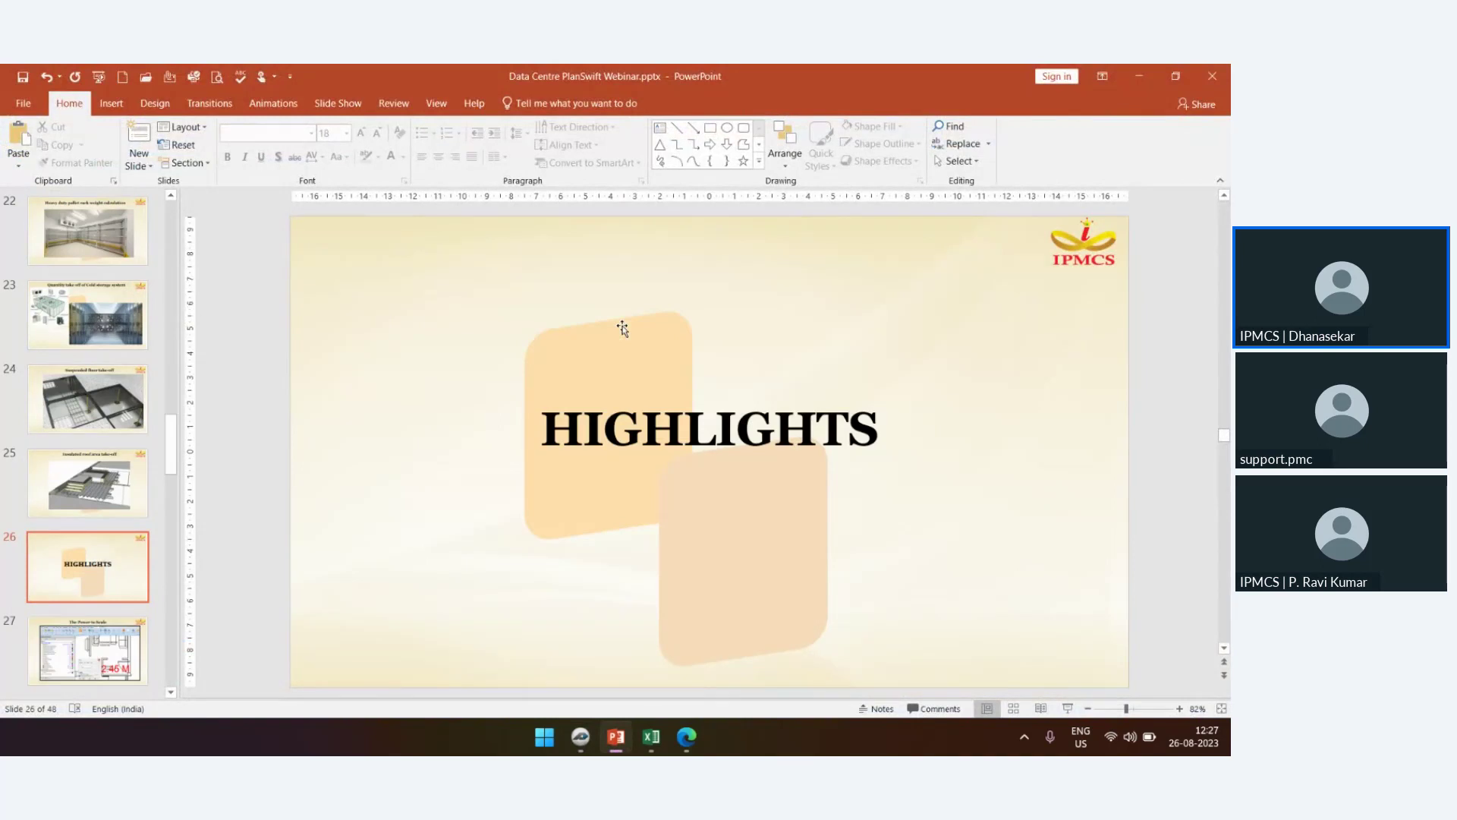
scroll(622, 328, down, 1)
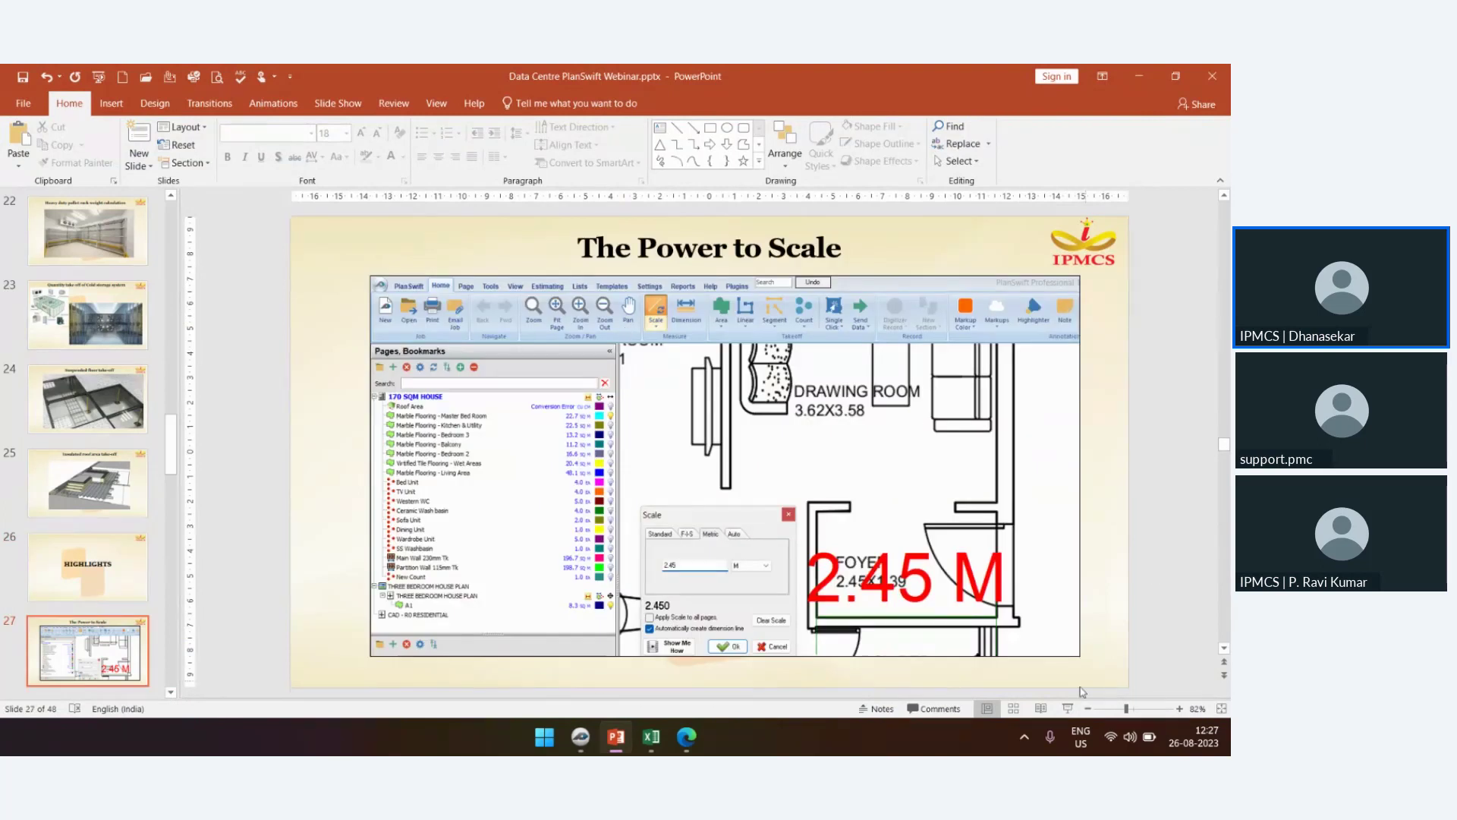
click(1068, 709)
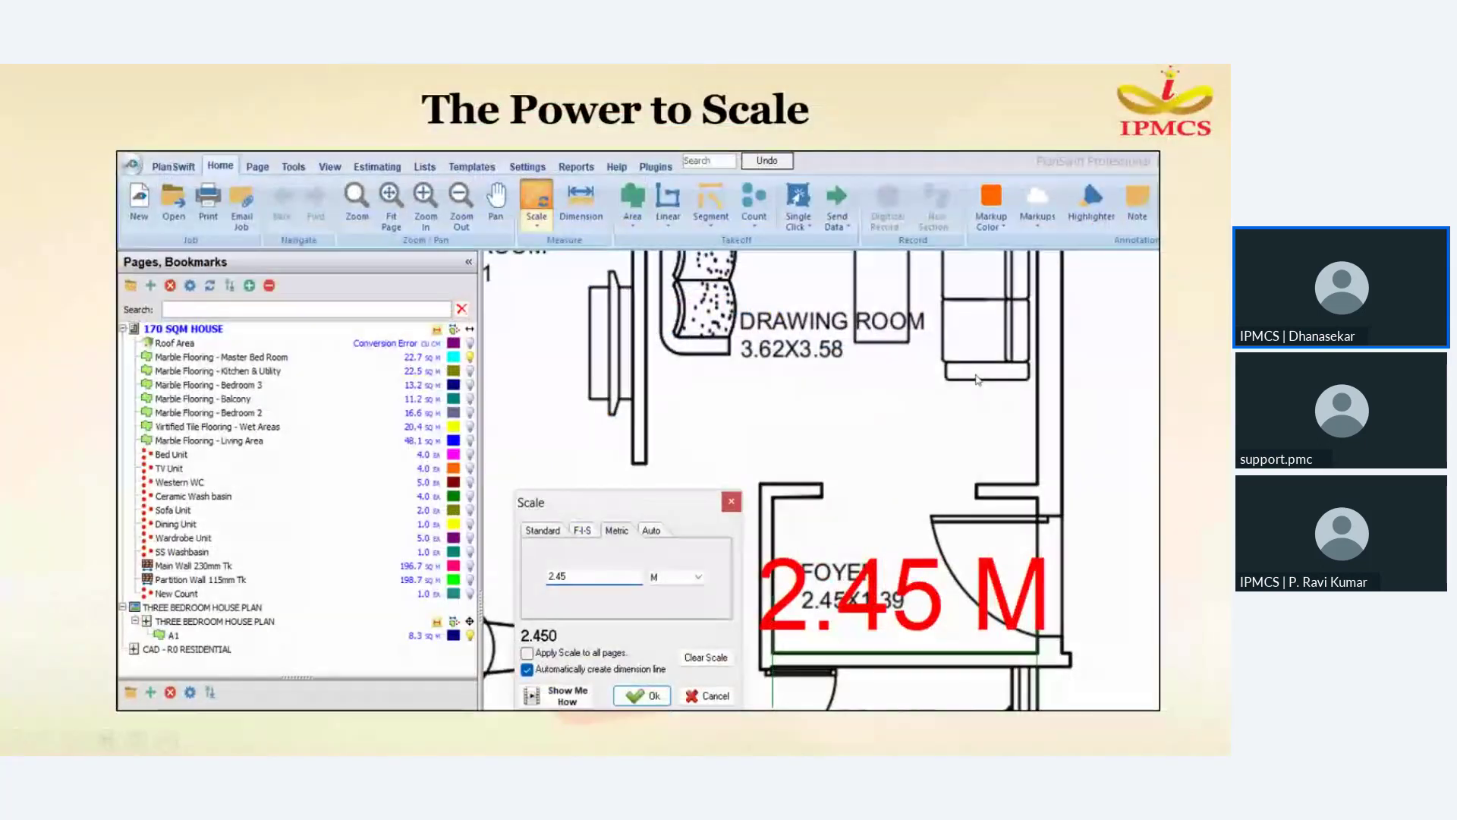
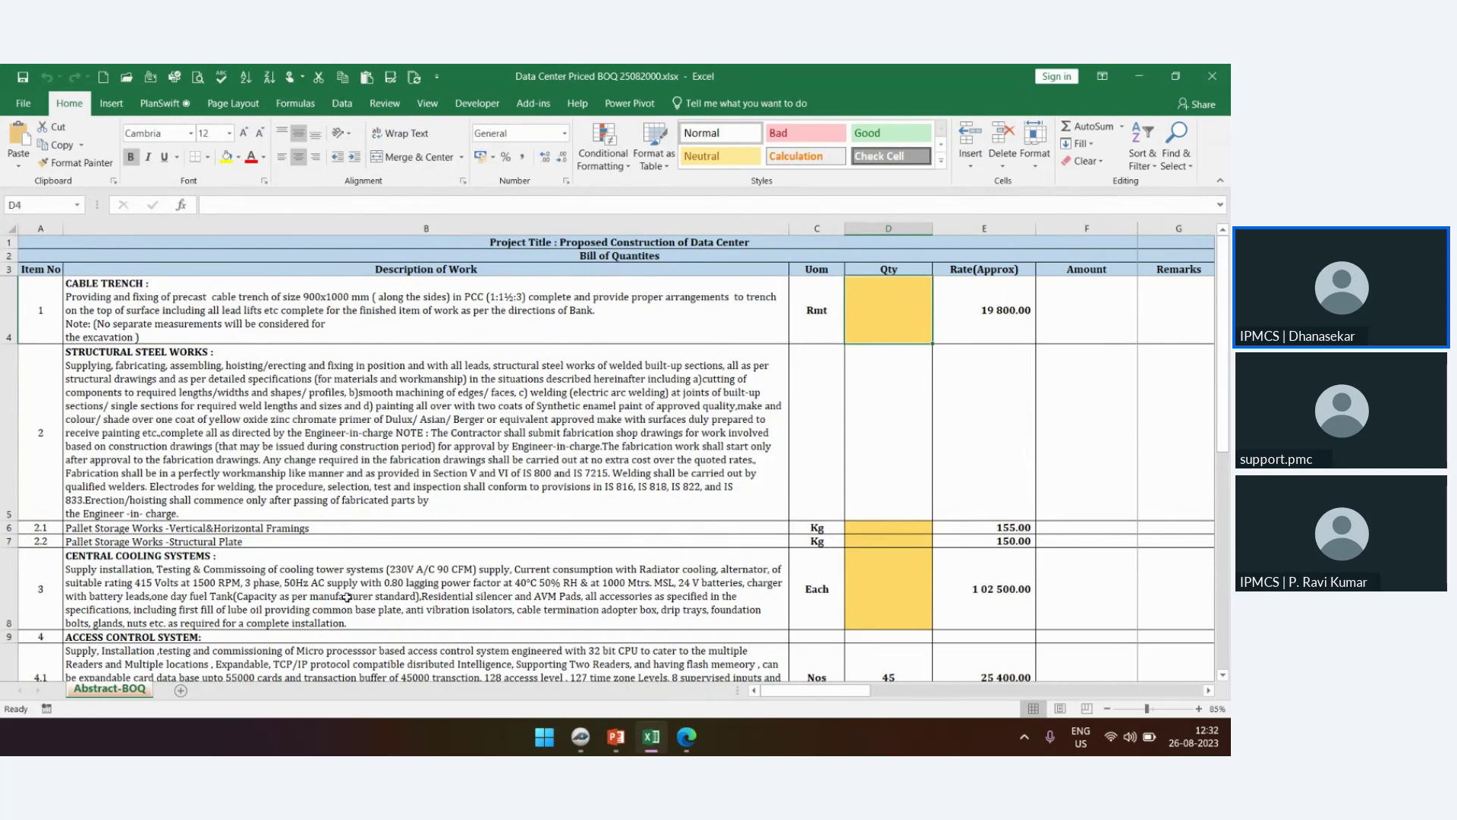
Review the Central Cooling Systems and Wall Paneling Works items in the Excel bill of quantities
click(310, 585)
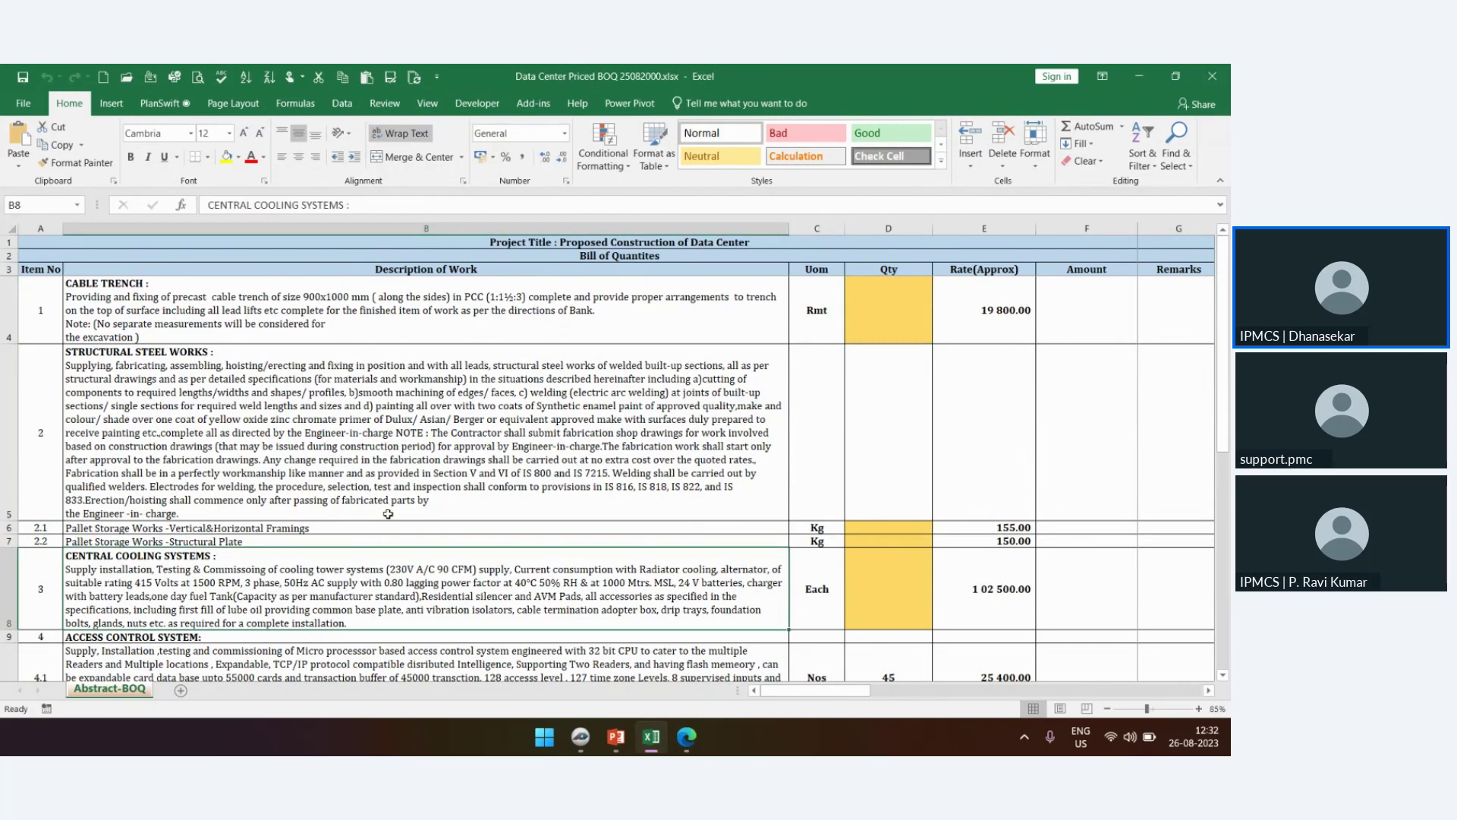
scroll(383, 518, down, 1)
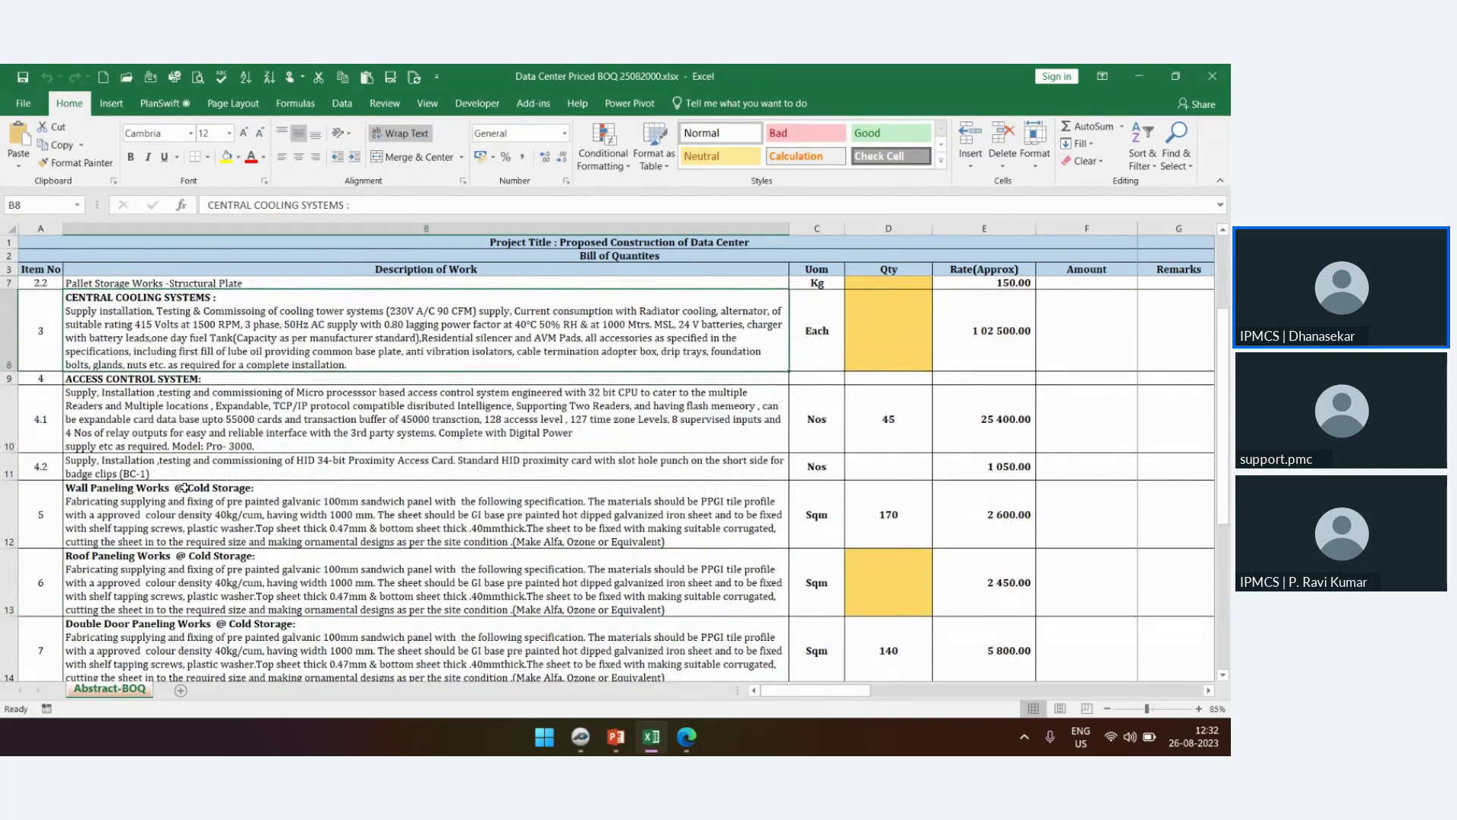
click(186, 492)
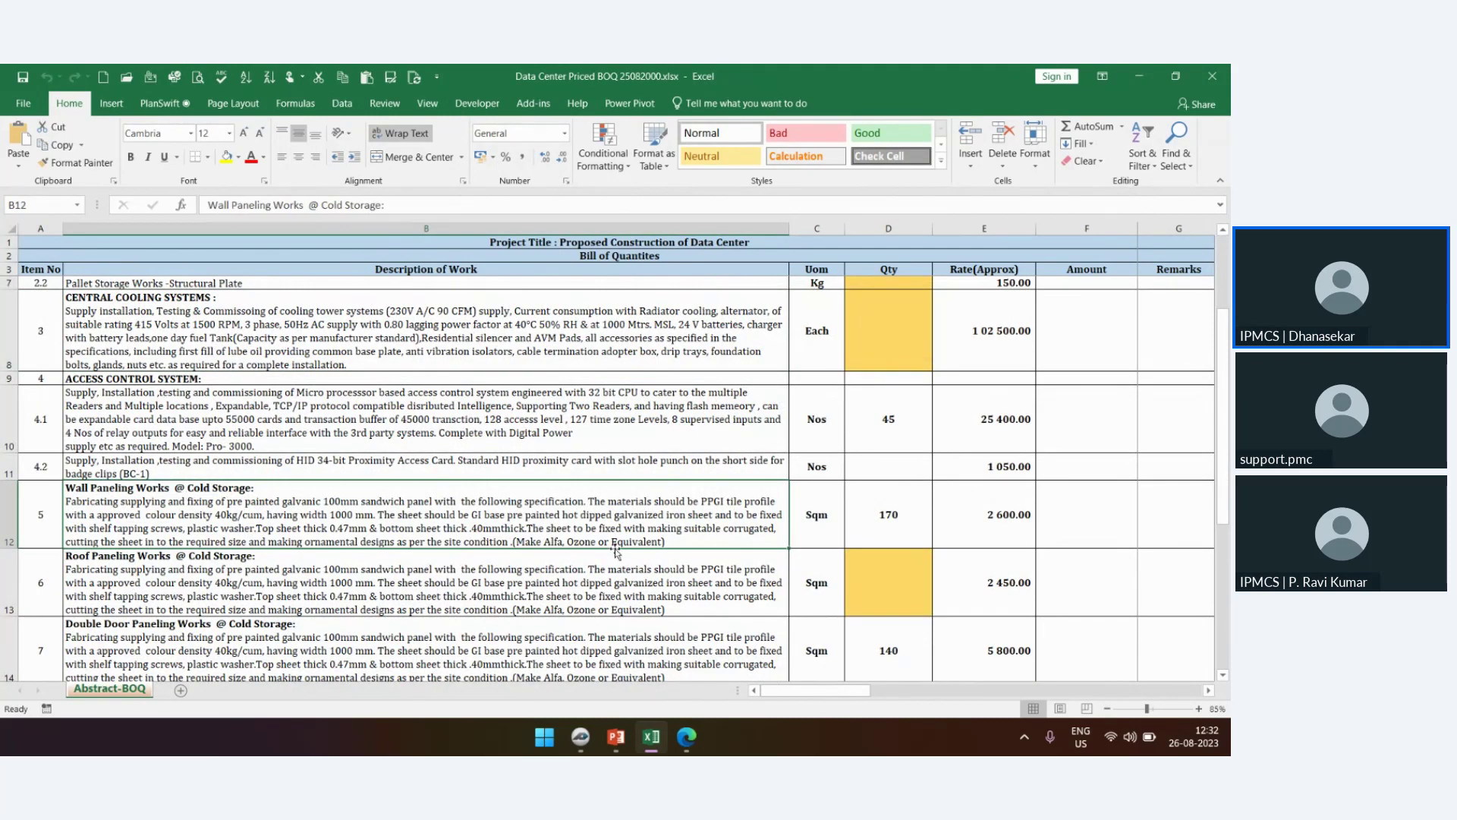
scroll(461, 471, up, 1)
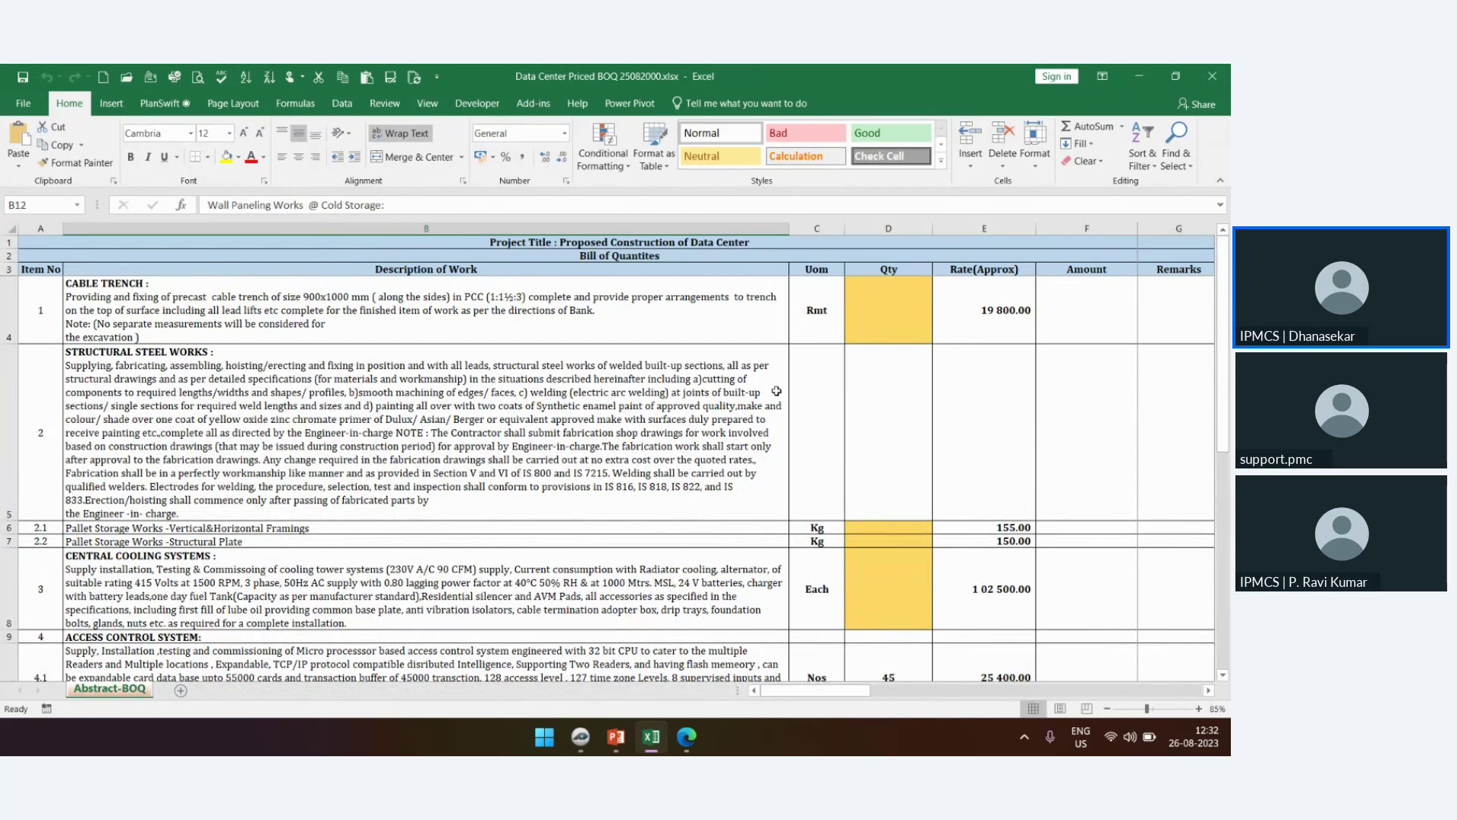
Link the Cable Trench quantity cell D4 to the Qty property of the existing PlanSwift takeoff item Cable Trench (Linear)
click(906, 336)
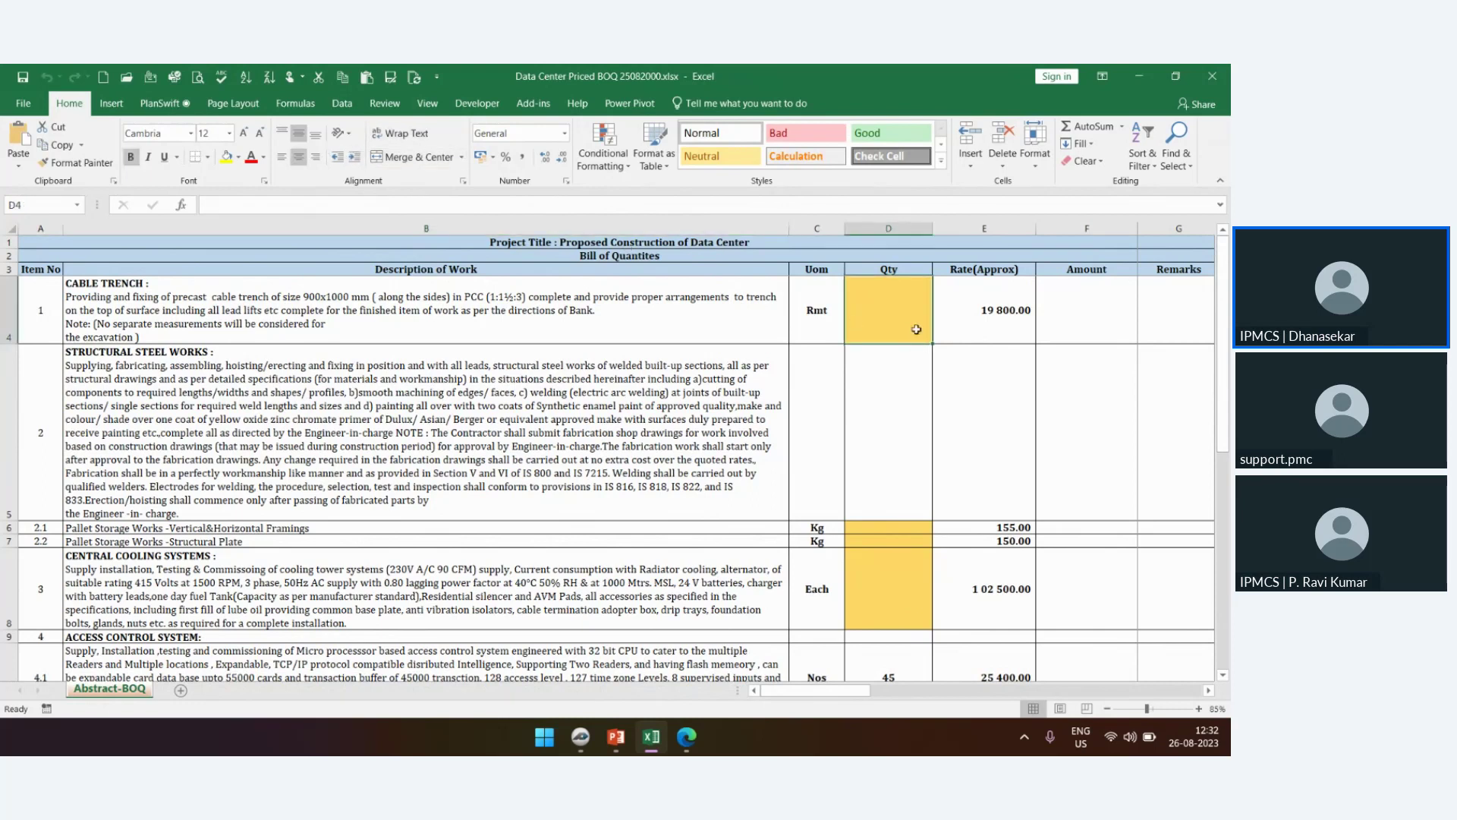
right_click(903, 322)
mouse_move(937, 337)
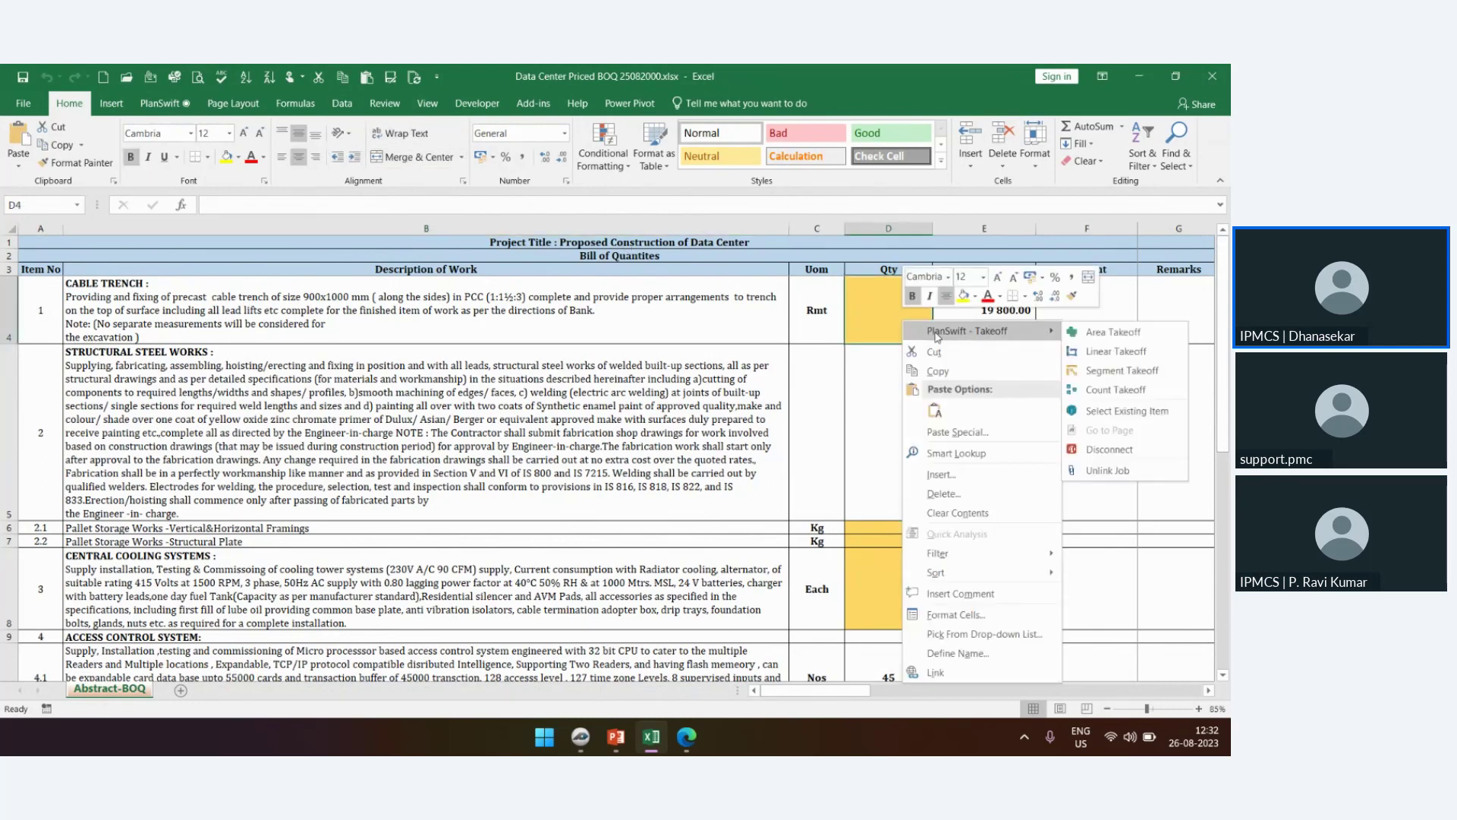
click(1110, 411)
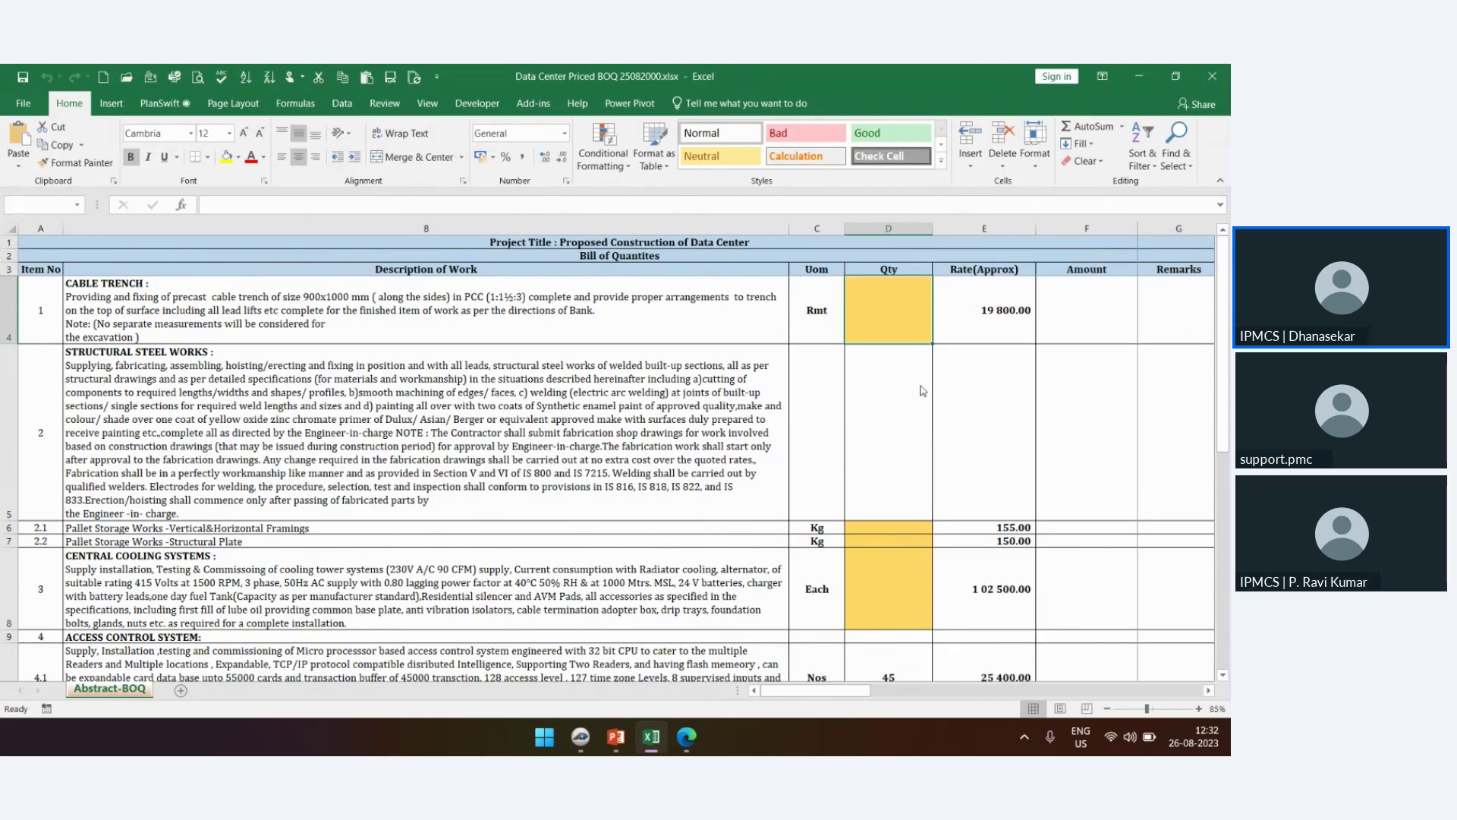
click(167, 100)
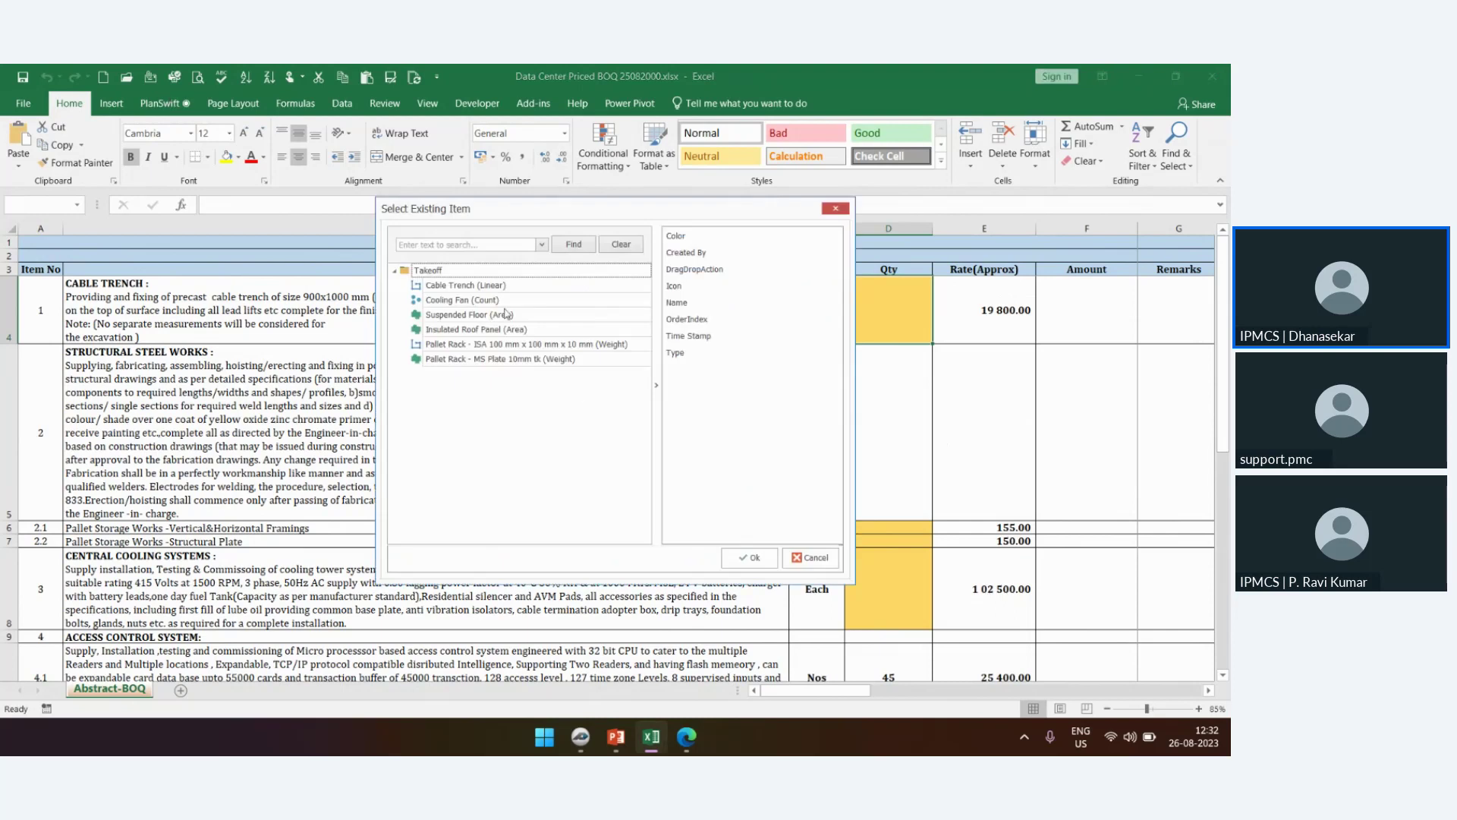
click(469, 286)
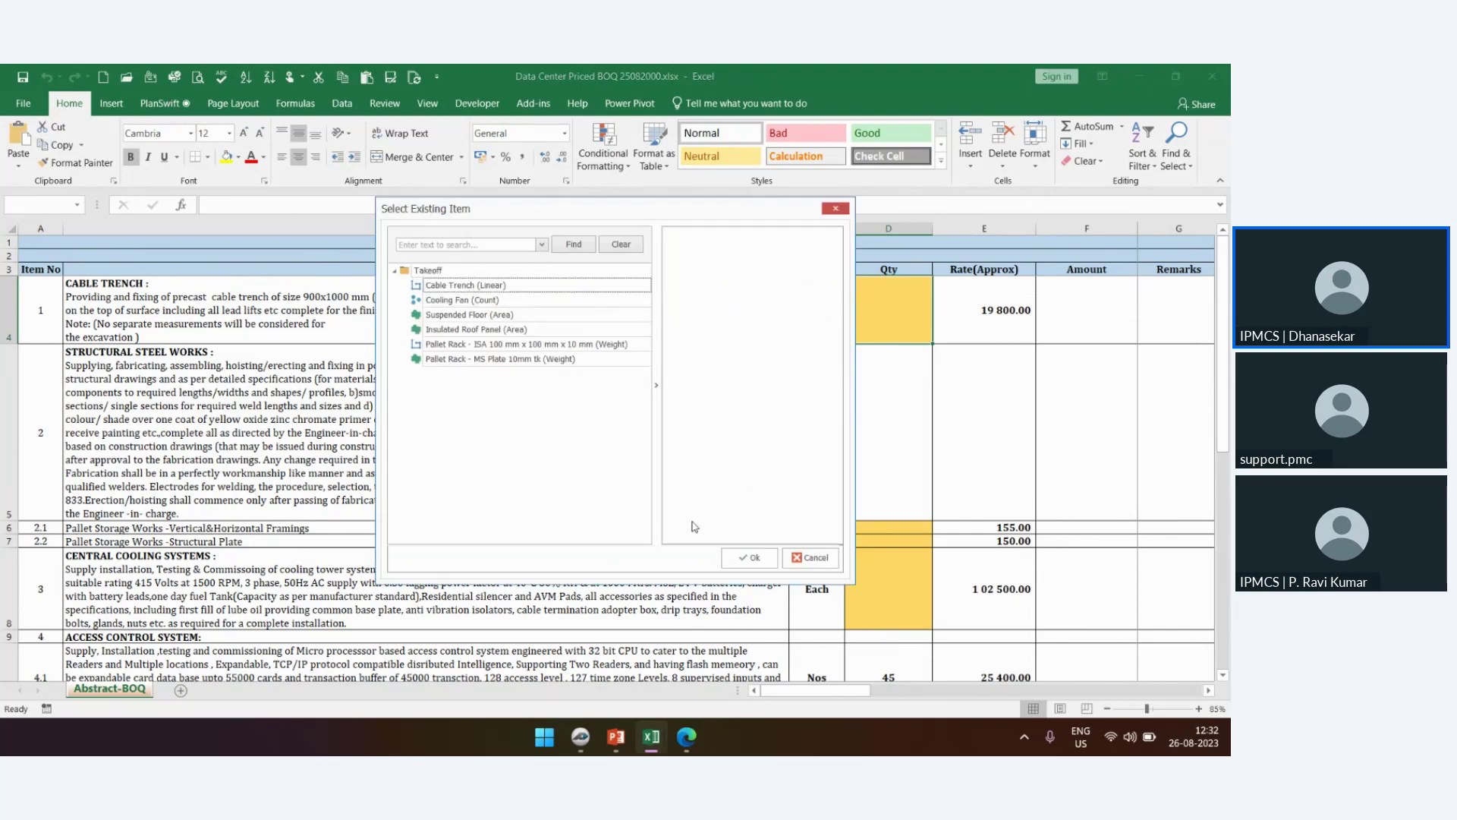
click(532, 291)
click(713, 520)
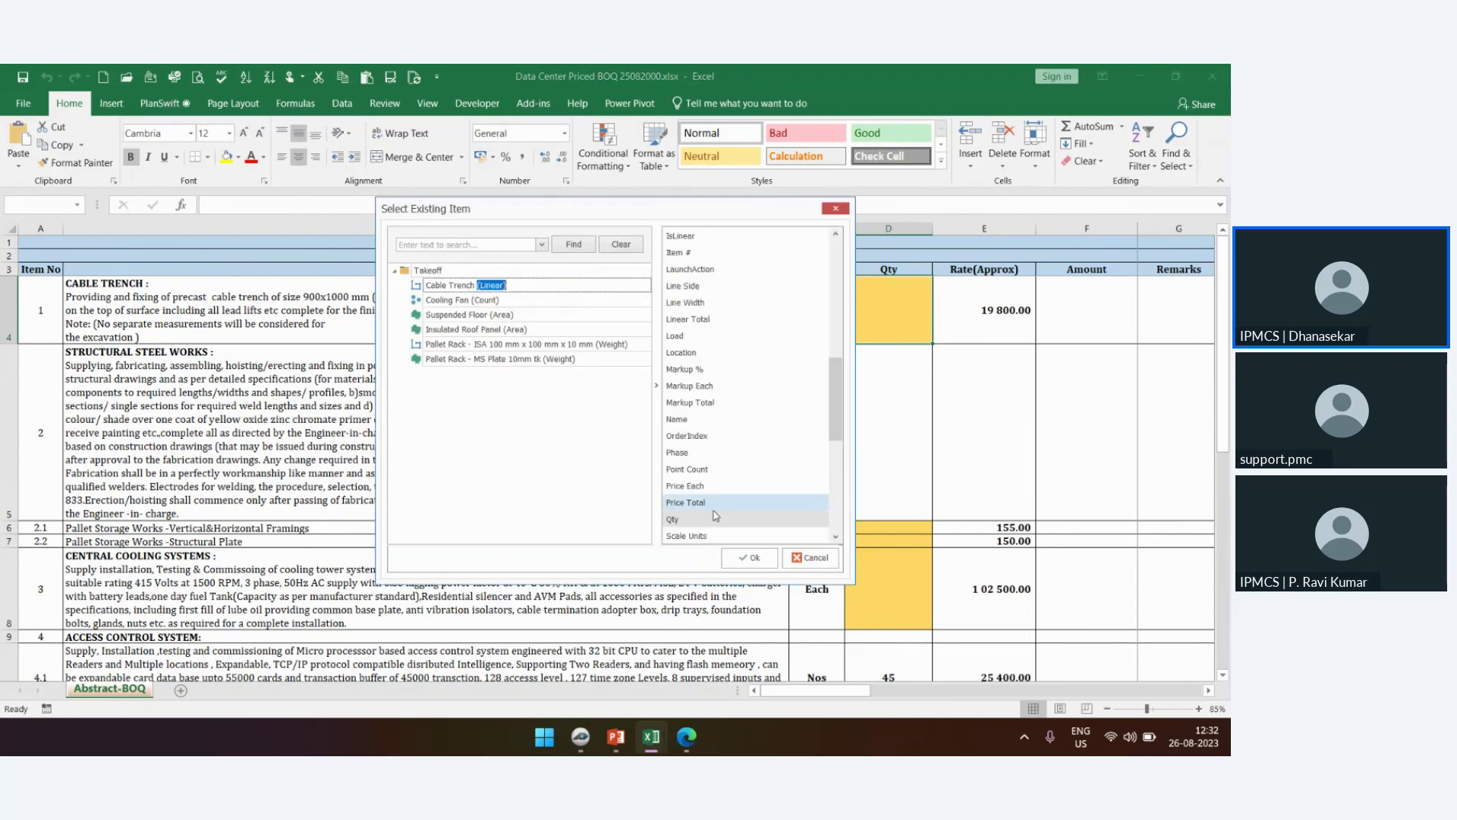
click(741, 556)
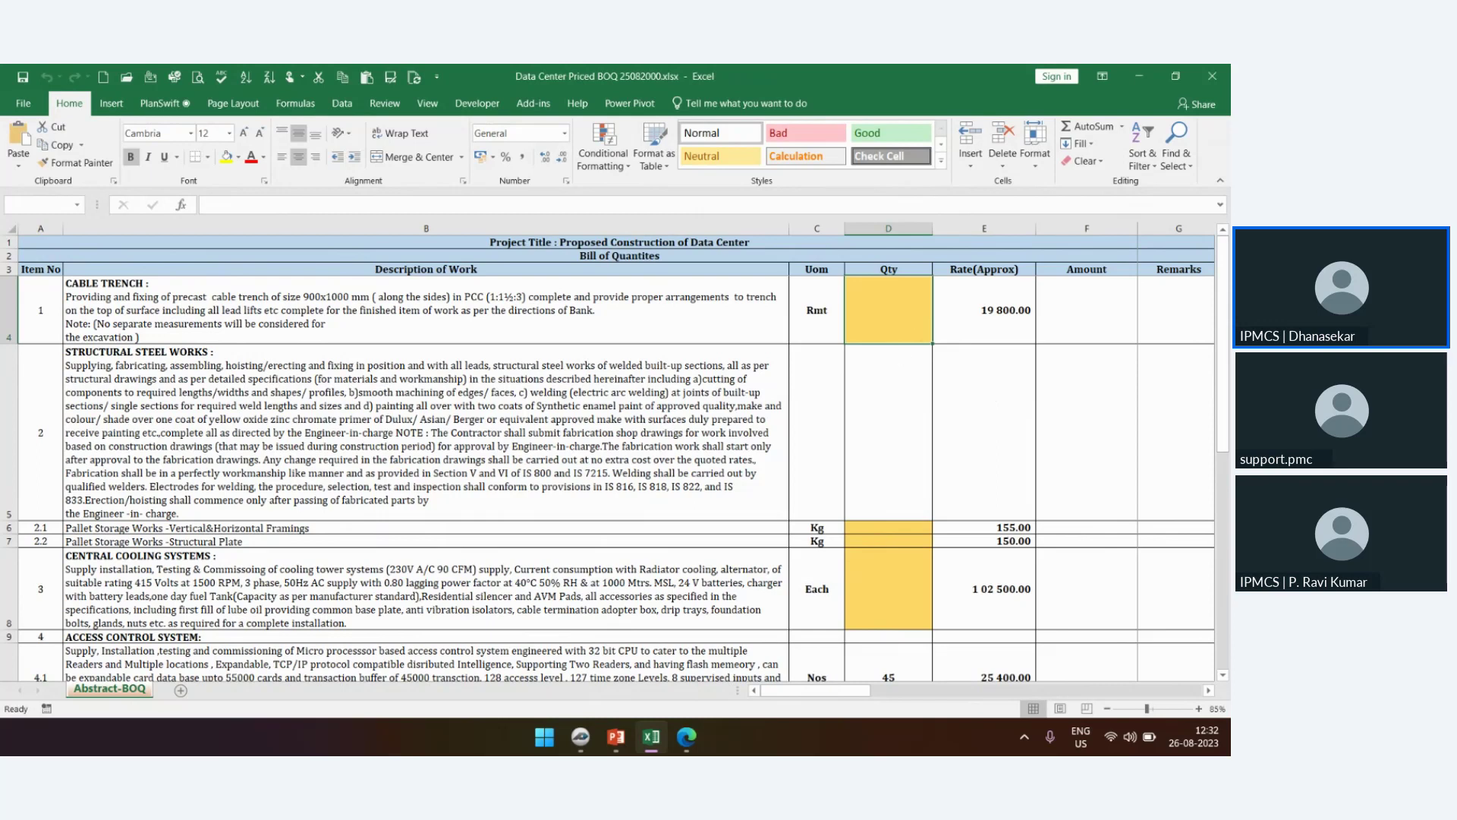
Link the Vertical&Horizontal Framings quantity cell D6 to the Qty property of the existing takeoff Pallet Rack - ISA 100 mm x 100 mm x 10 mm (Weight)
click(583, 744)
click(655, 737)
right_click(882, 524)
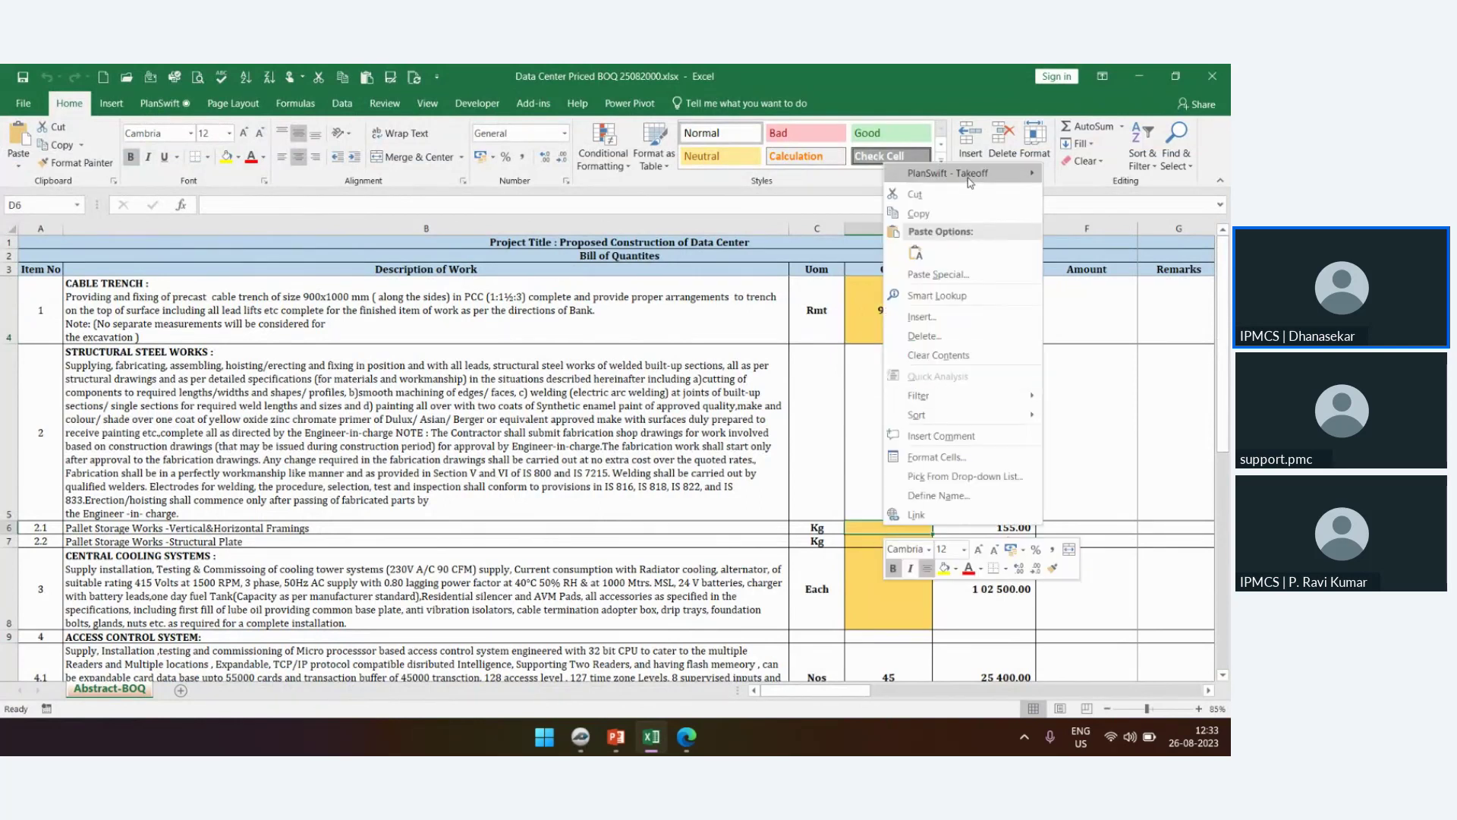
mouse_move(971, 173)
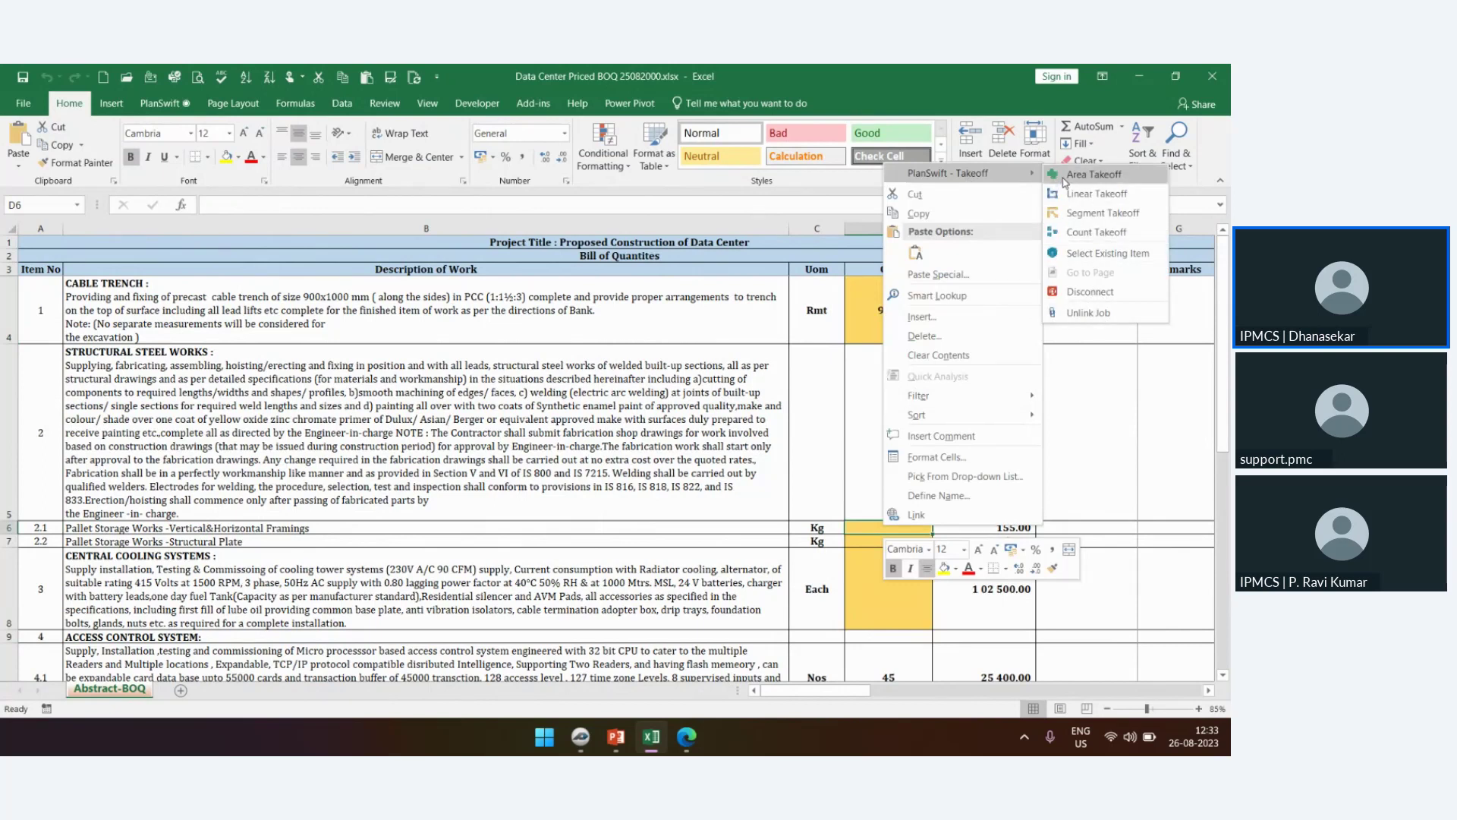
click(1107, 252)
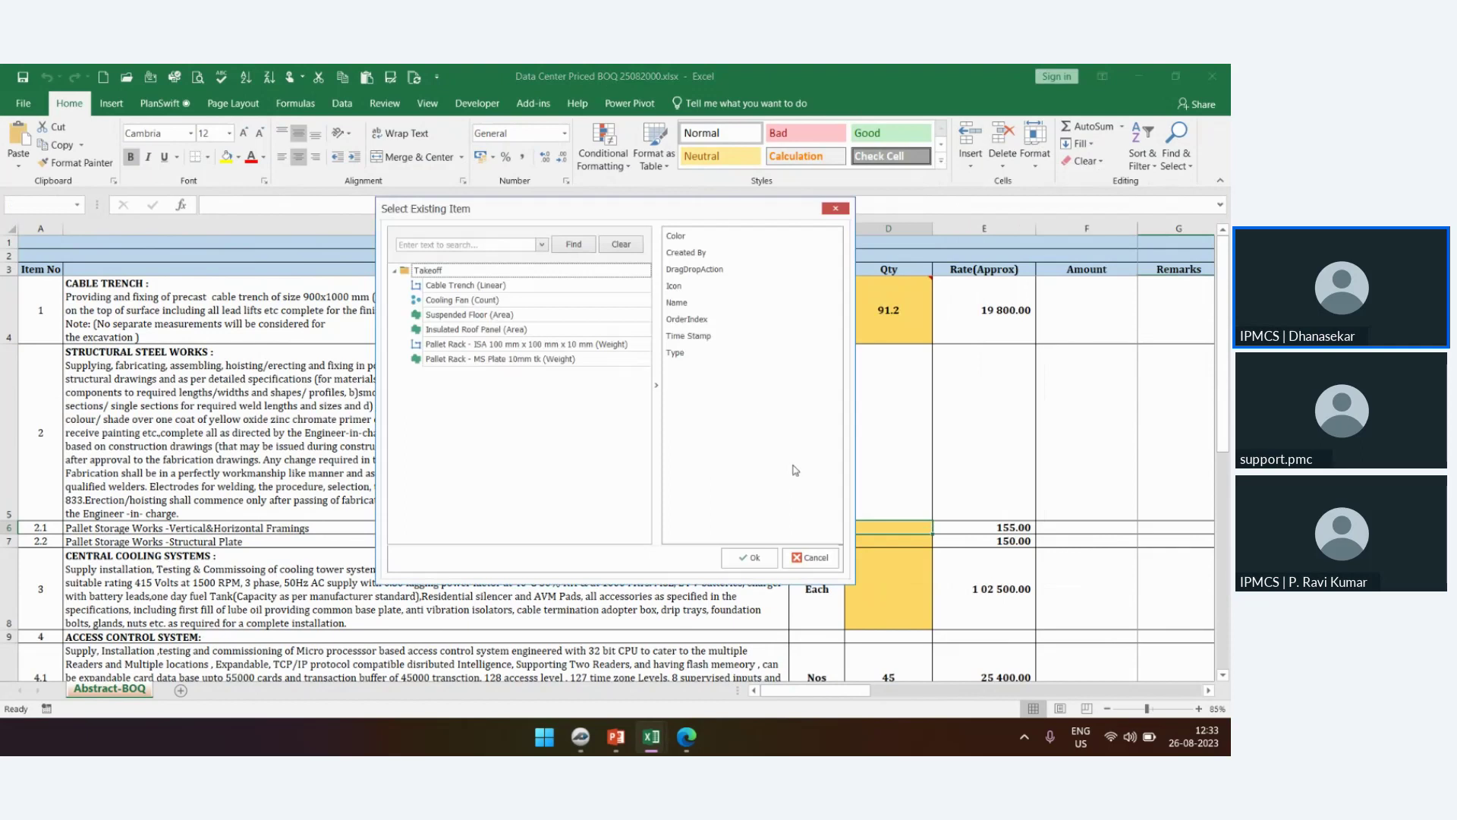
click(505, 344)
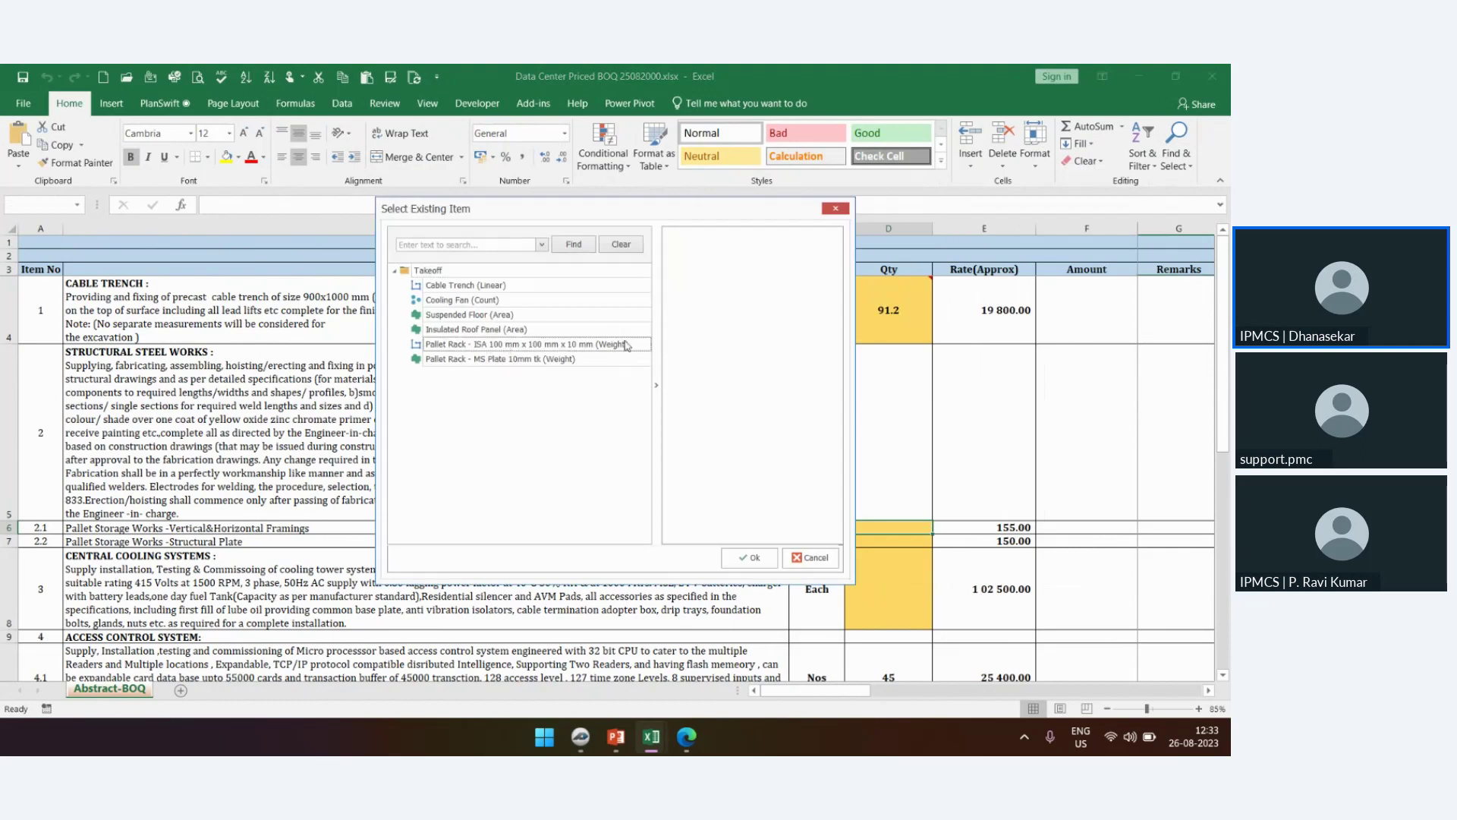
click(683, 519)
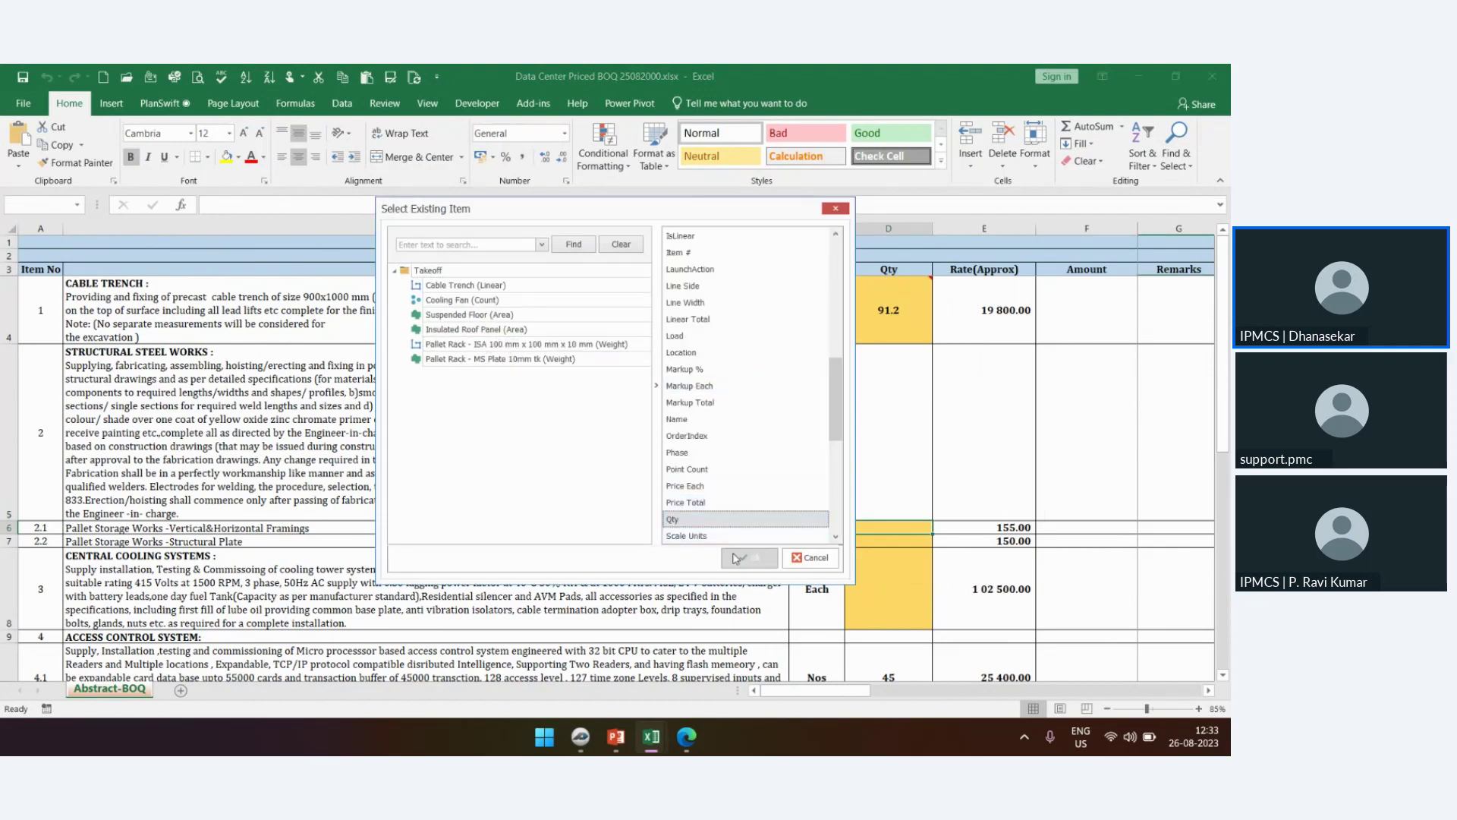
click(735, 558)
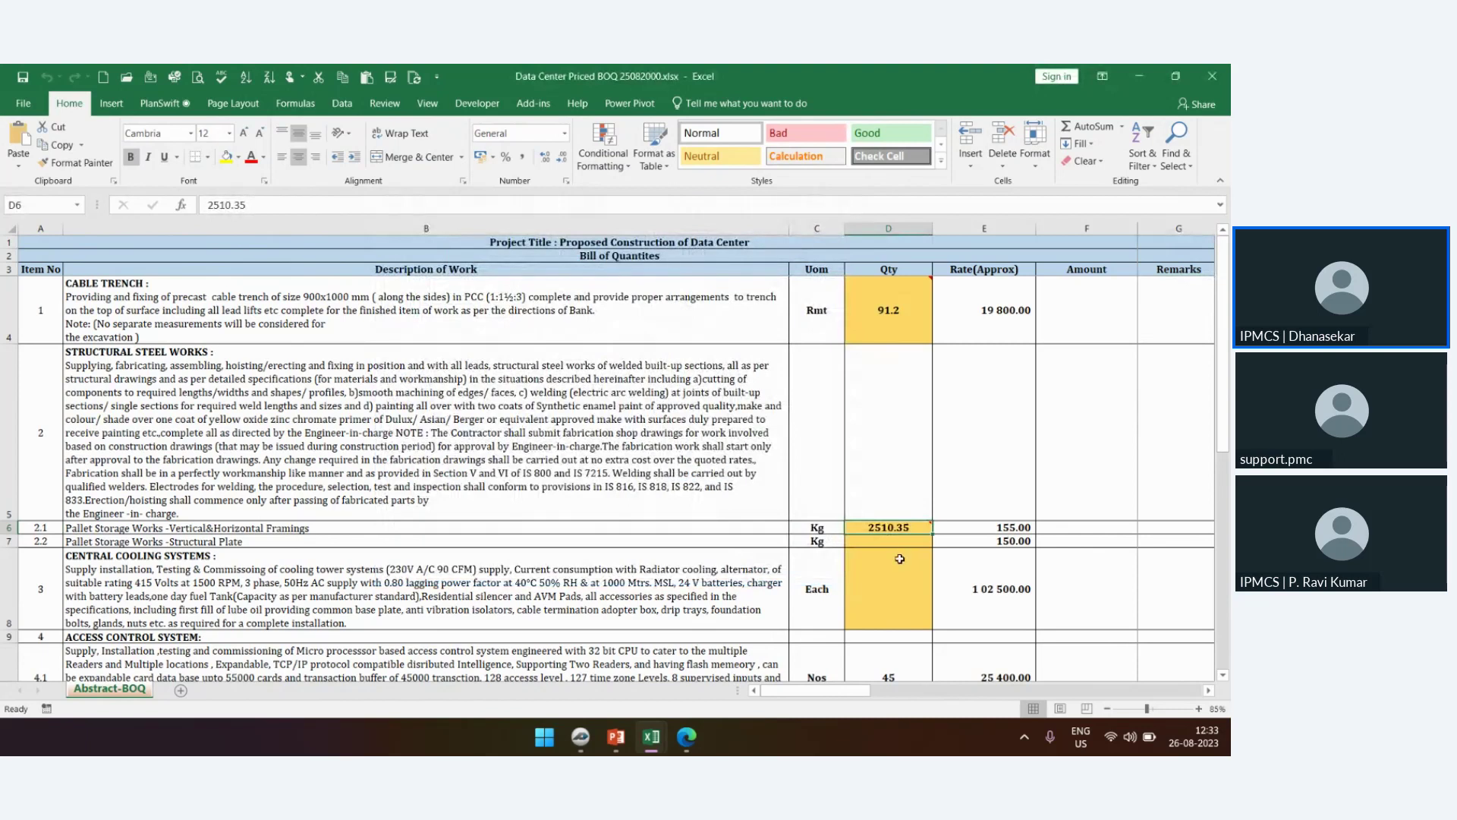
Calculate the Cable Trench amount in F4 with the formula =D4*E4 and fill it down the Amount column for the remaining BOQ items
click(1083, 296)
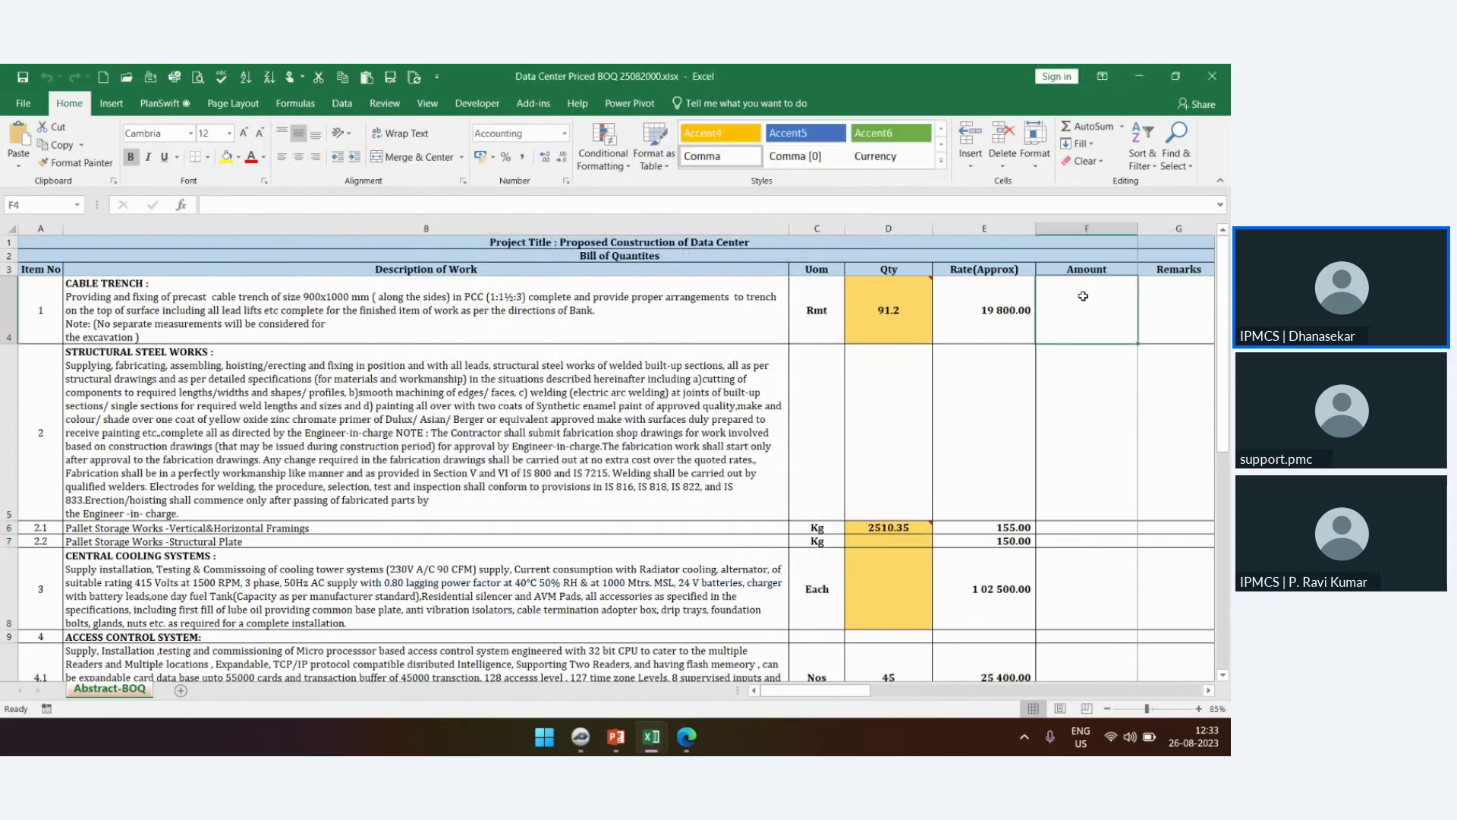
text(=)
click(890, 311)
text(*)
click(971, 338)
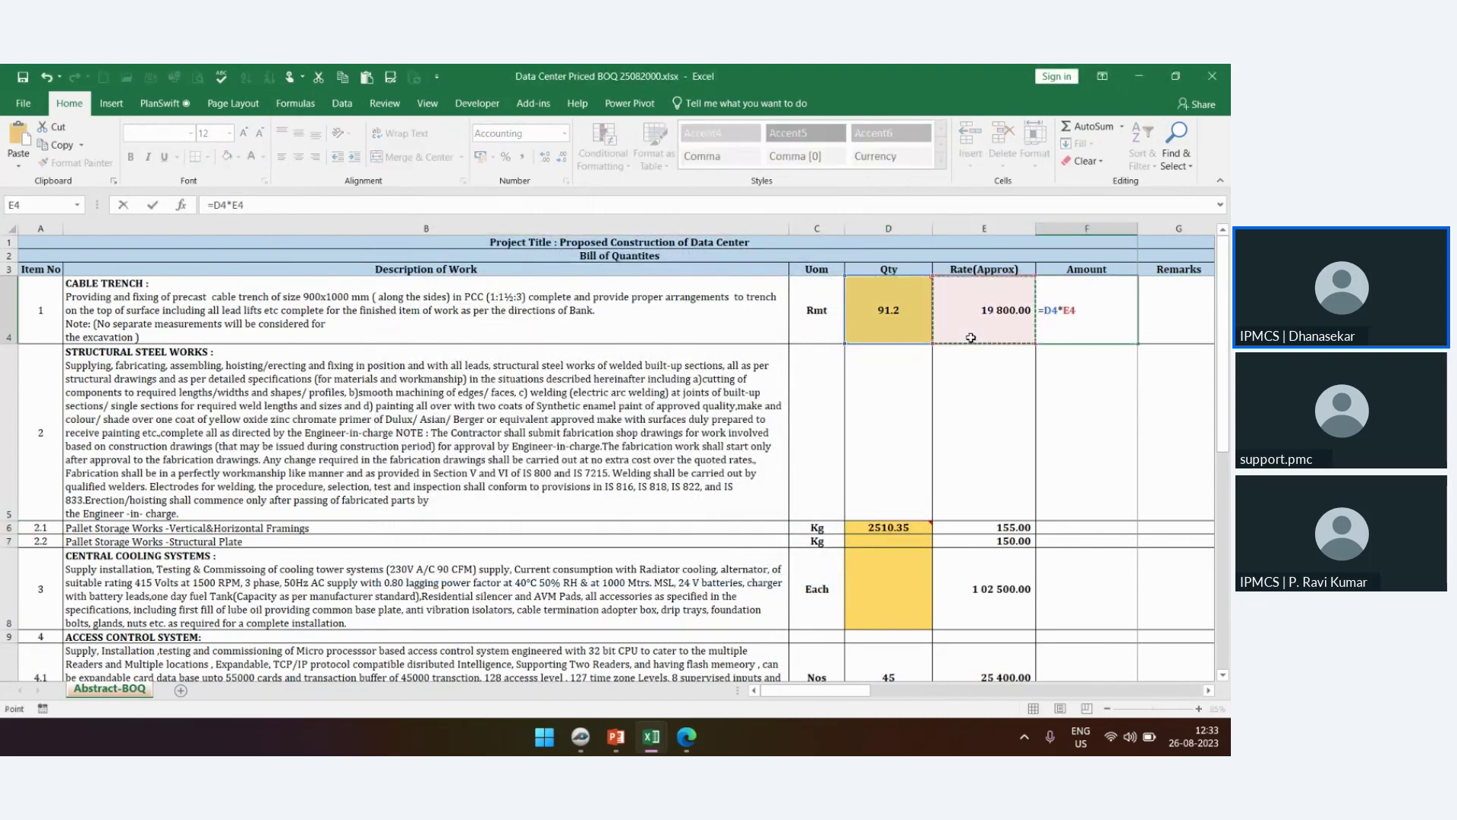
key(ctrl+Return)
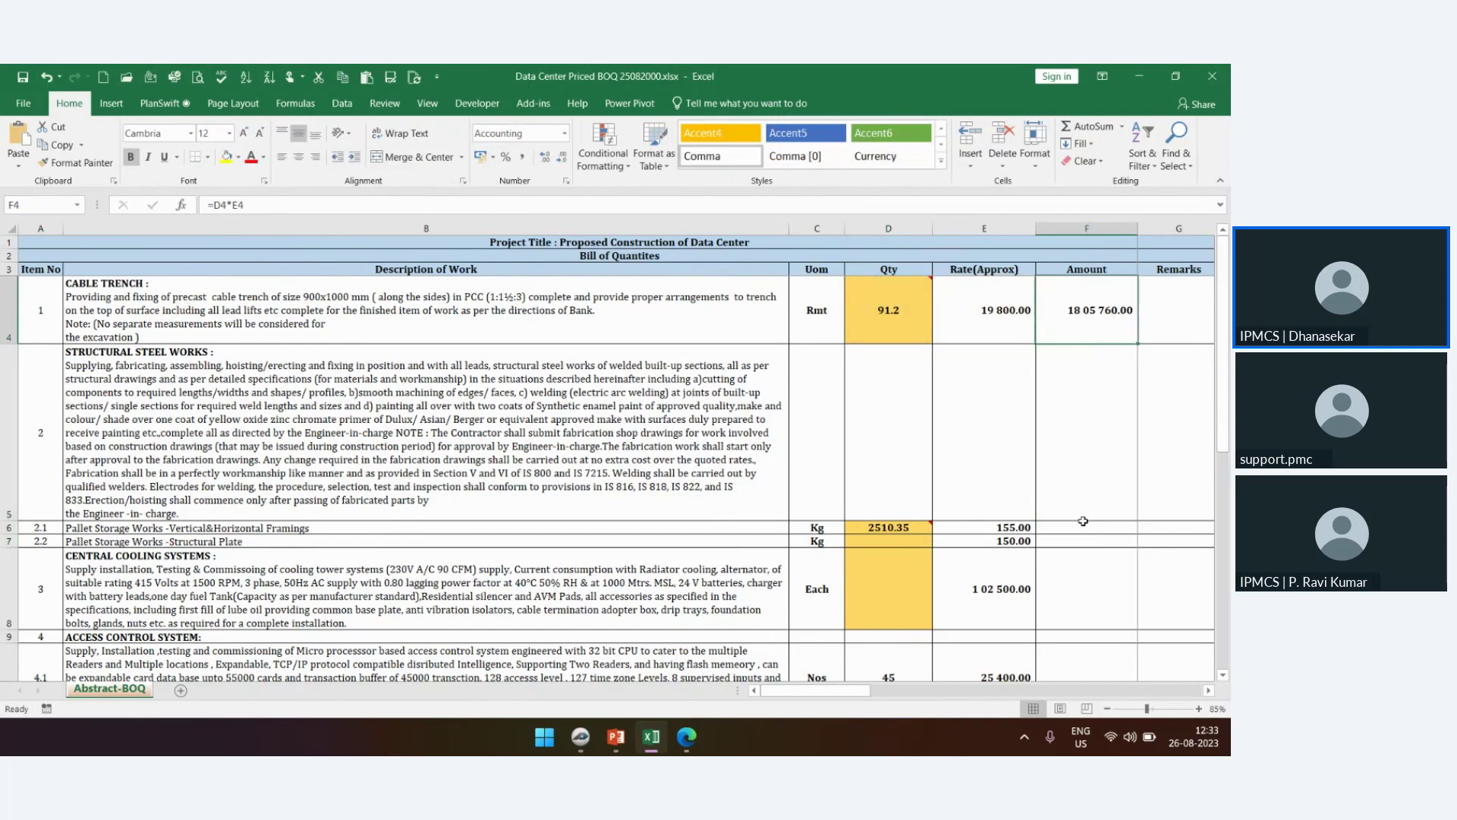
drag(1137, 343, 1094, 619)
scroll(919, 569, up, 3)
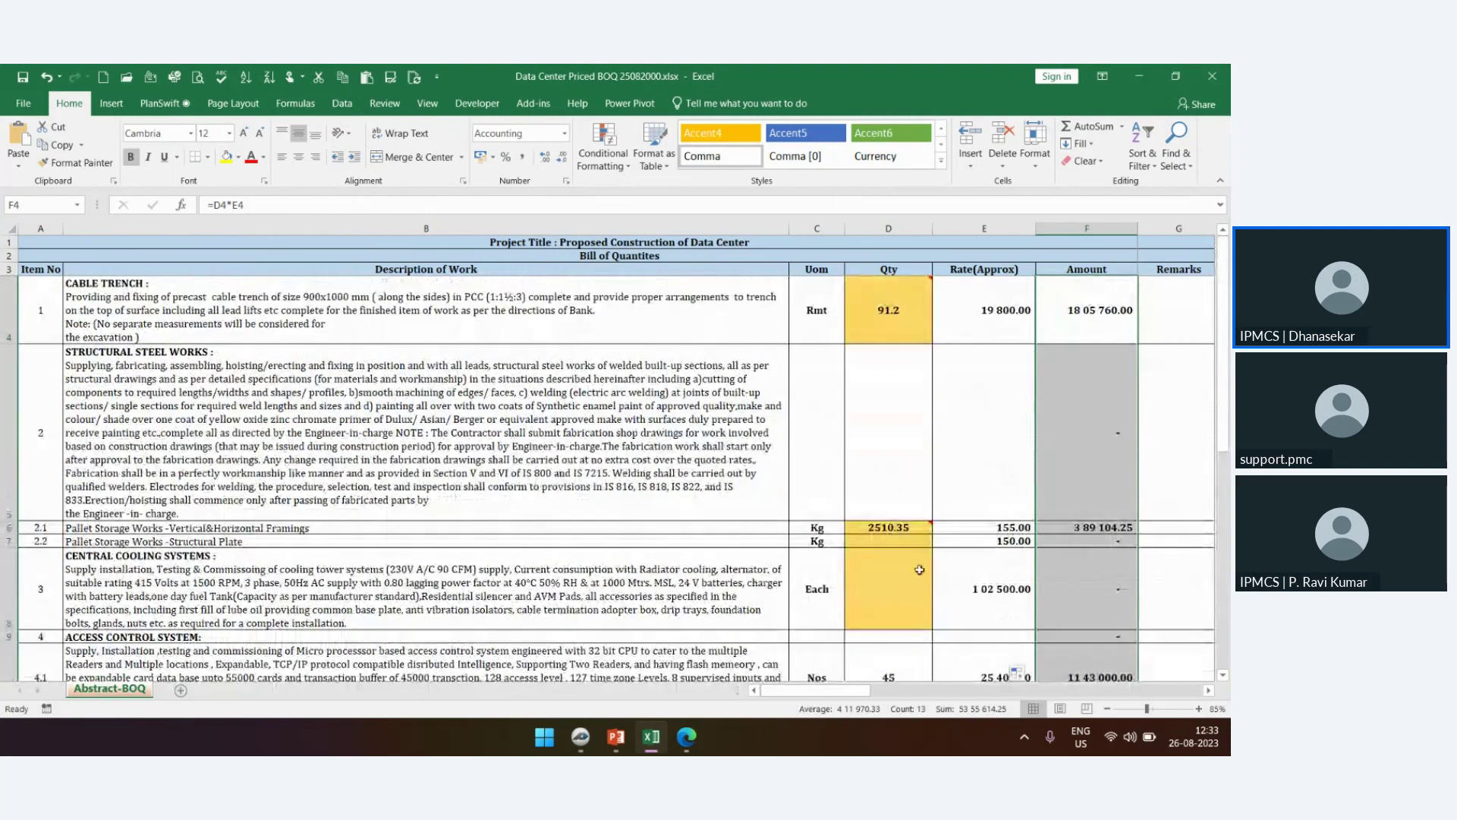
Link the Pallet Storage Works - Structural Plate quantity cell D7 to the existing takeoff item Pallet Rack - MS Plate 10mm tk (Weight)
click(893, 541)
right_click(892, 541)
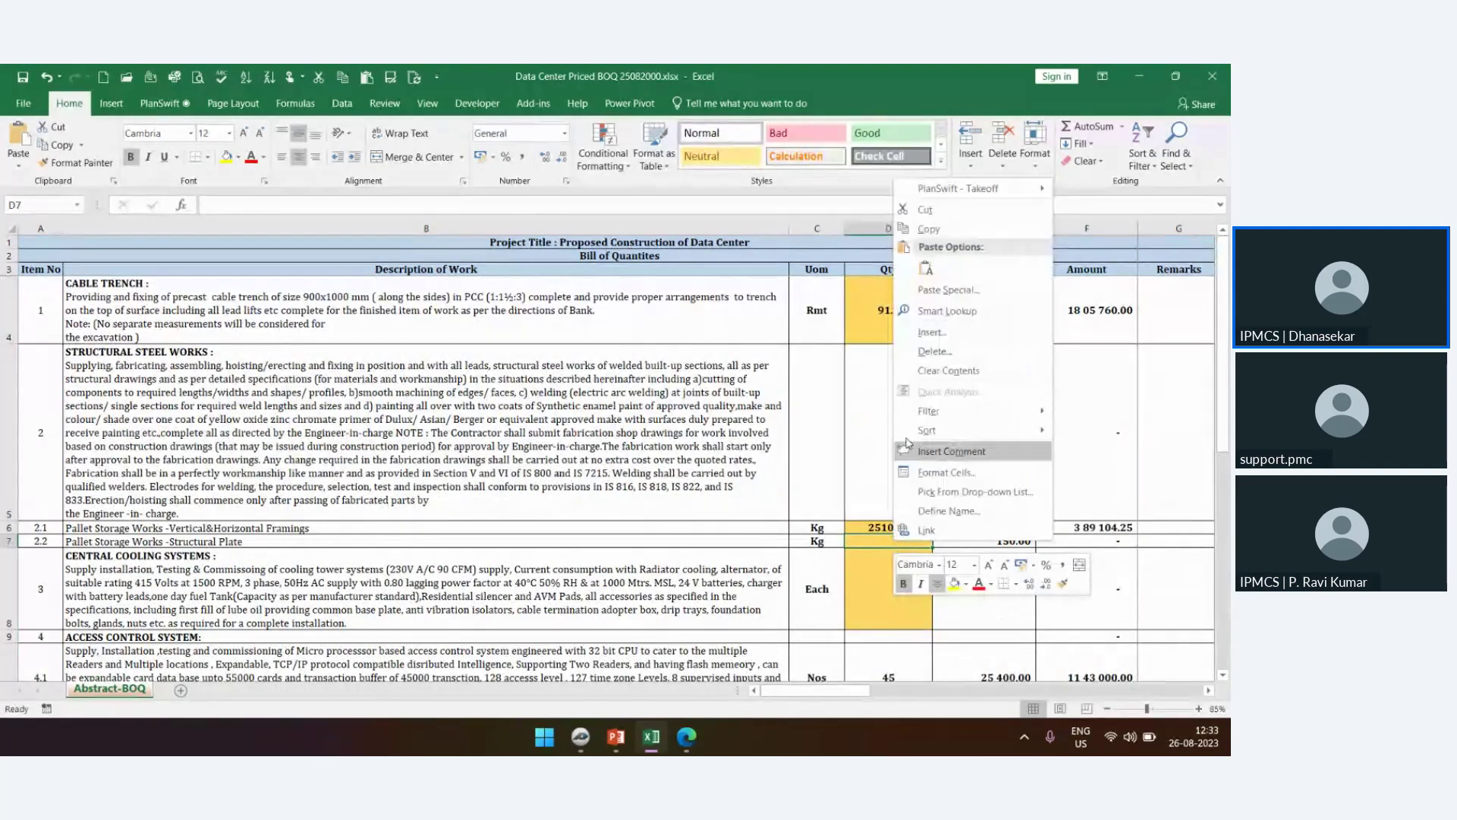
mouse_move(966, 193)
click(1106, 274)
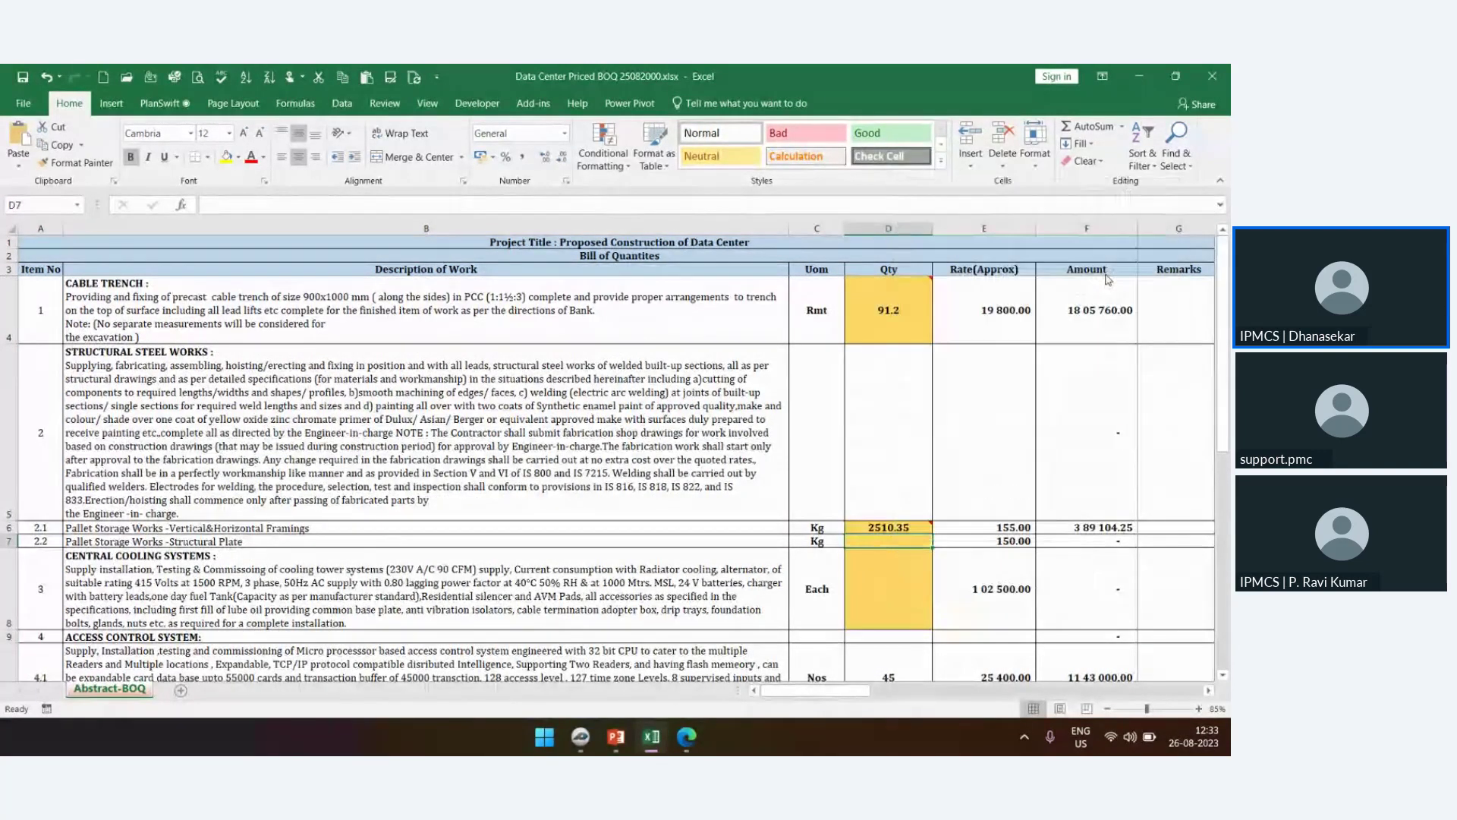
click(486, 359)
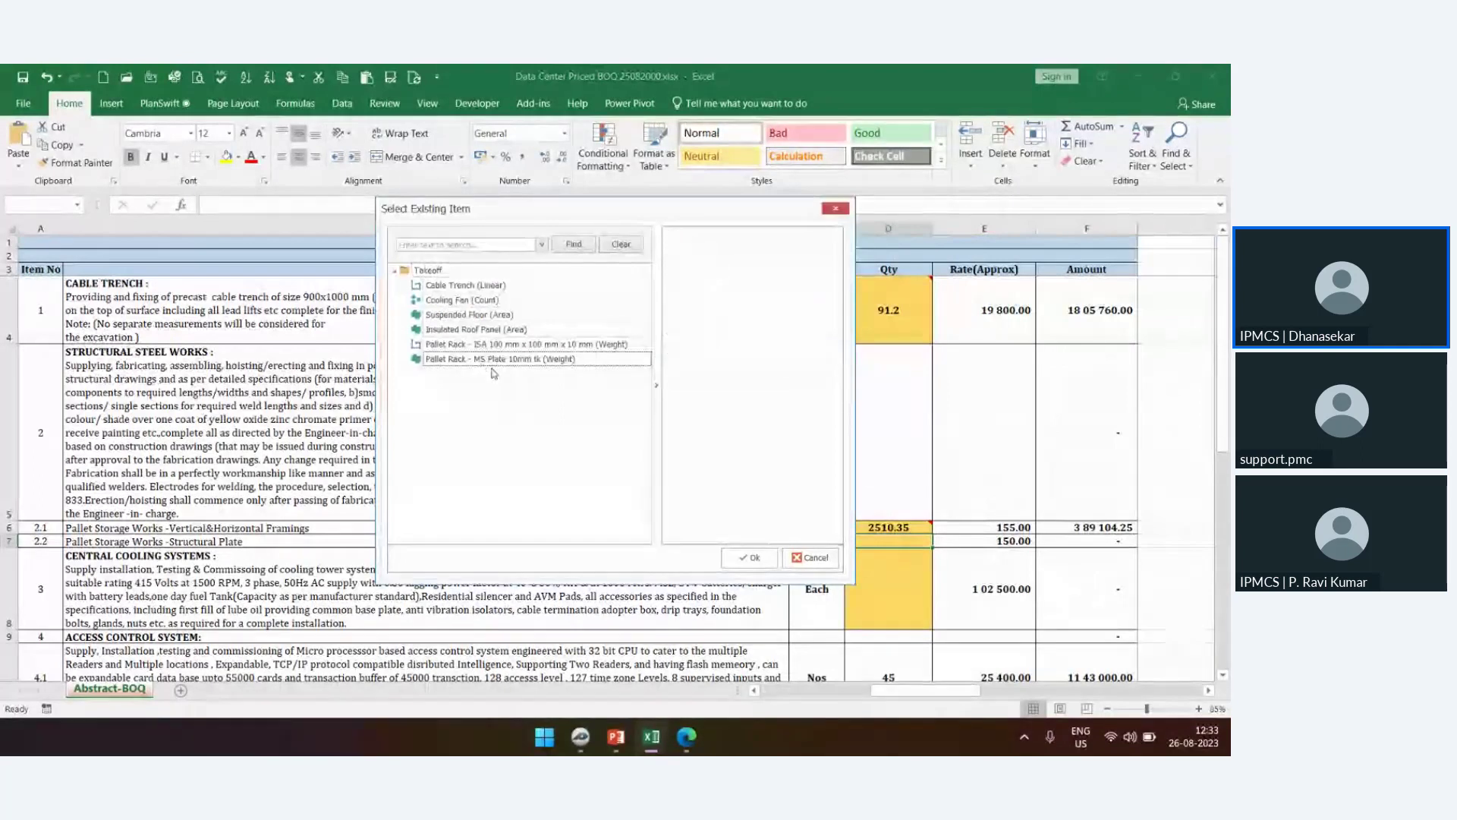
click(748, 558)
Link the Central Cooling Systems quantity cell D8 to the Qty property of the existing takeoff item Cooling Fan (Count)
click(880, 562)
right_click(881, 566)
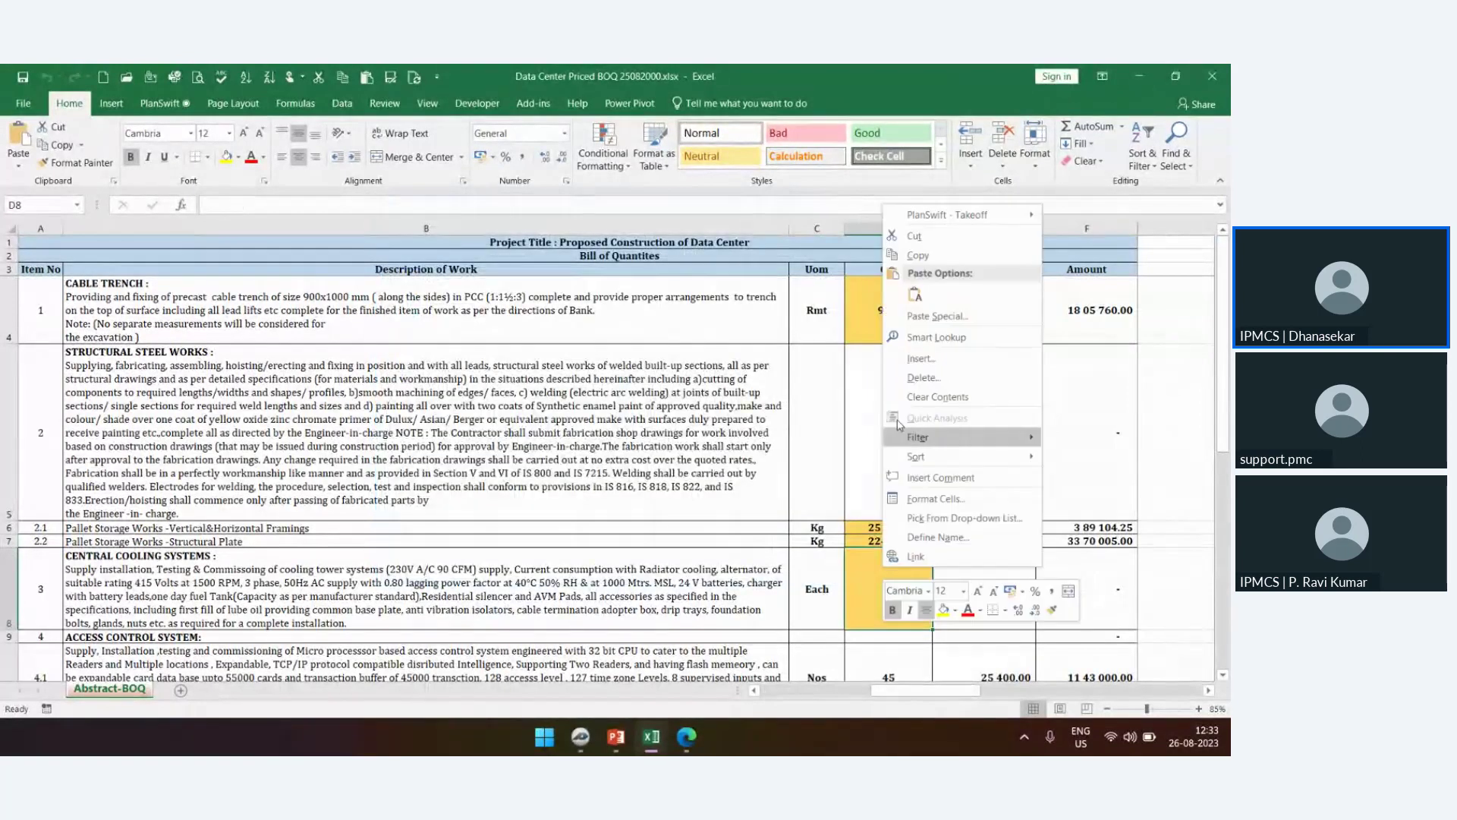
mouse_move(961, 215)
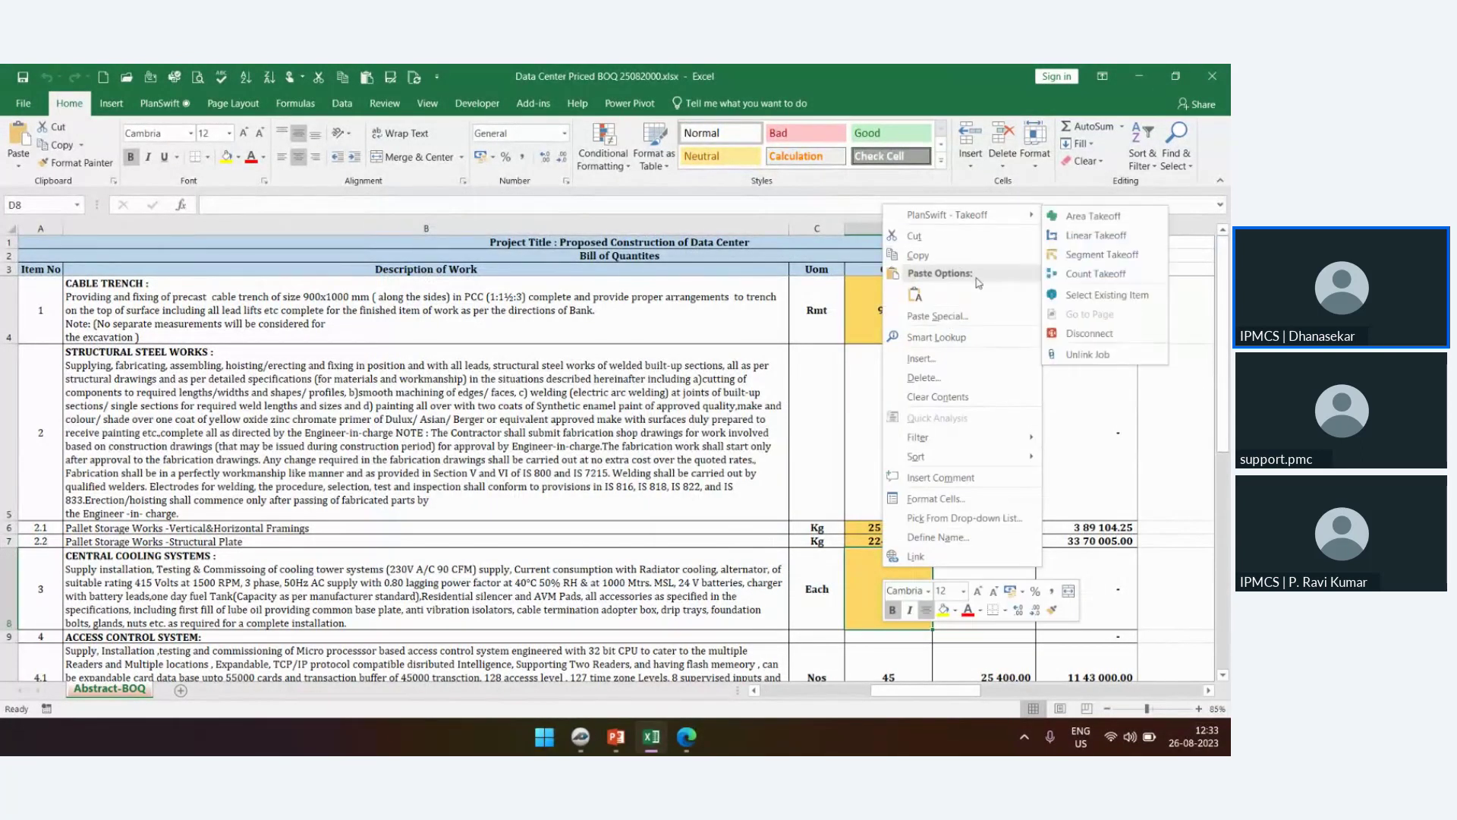
click(1074, 294)
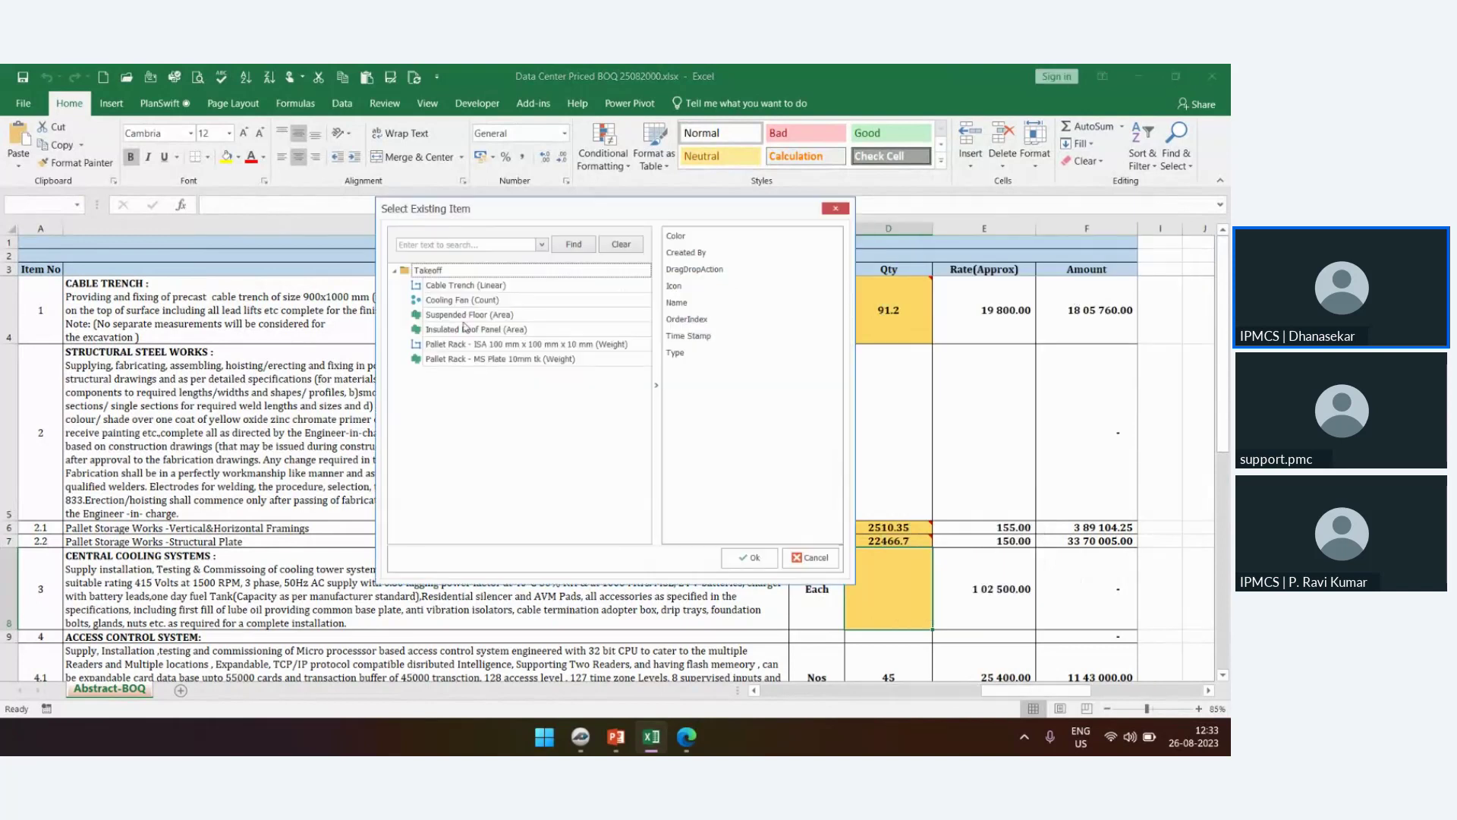
click(470, 300)
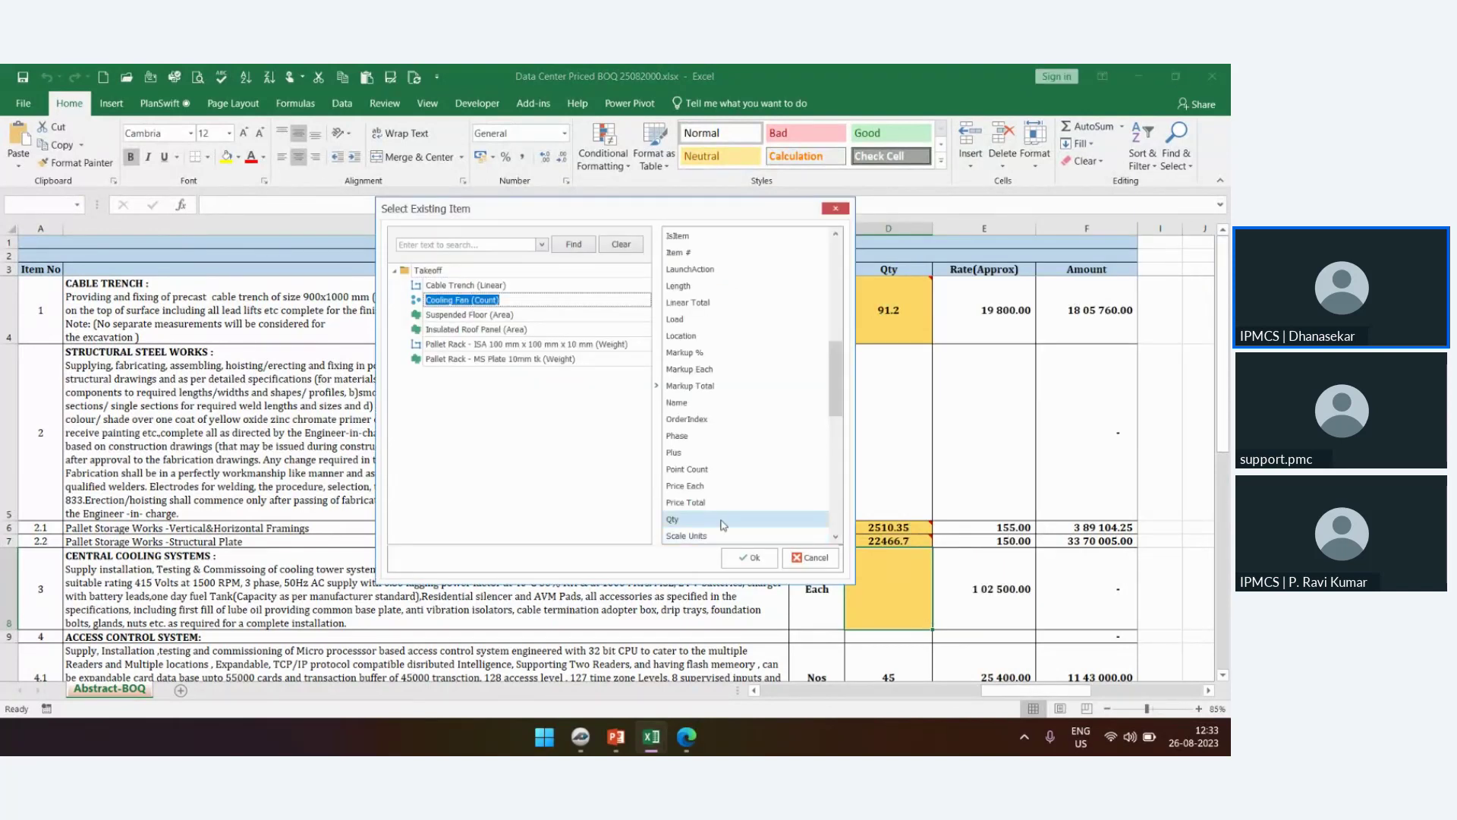
click(723, 522)
click(750, 557)
click(950, 582)
Link the Roof Paneling Works quantity cell D13 to the existing takeoff item Insulated Roof Panel (Area)
scroll(950, 581, down, 1)
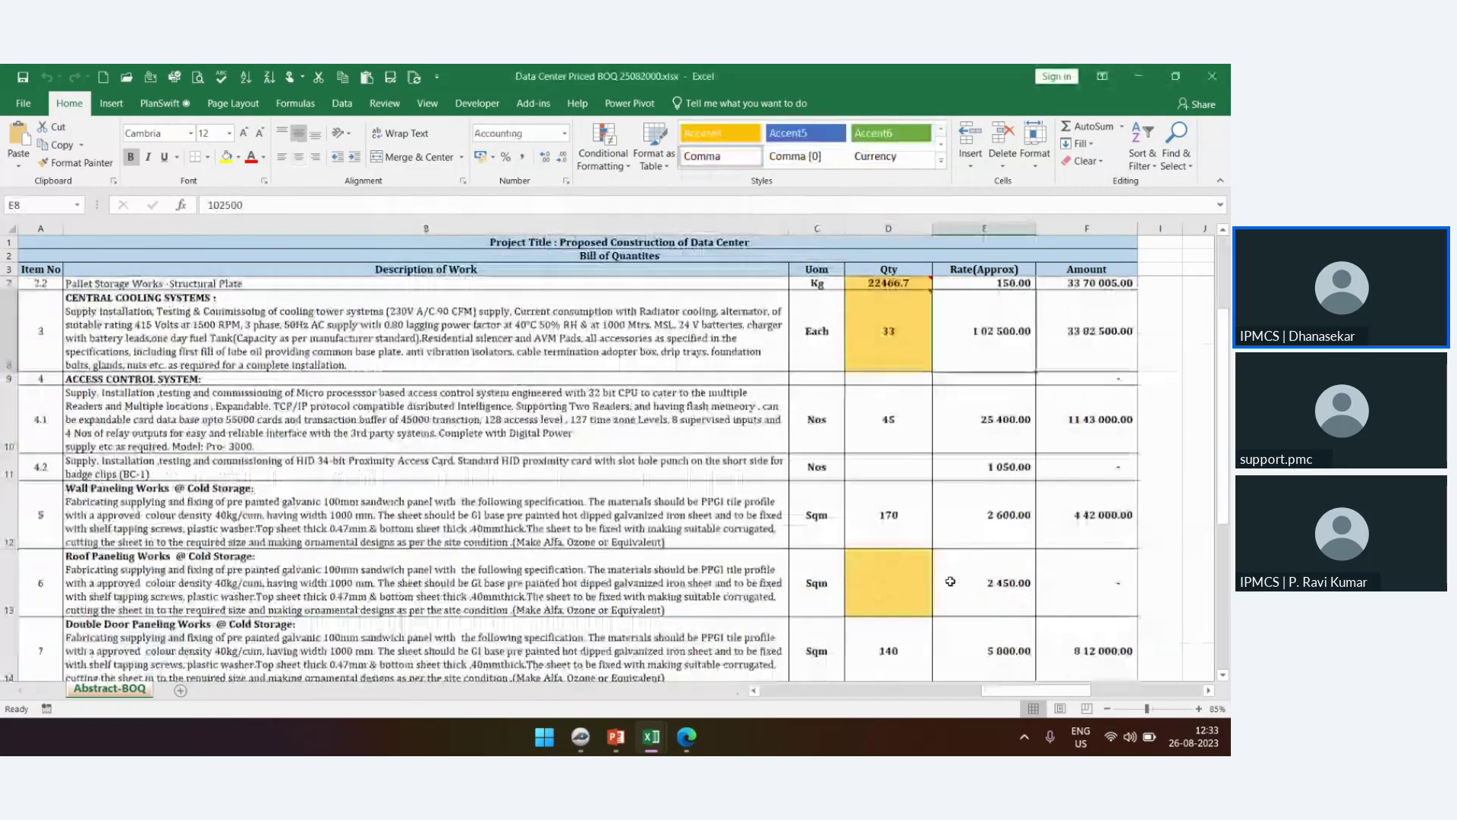
click(893, 580)
right_click(893, 580)
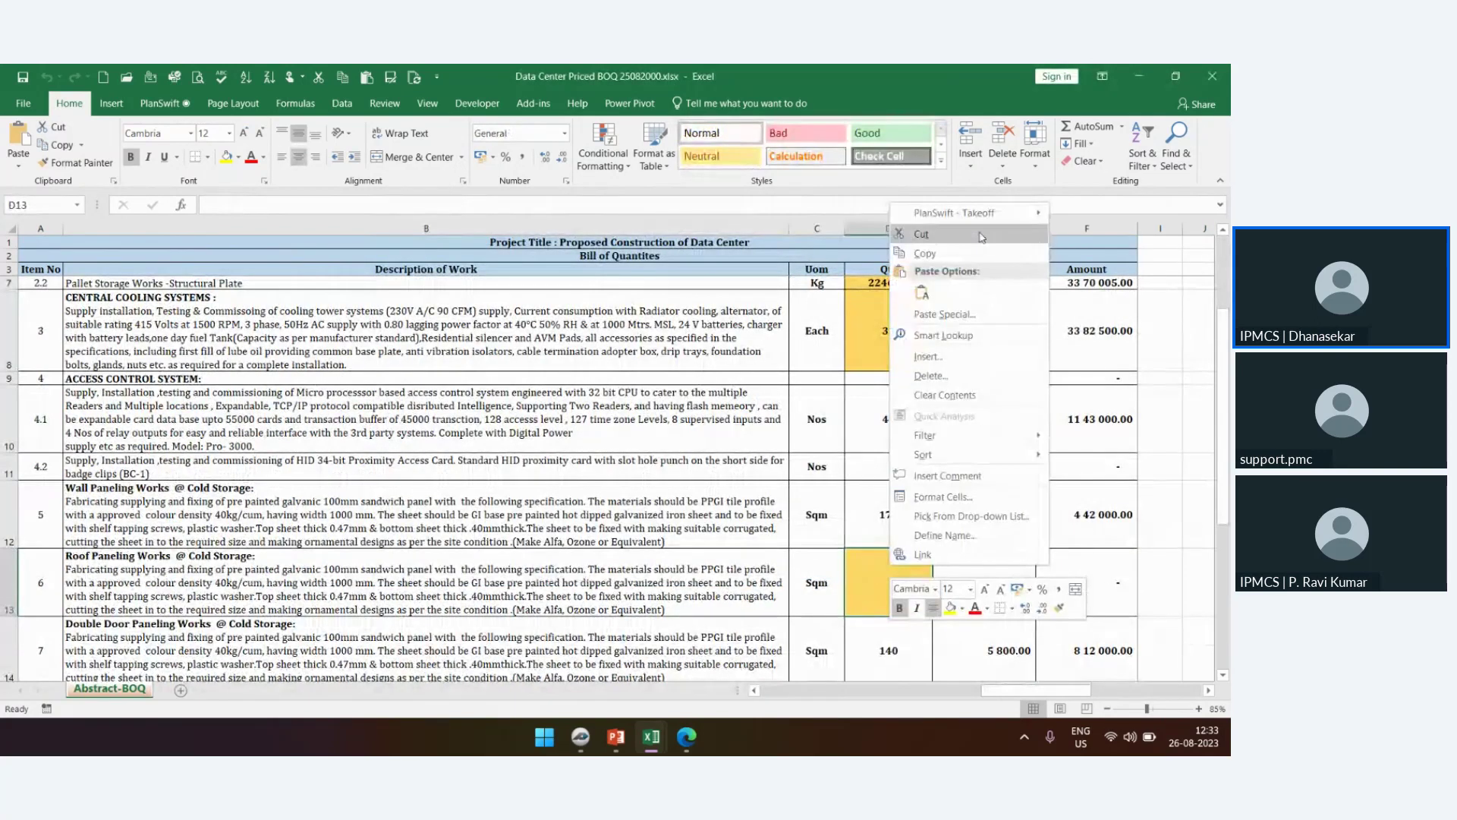
mouse_move(956, 213)
click(1104, 302)
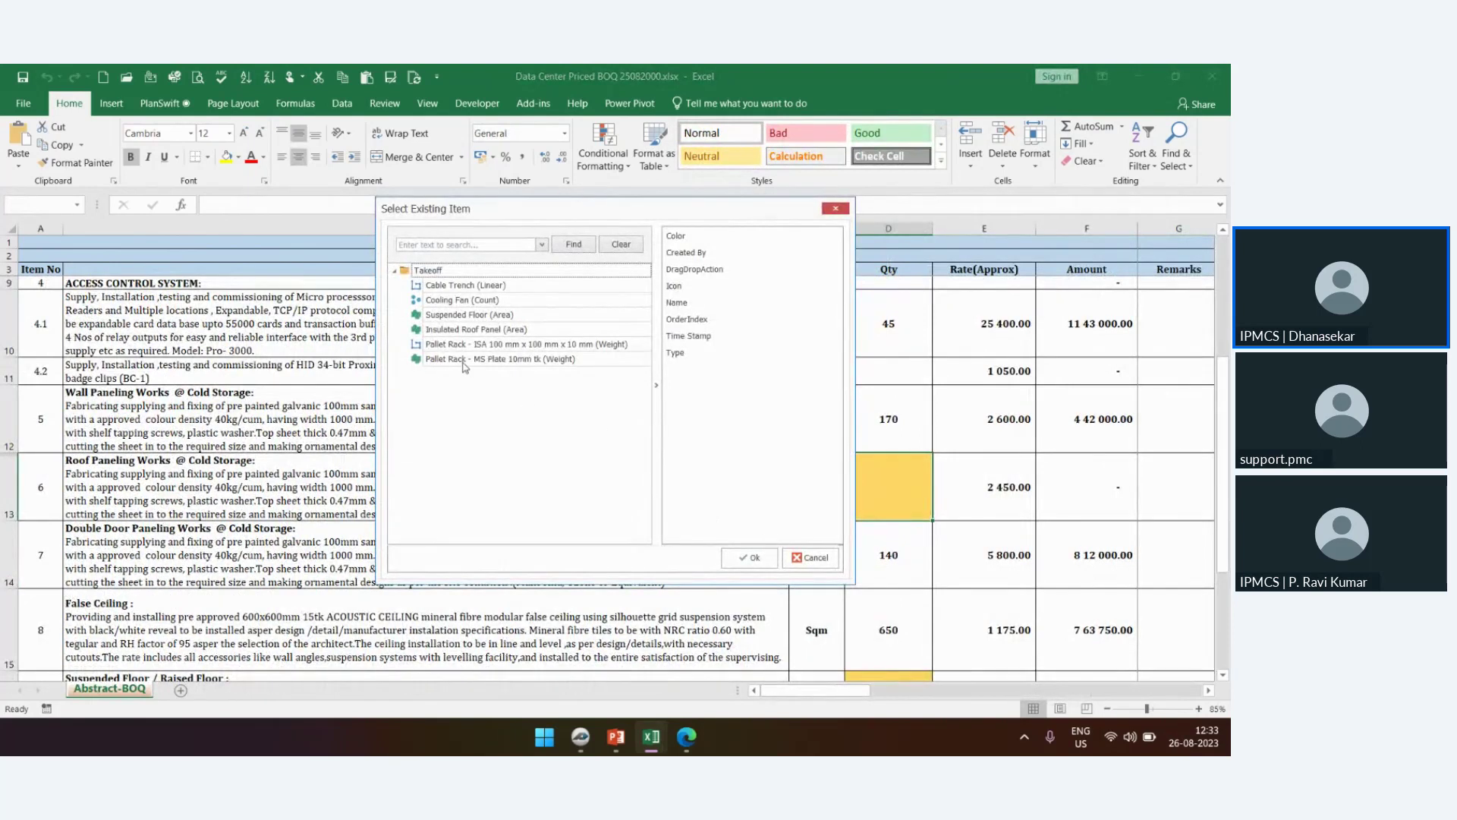
click(465, 327)
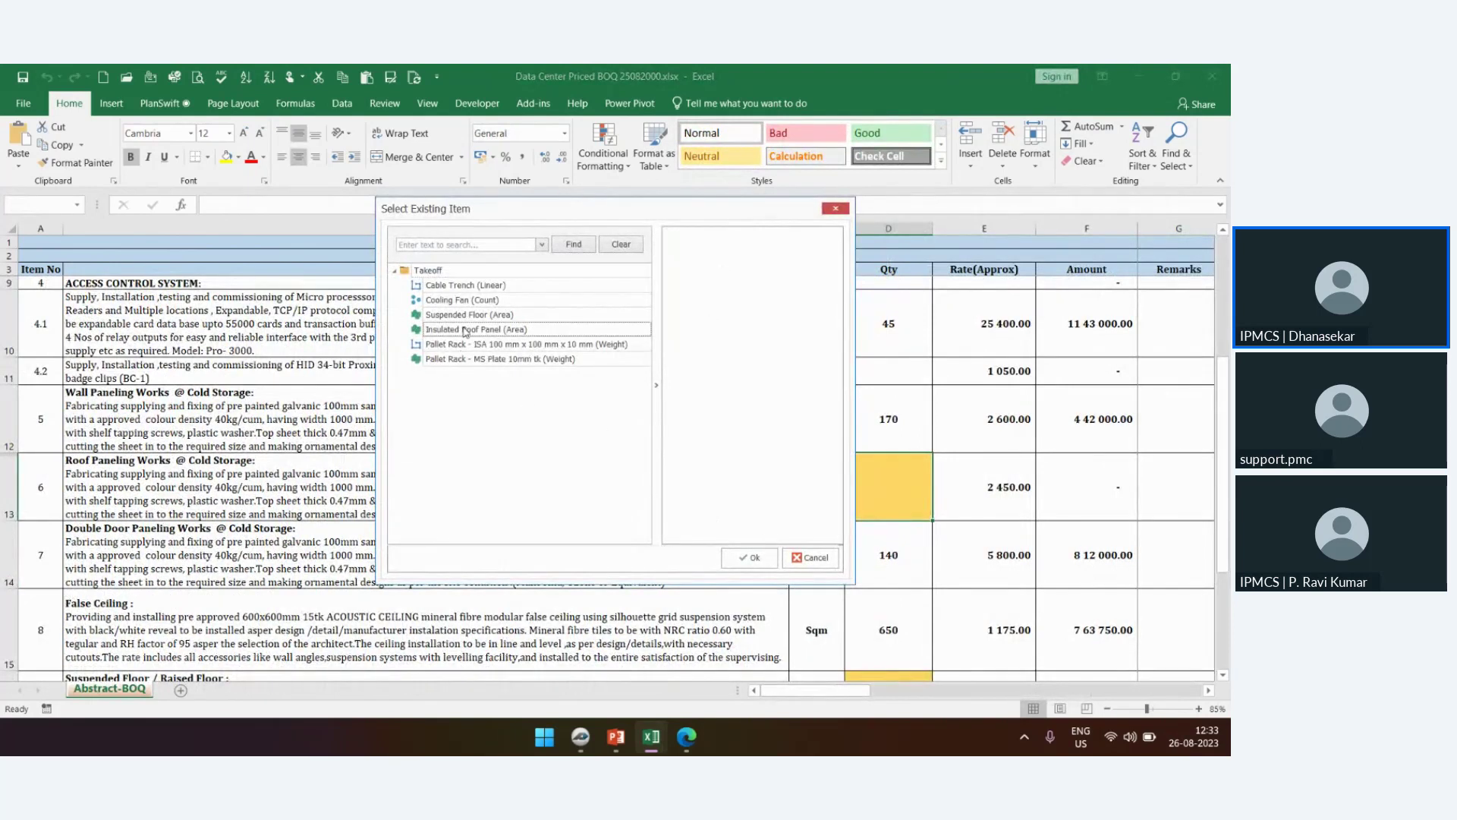
click(751, 555)
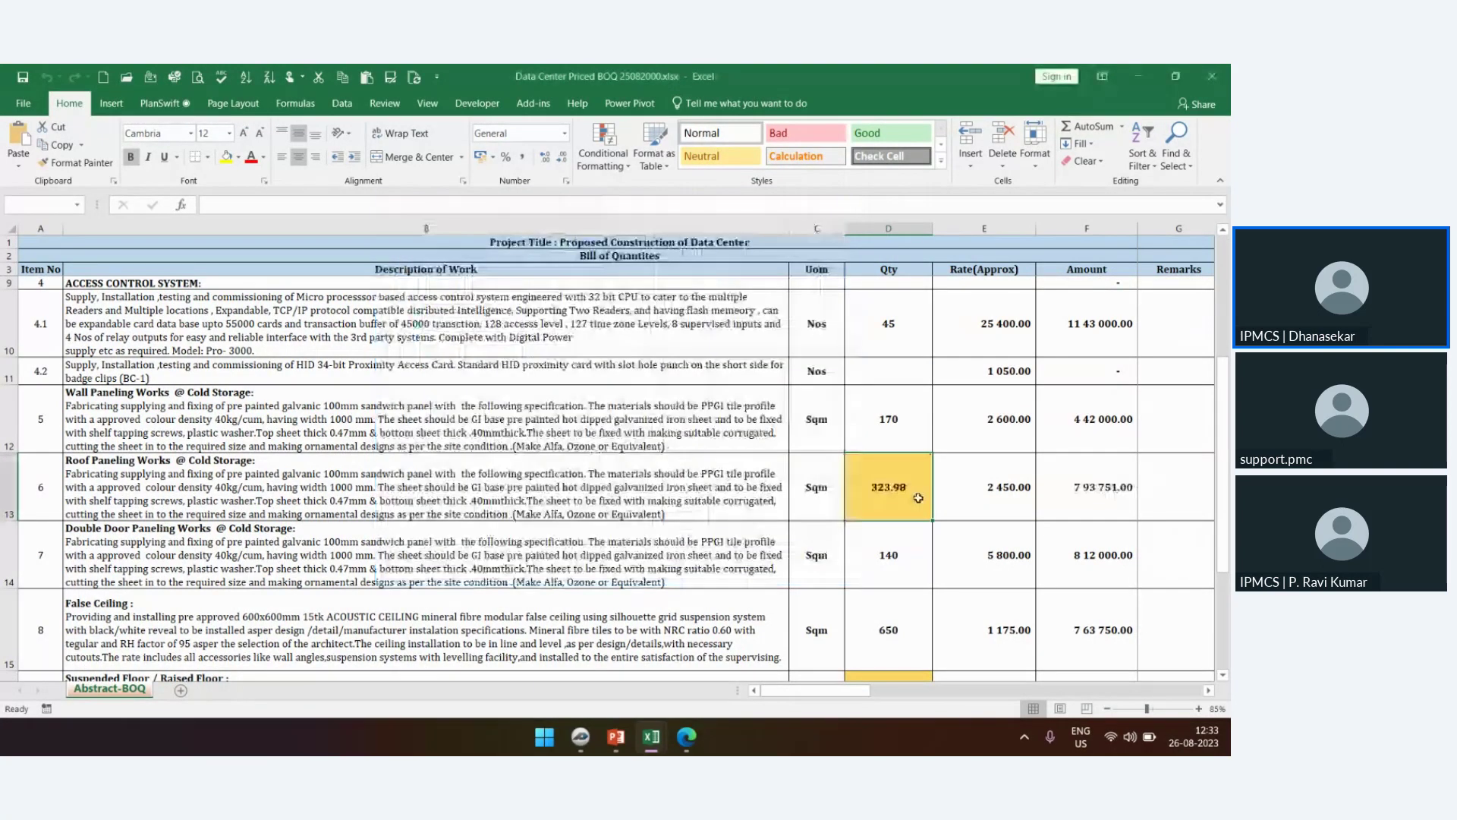
Link the Suspended Floor / Raised Floor quantity cell D16 to the existing takeoff item Suspended Floor (Area)
scroll(884, 455, down, 2)
right_click(884, 355)
mouse_move(957, 363)
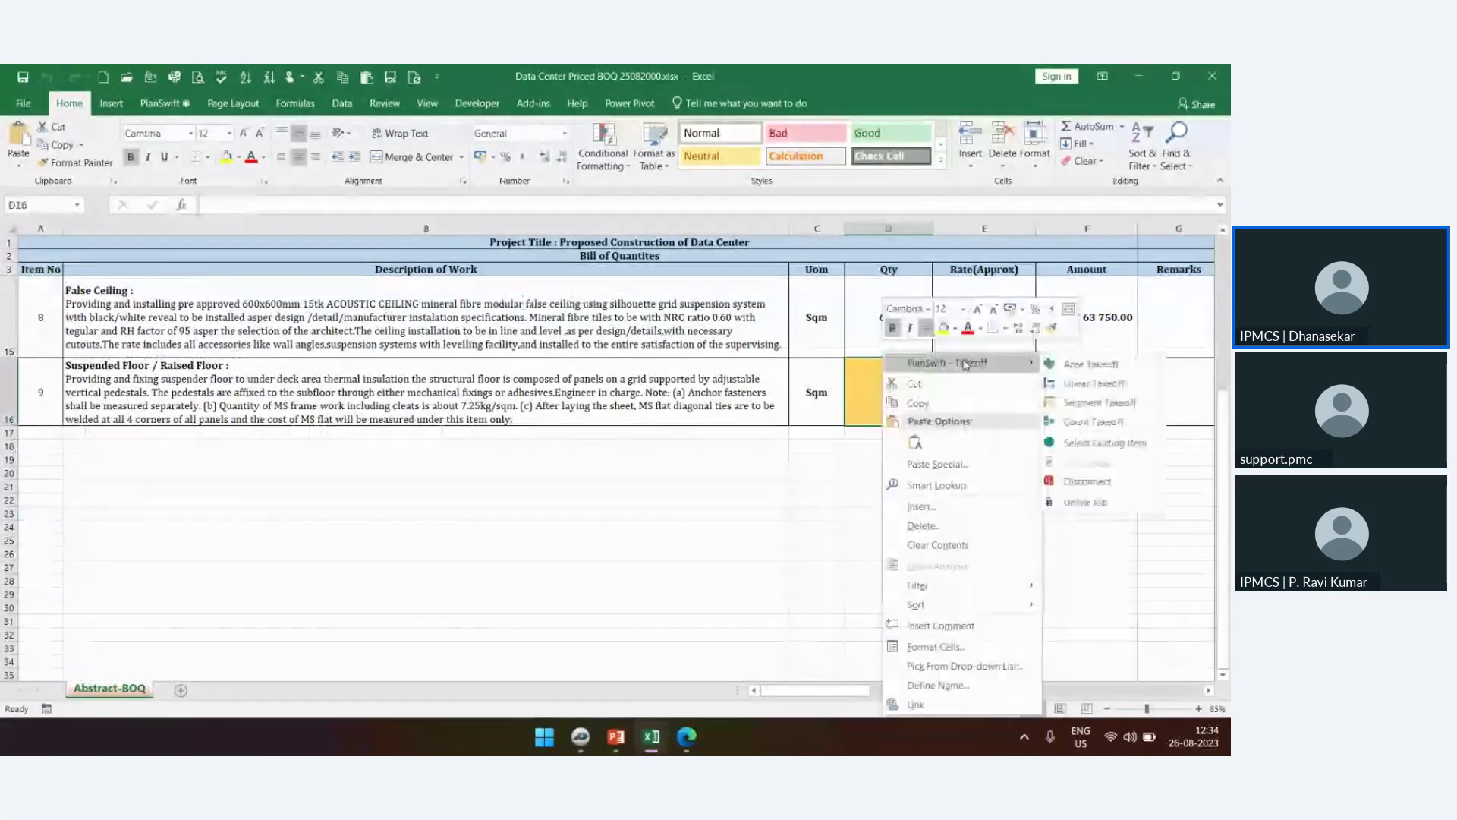
click(1081, 442)
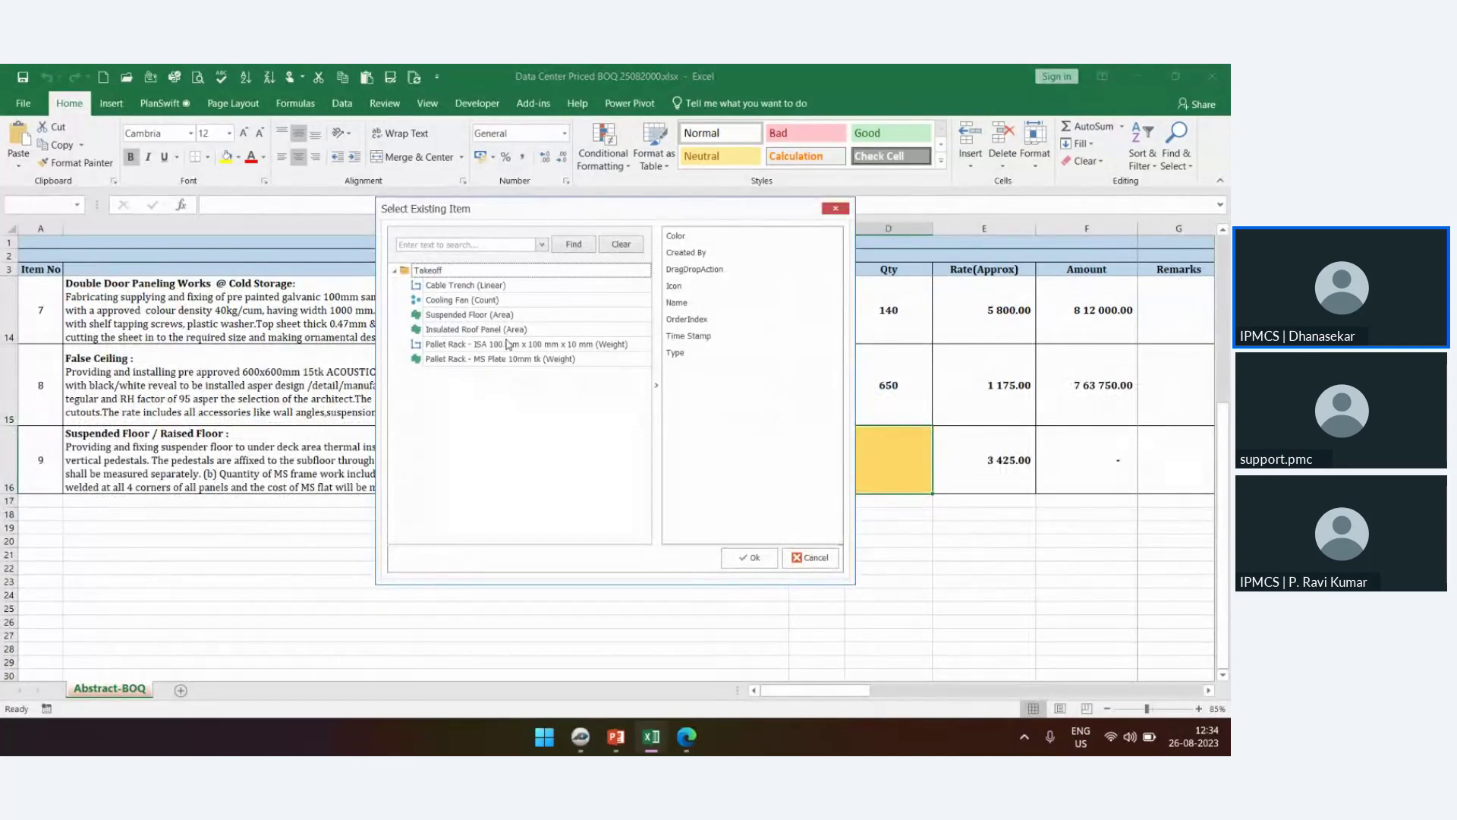
click(478, 331)
click(474, 314)
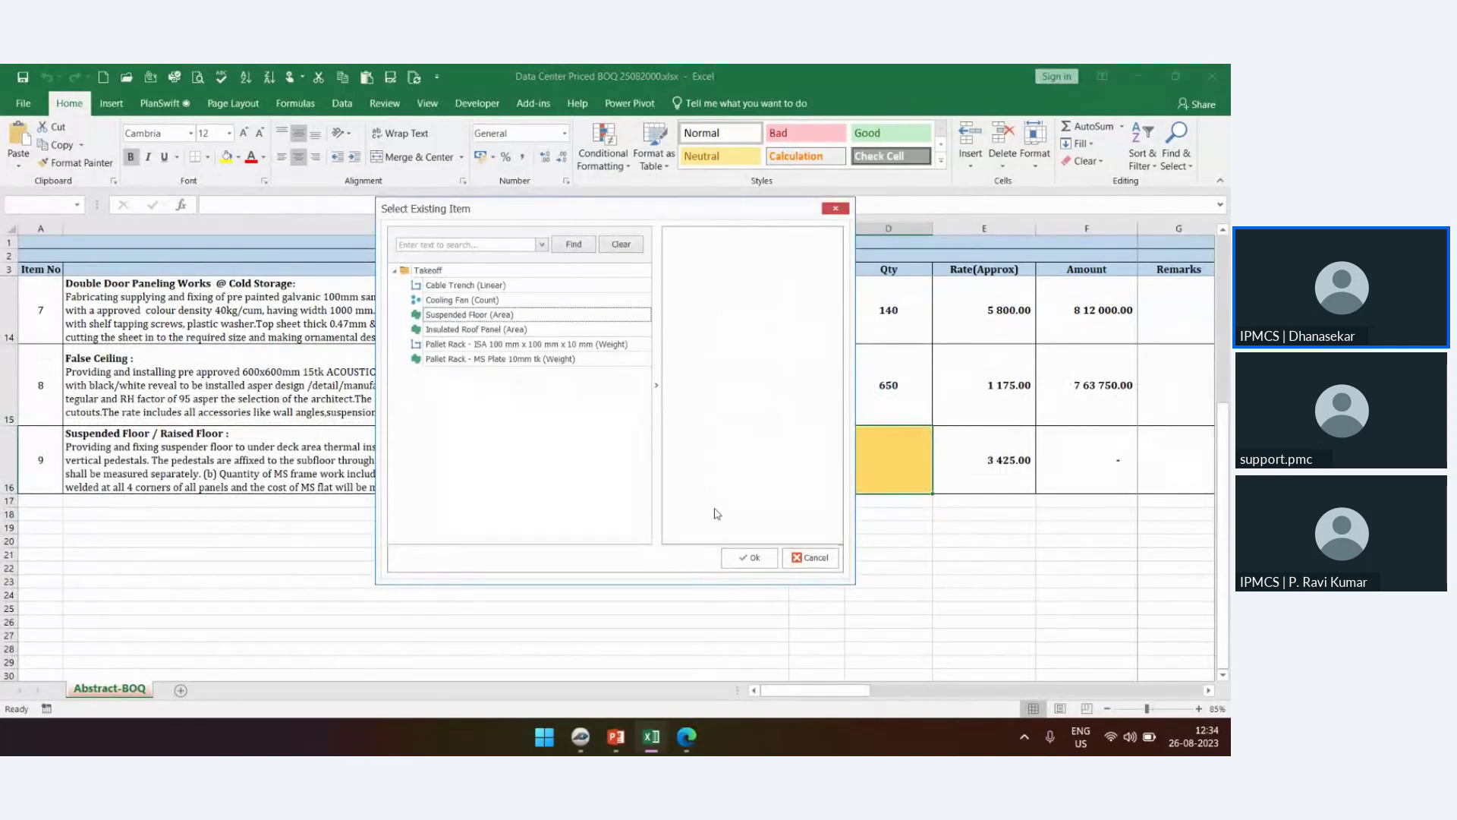
click(750, 557)
Go from the linked Cable Trench quantity in D4 to its drawing page DATA CENTER GF PLAN VIEW-Model and switch to PlanSwift
scroll(904, 545, up, 4)
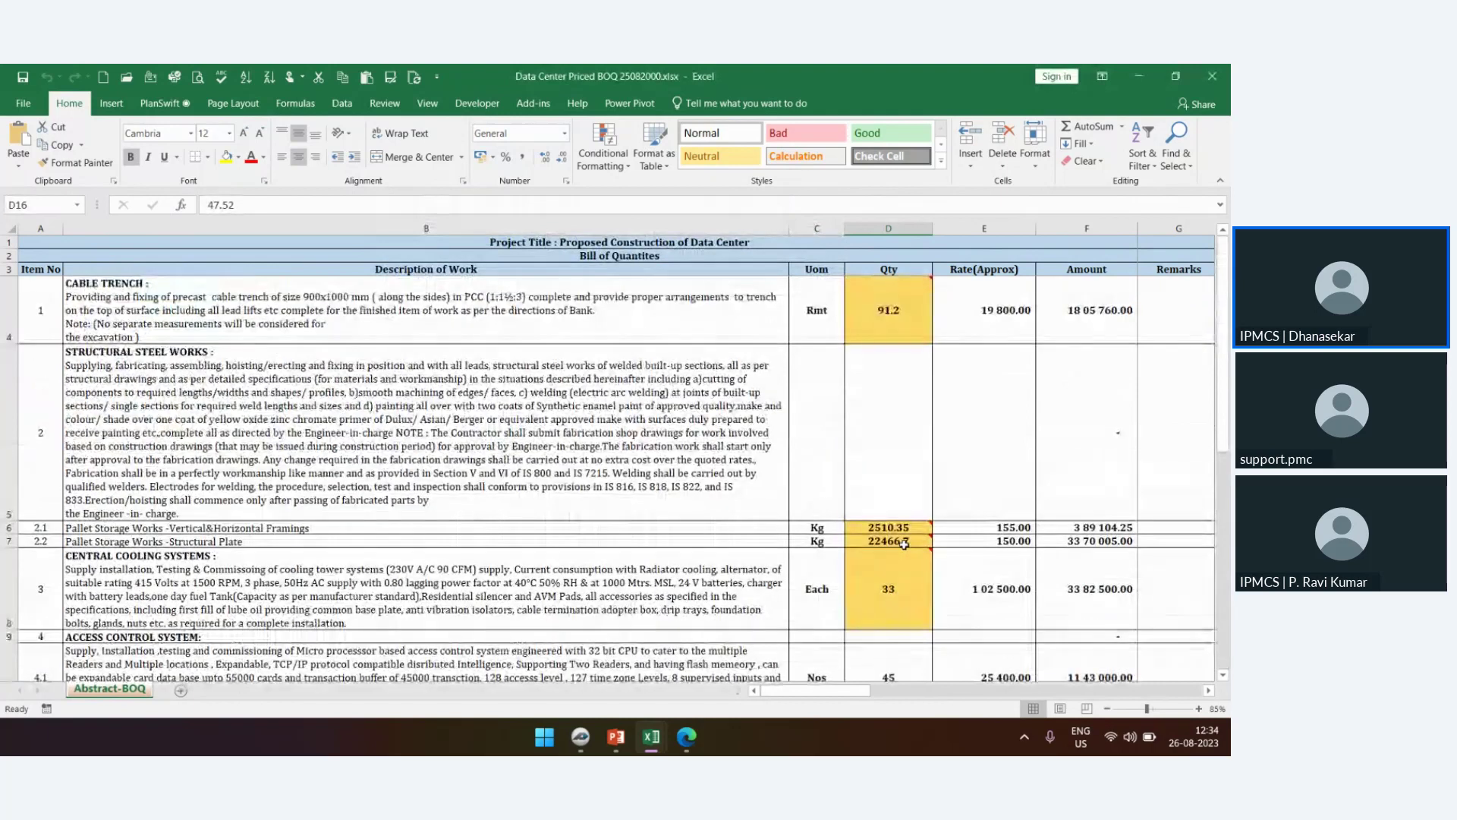
click(900, 319)
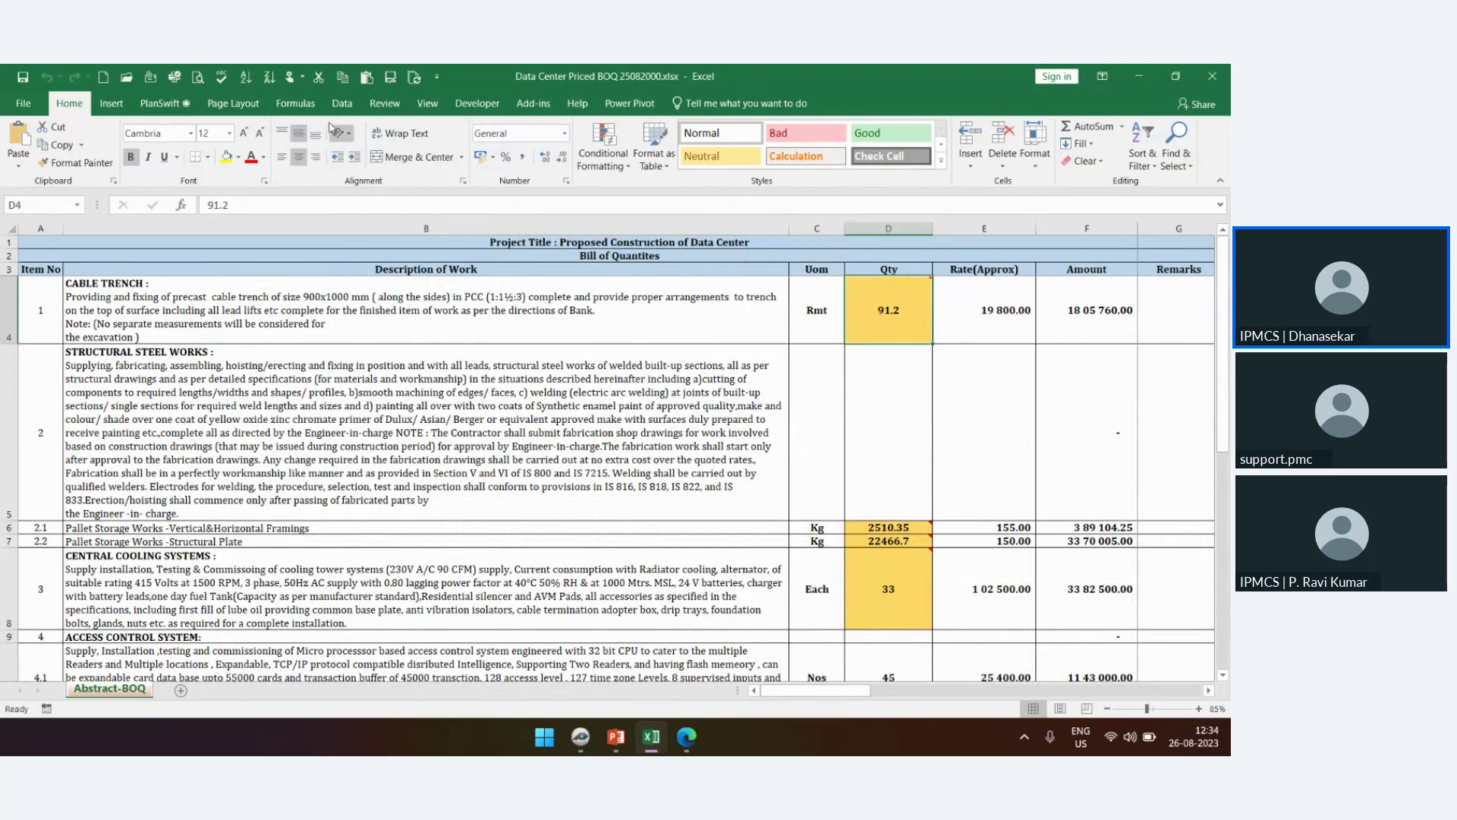
click(161, 103)
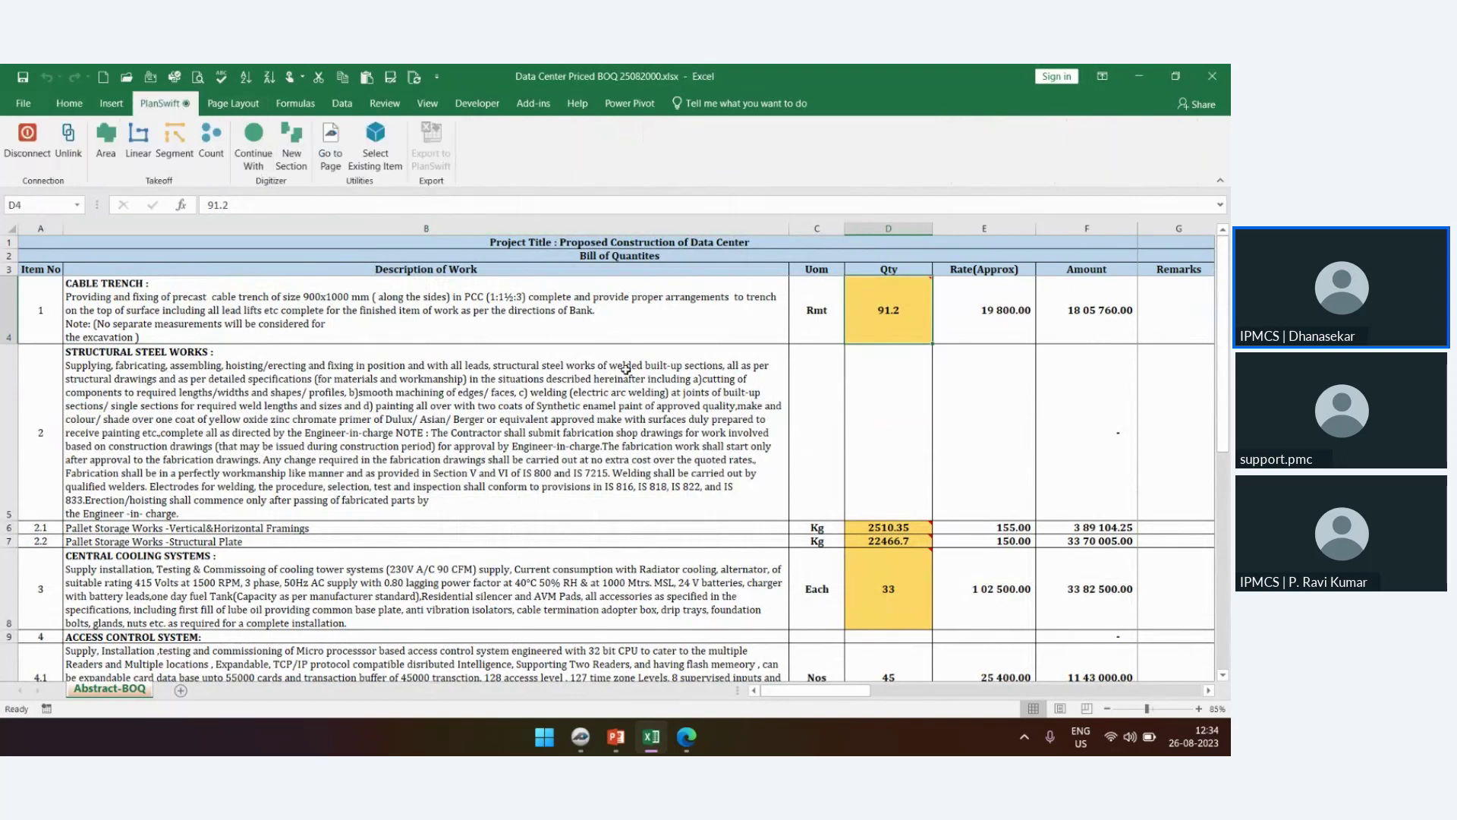
click(330, 156)
click(574, 433)
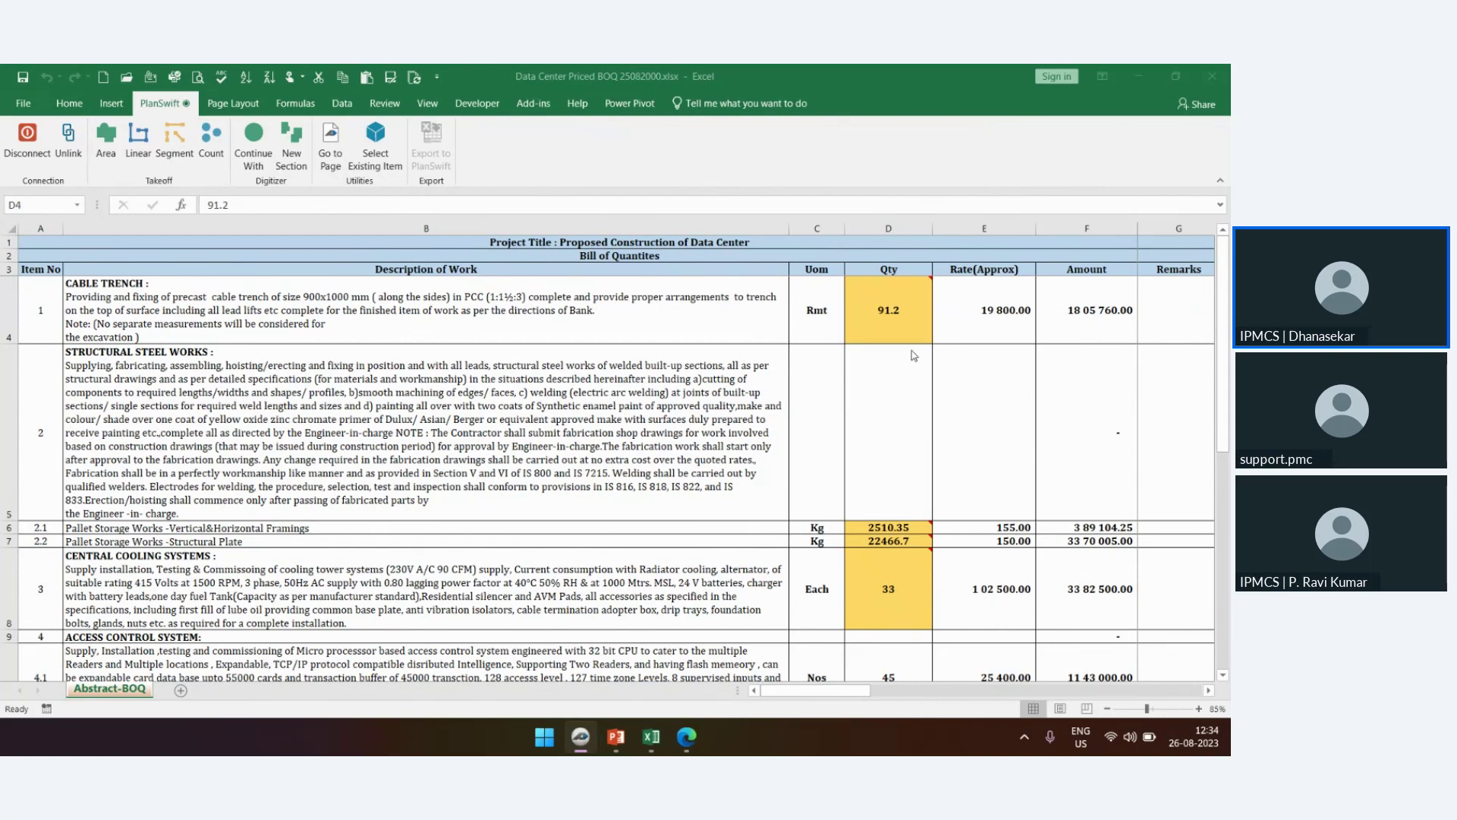
click(955, 378)
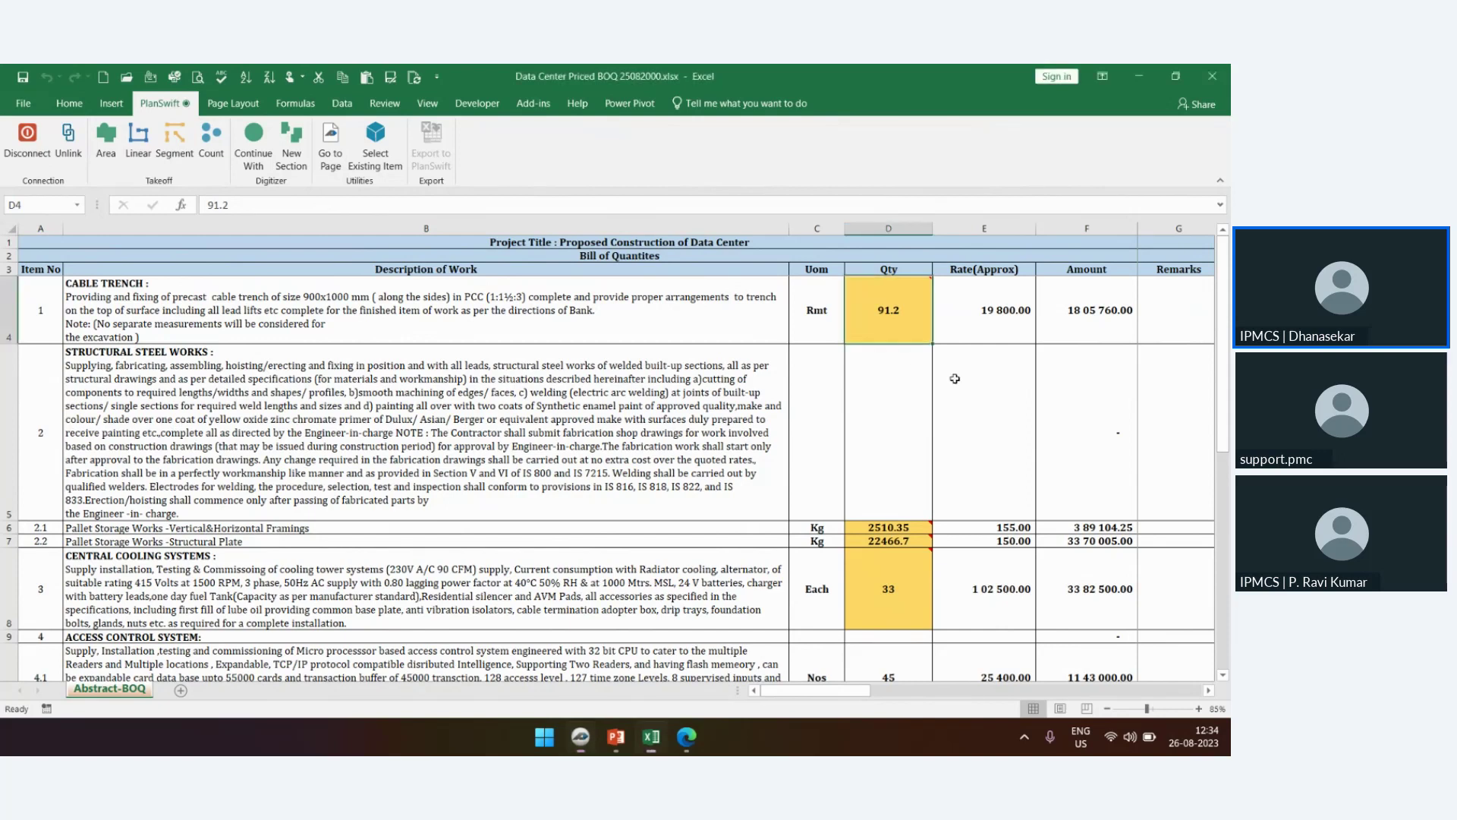
click(353, 154)
click(584, 436)
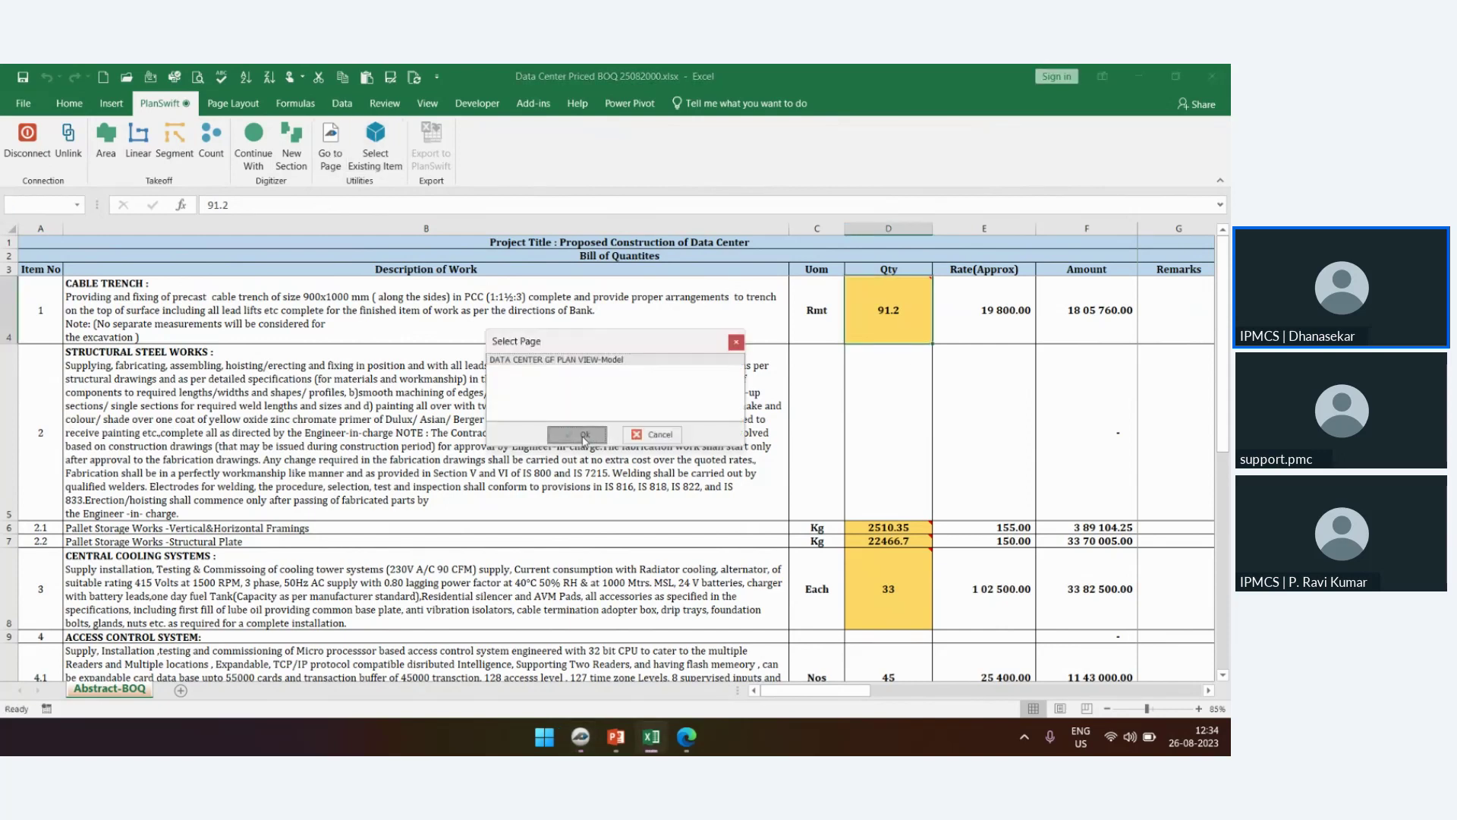
click(585, 736)
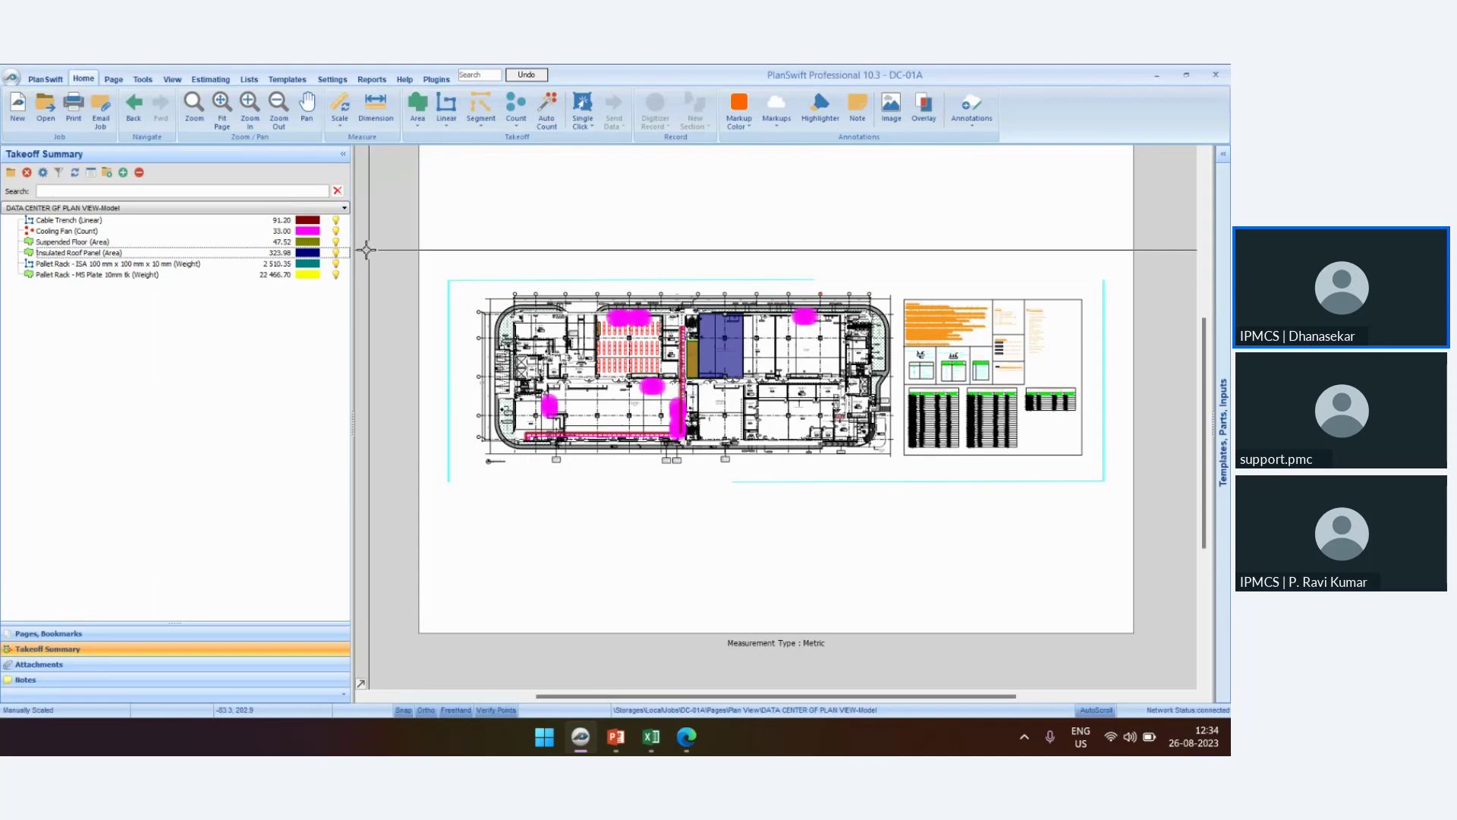
Hide every takeoff item on the plan except Cable Trench (Linear)
click(336, 231)
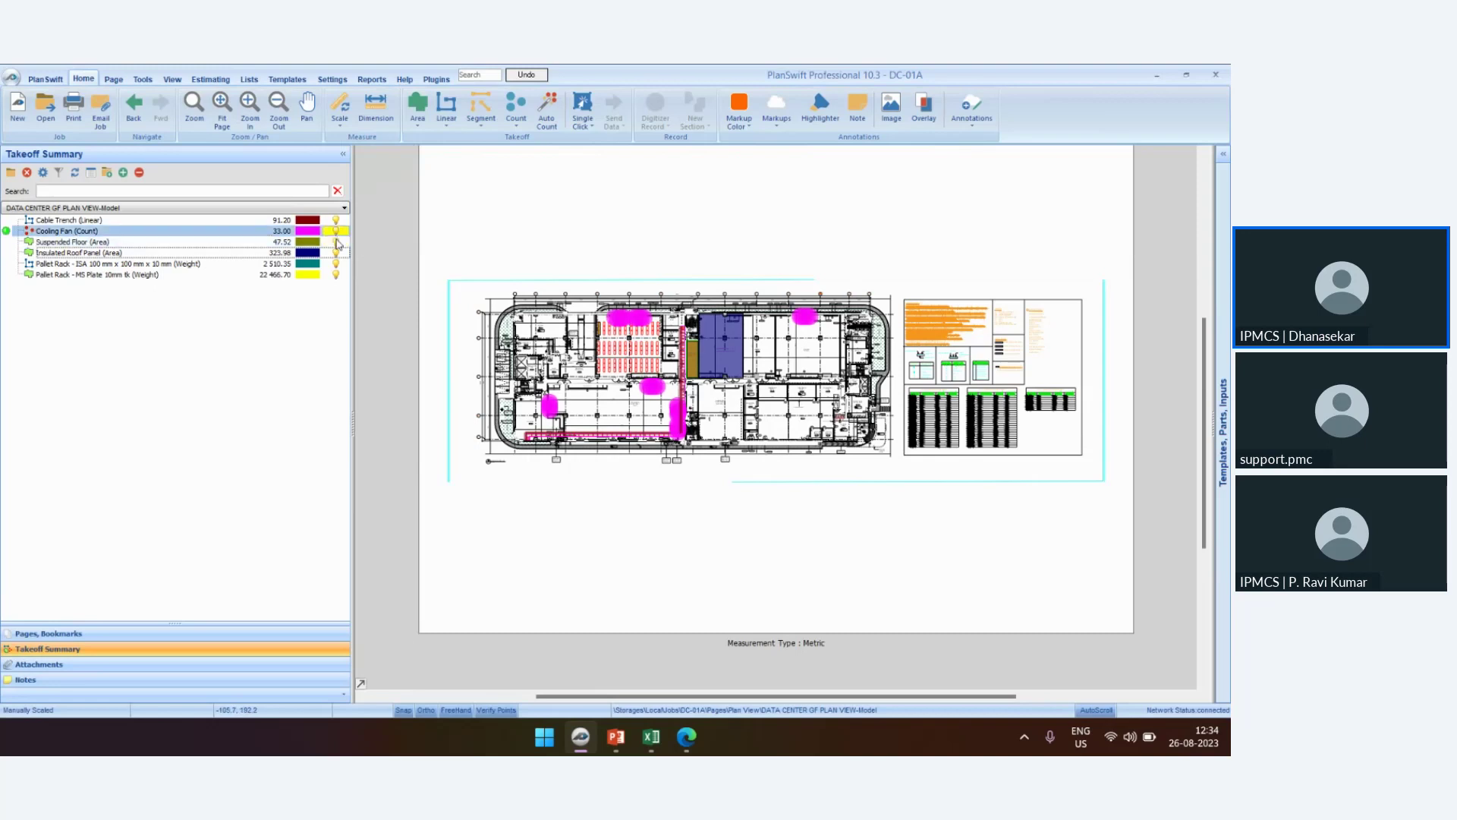
click(336, 243)
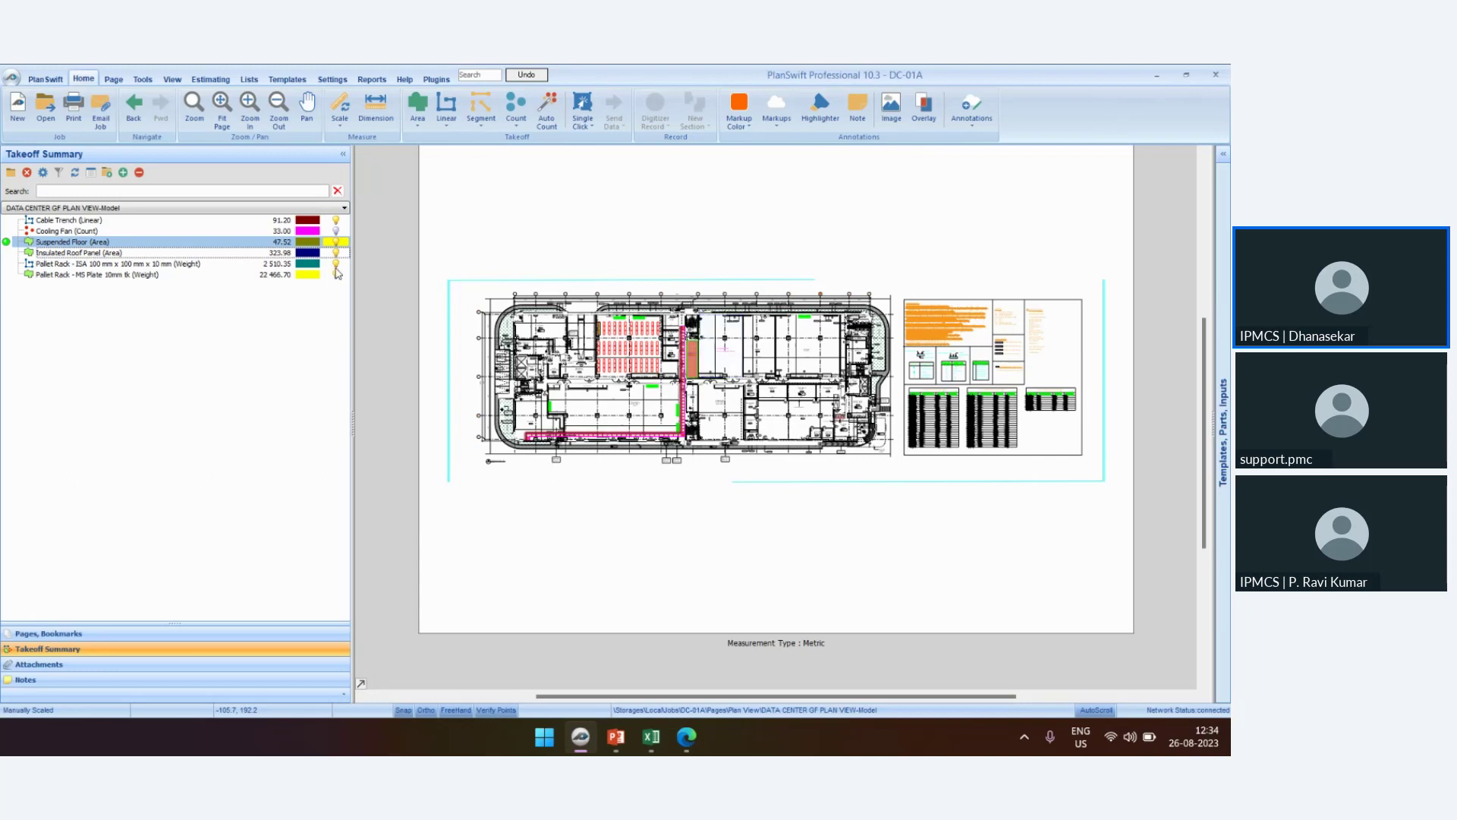
click(336, 267)
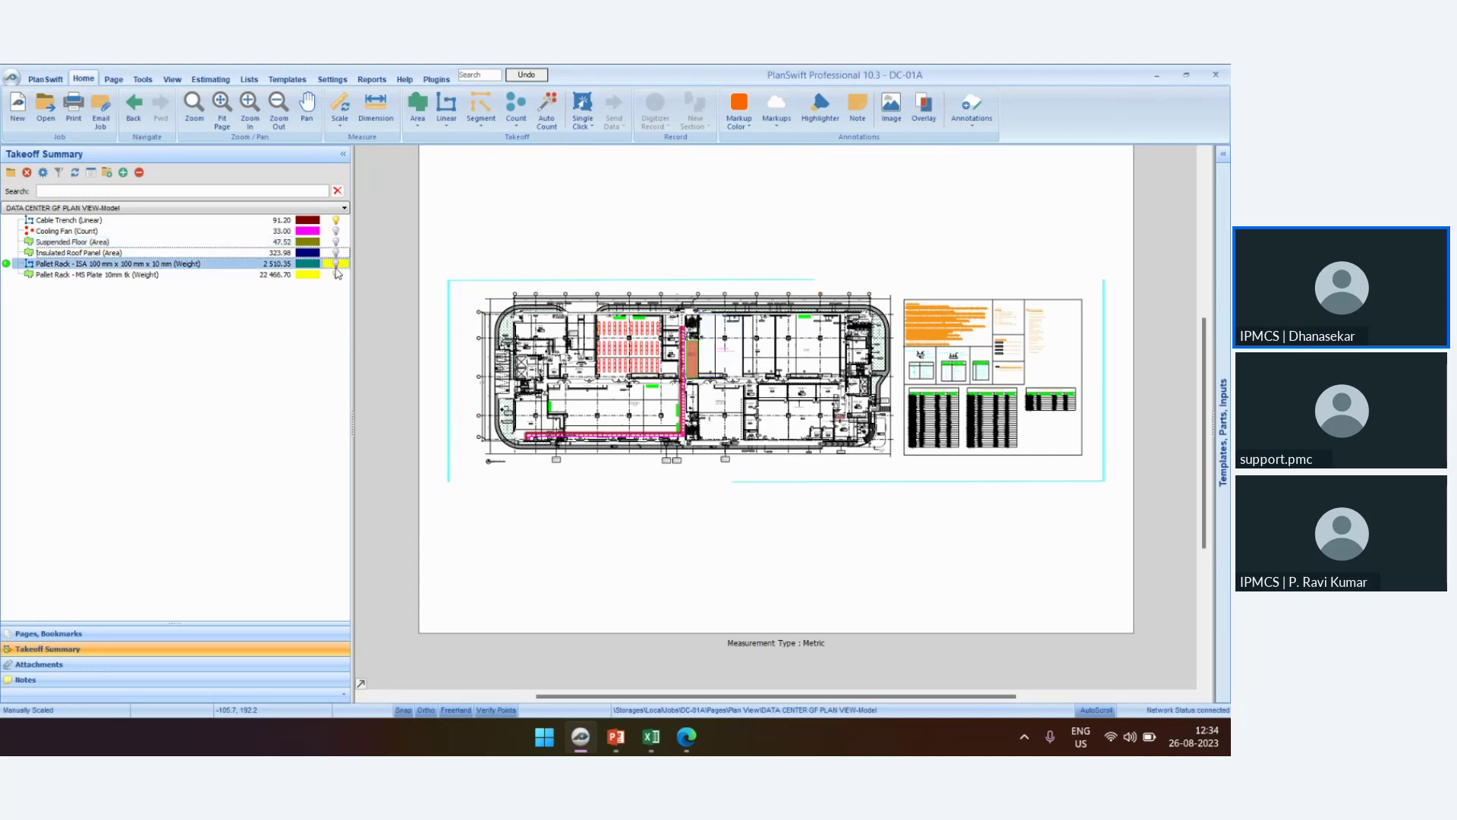
Trace the Cable Trench quantity in Excel cell D4 to page DATA CENTER GF PLAN VIEW-Model and highlight the Cable Trench (Linear) takeoff in PlanSwift
click(651, 736)
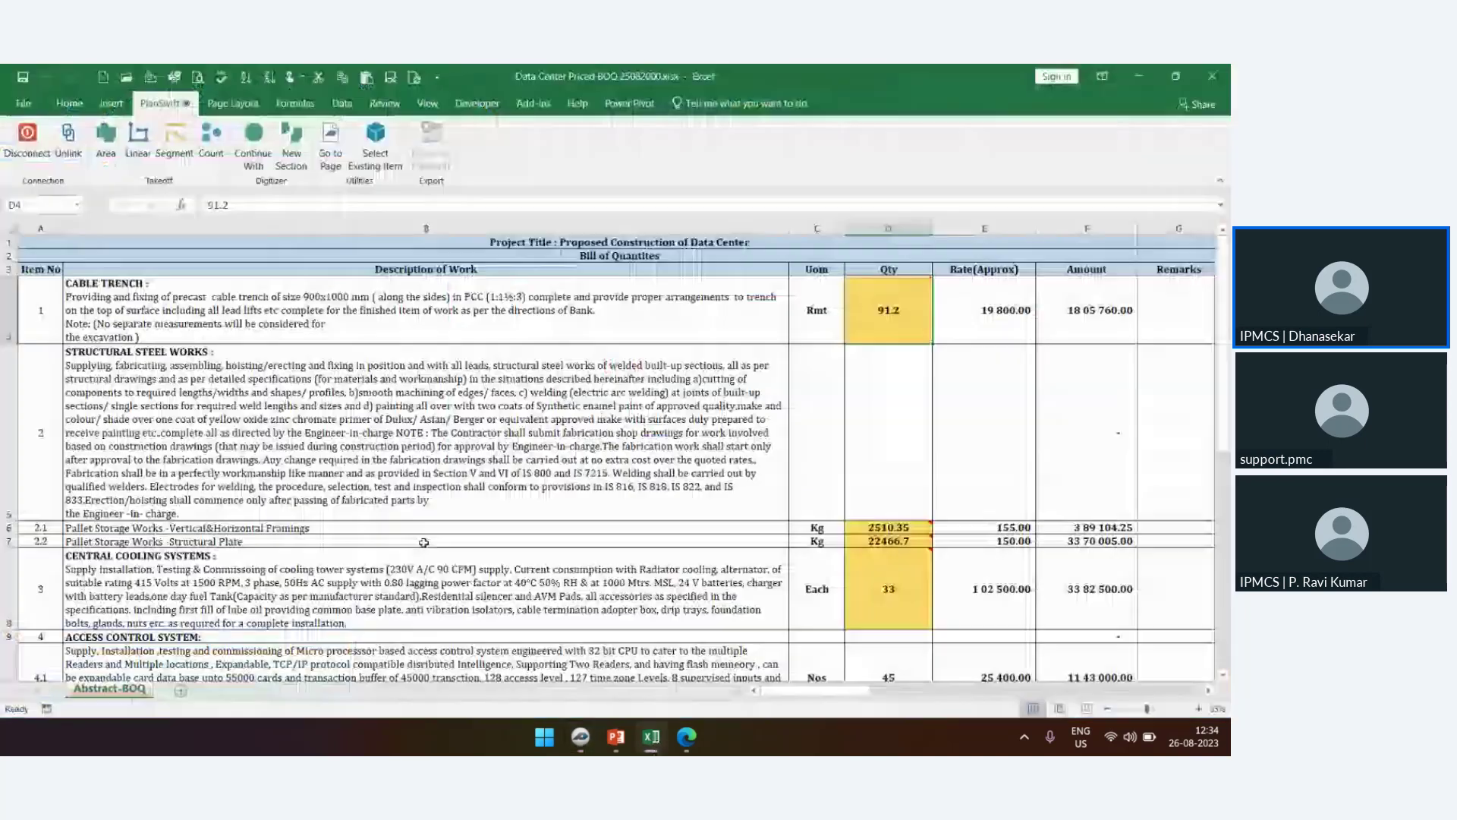
right_click(912, 315)
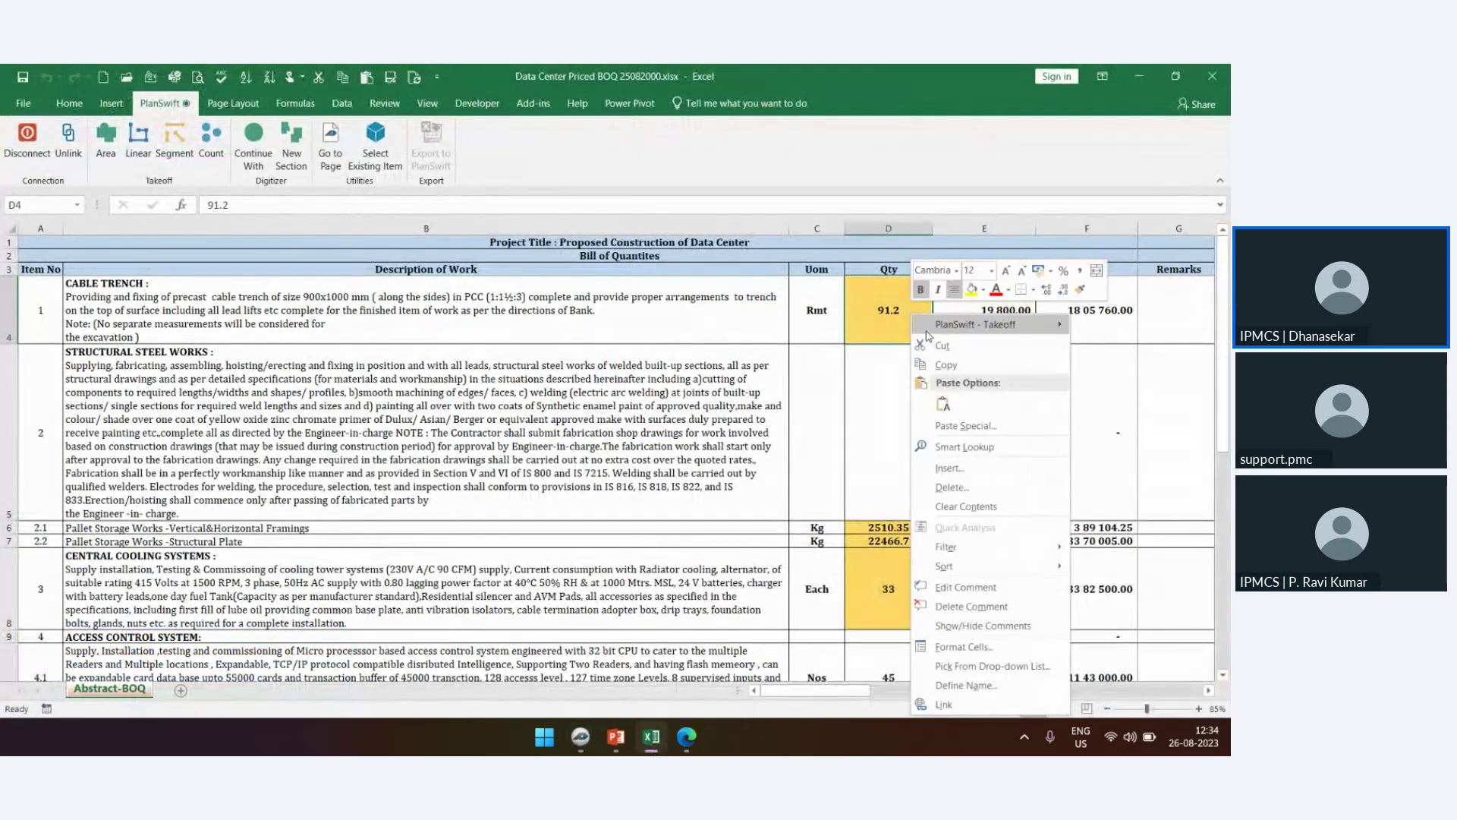
mouse_move(930, 326)
click(1143, 454)
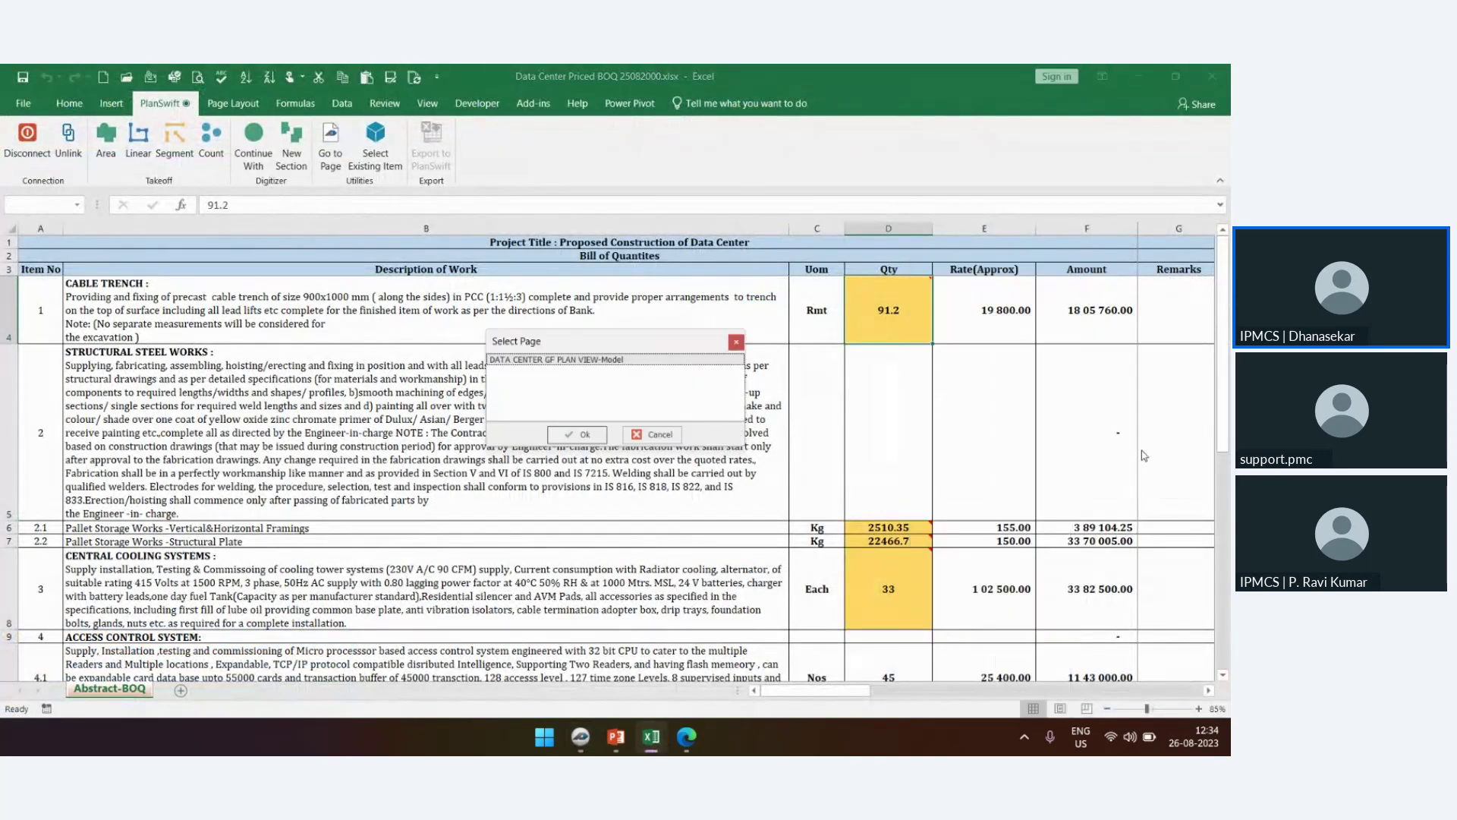
click(585, 434)
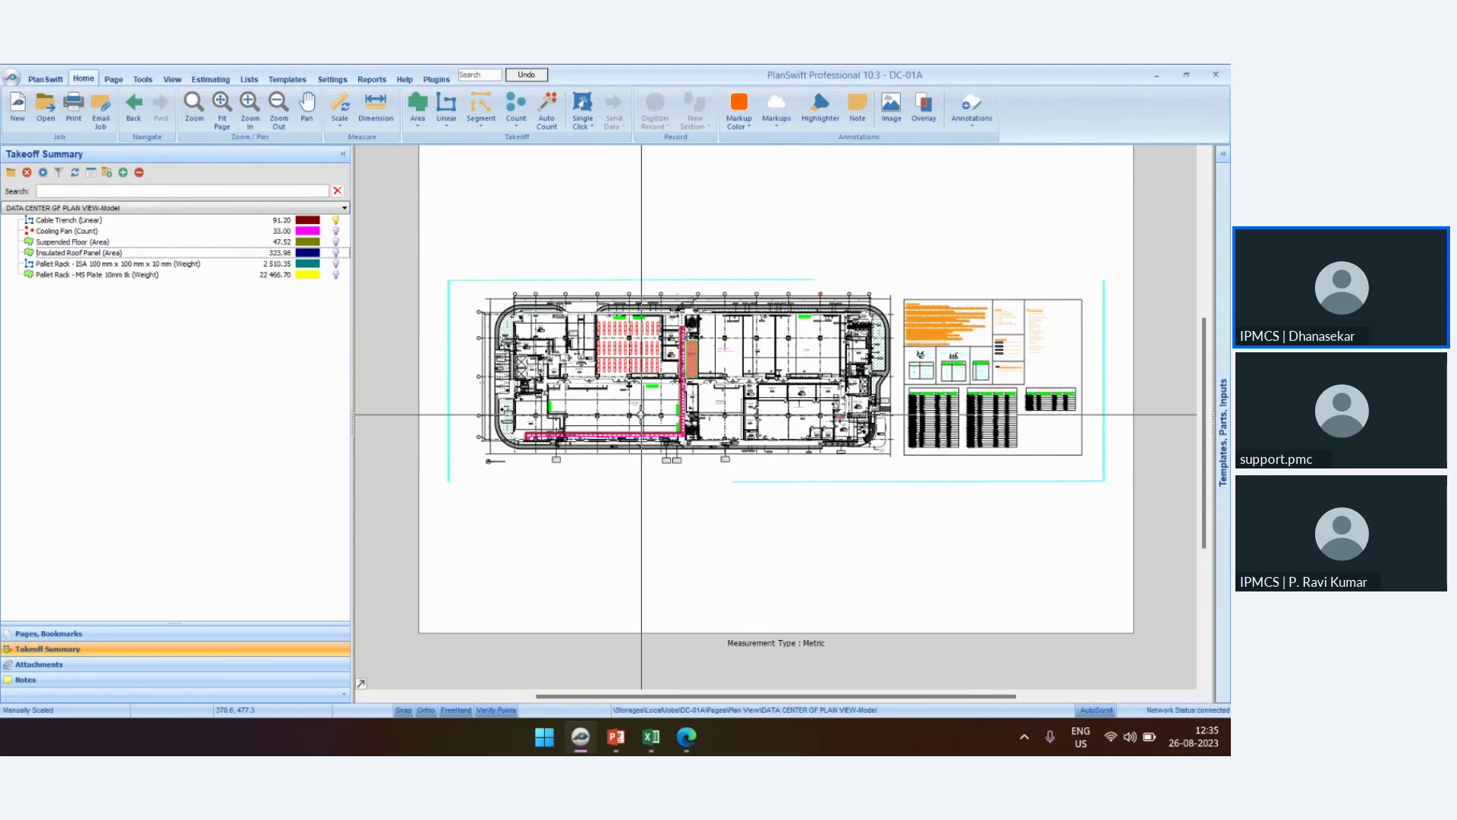
scroll(641, 414, up, 4)
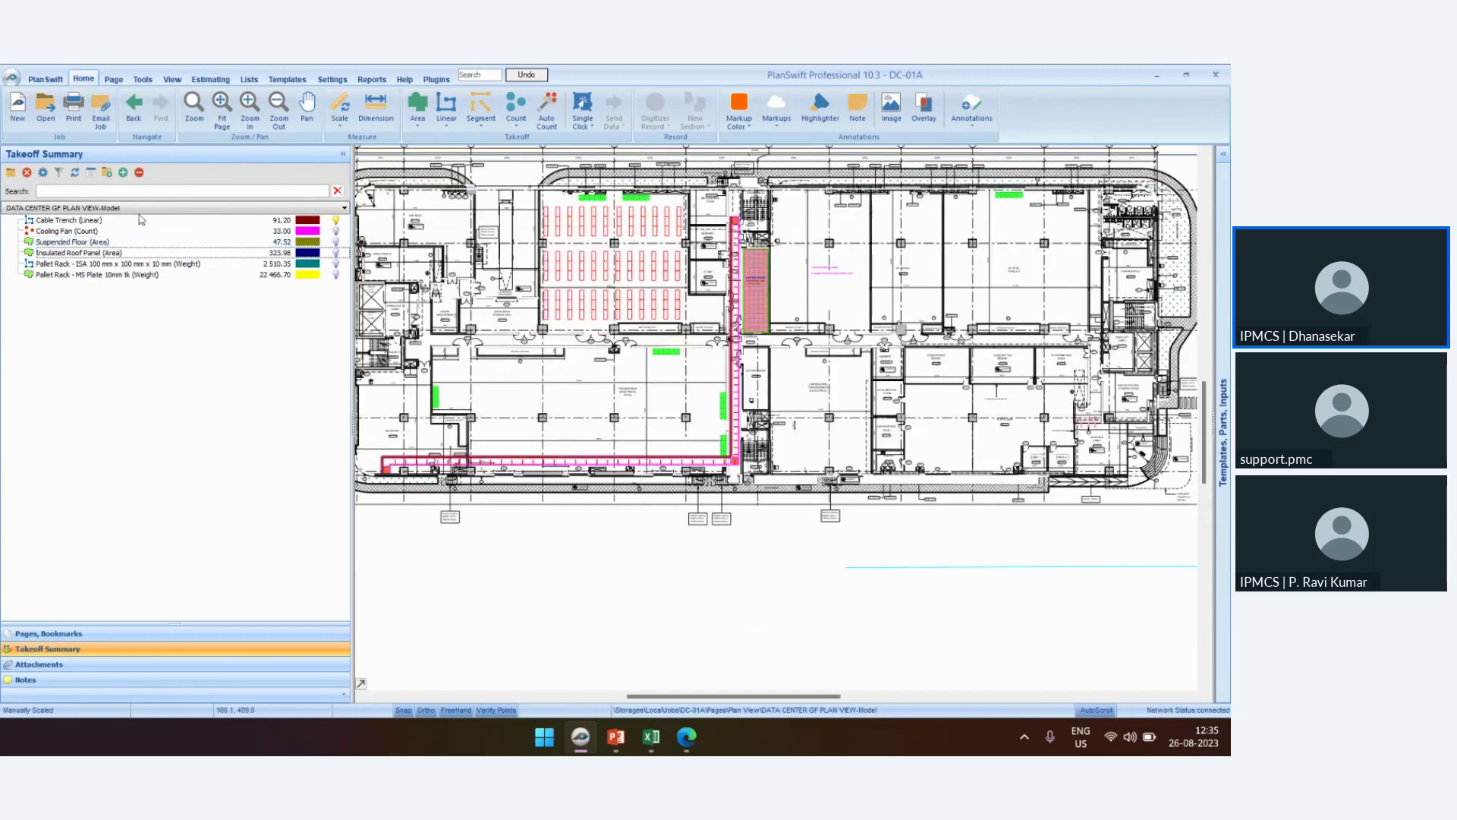
click(143, 221)
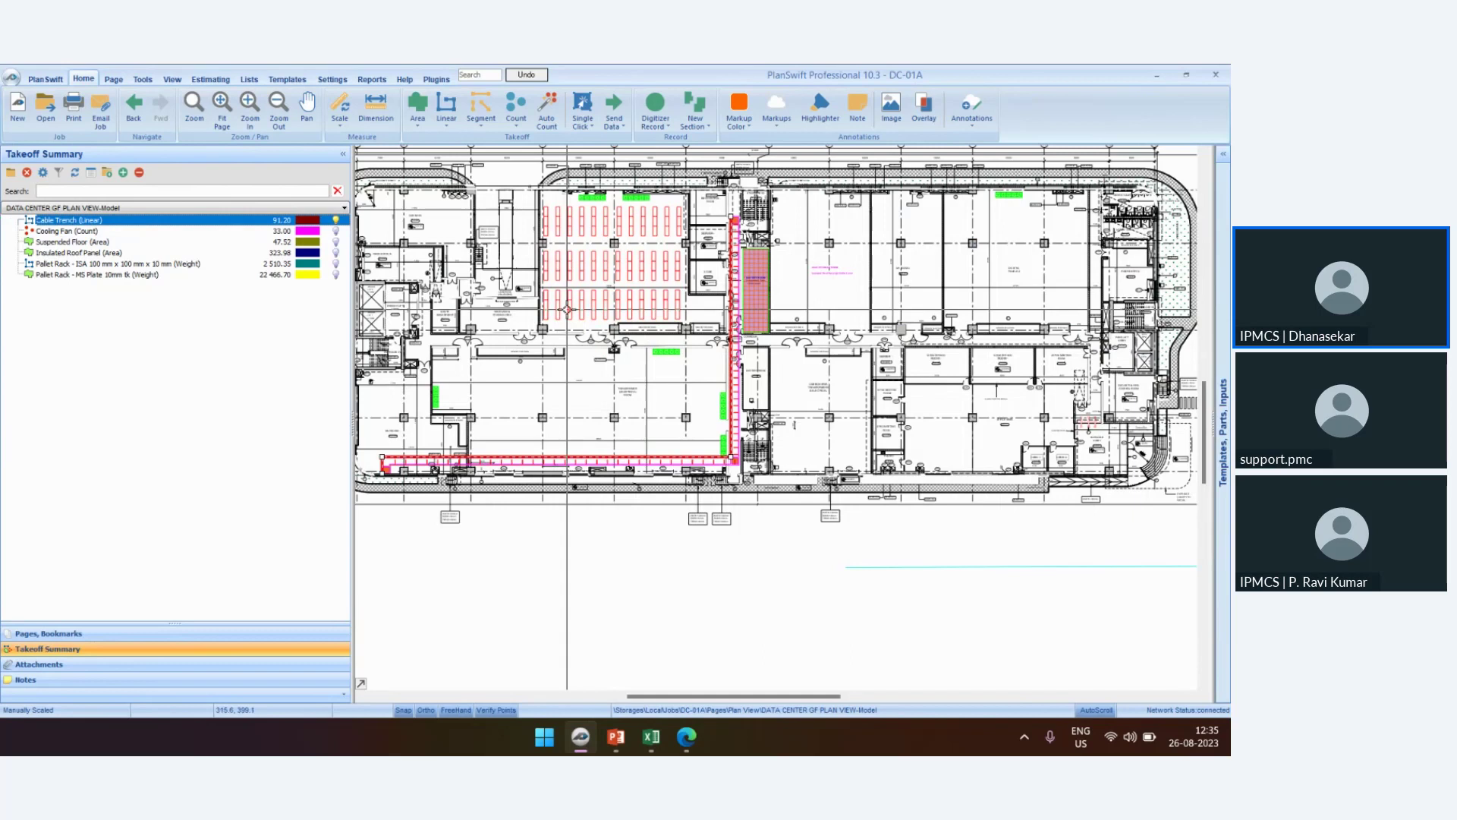
Review the takeoff items in the estimating view and select the Takeoff Summary report under Basic Takeoff Reports
click(214, 81)
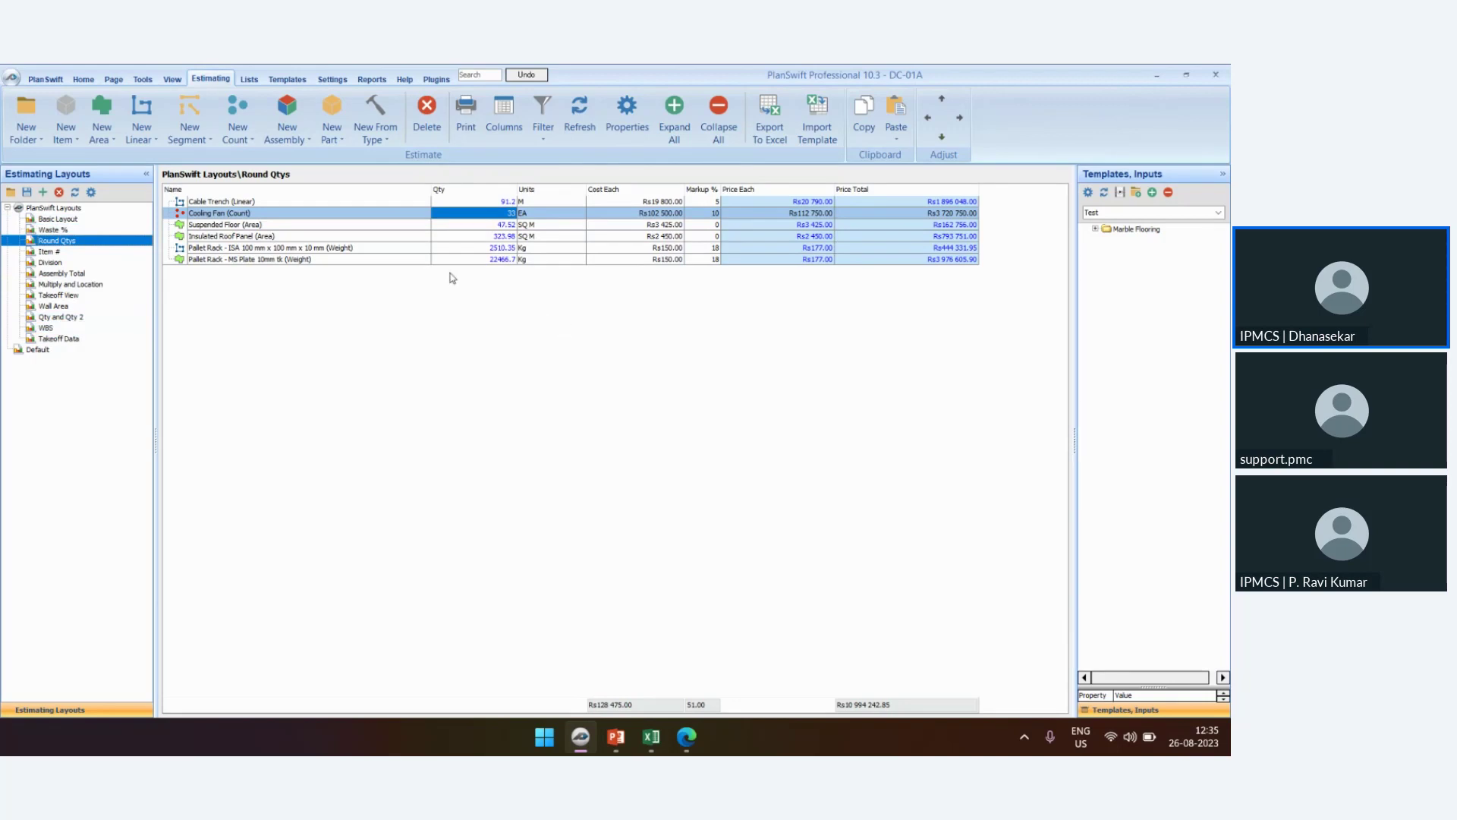
click(371, 79)
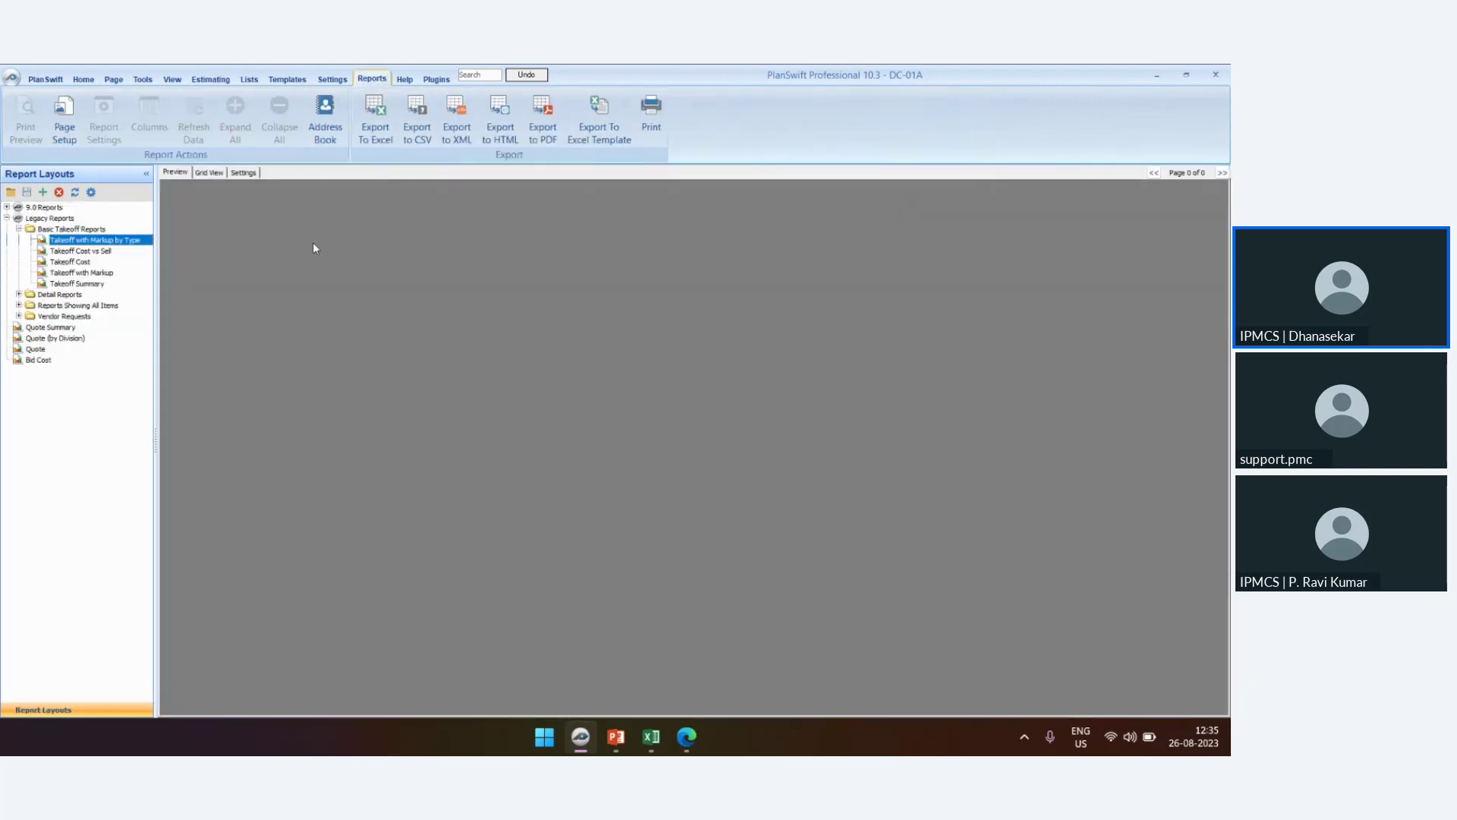
click(76, 284)
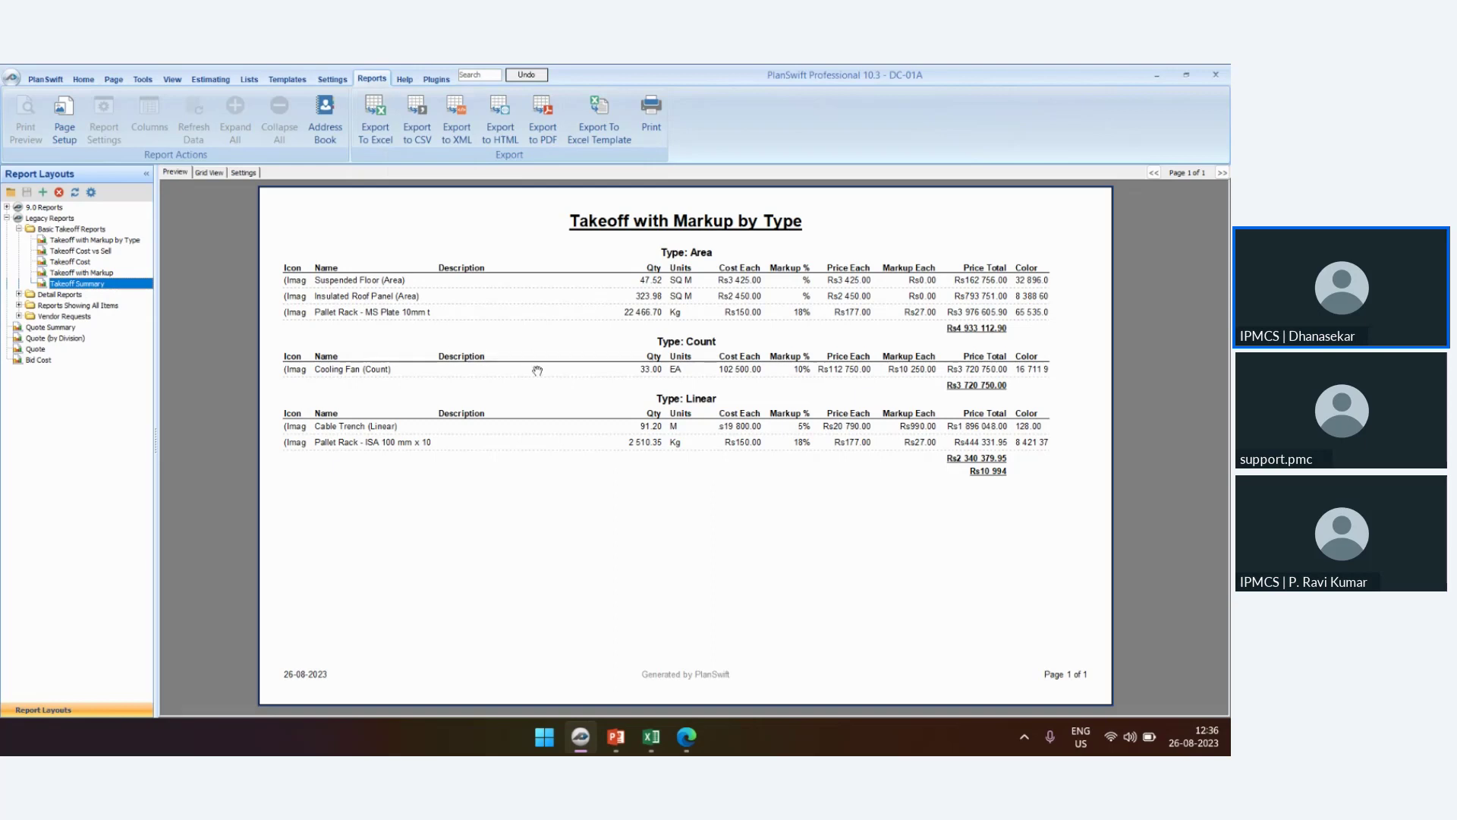
Switch to PowerPoint, start the slide show from slide 36, Other Features, and advance to the Rubber Stamps and Dimension checking slide
click(616, 740)
click(78, 661)
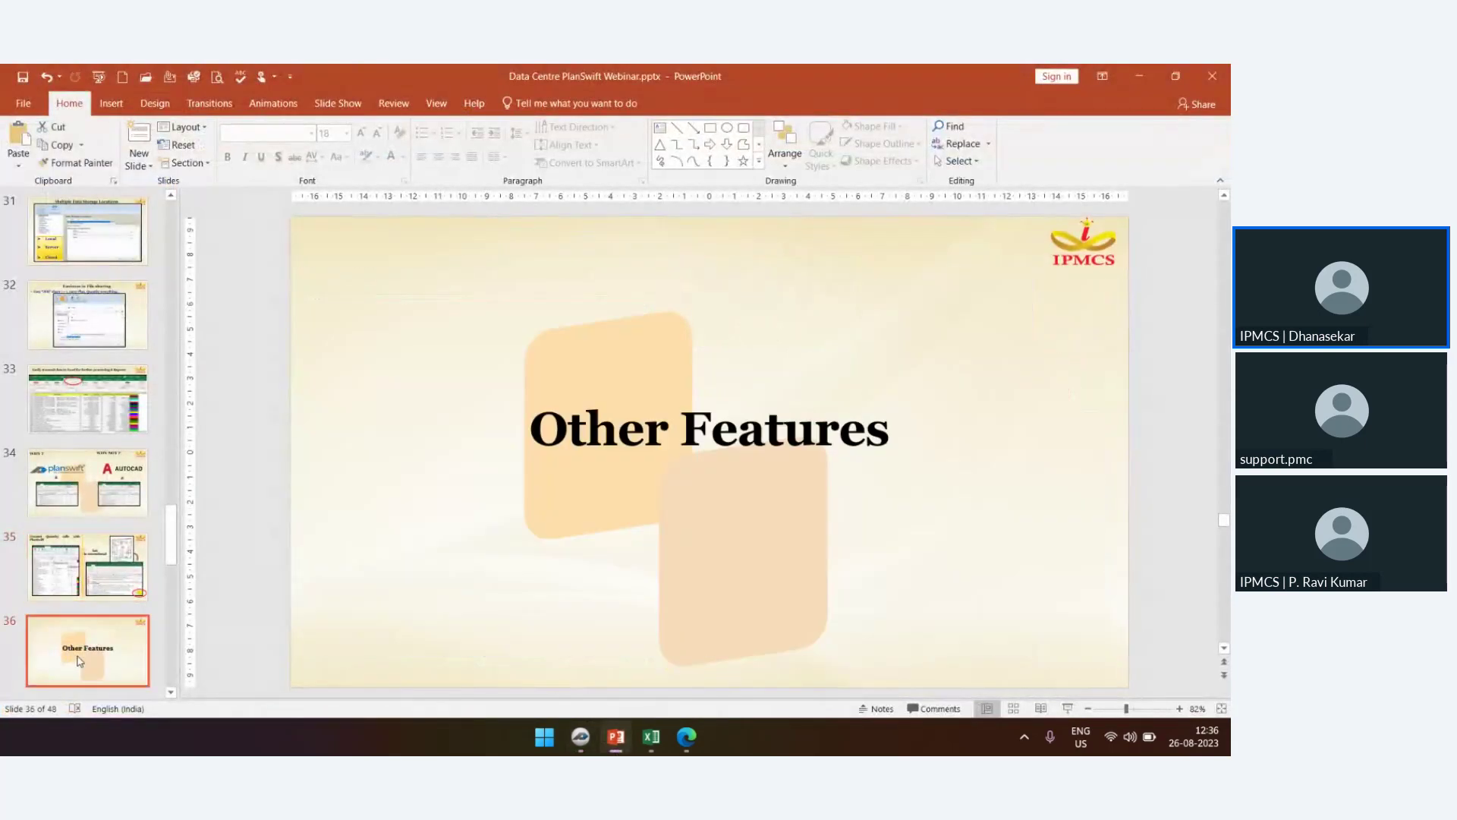
click(1068, 709)
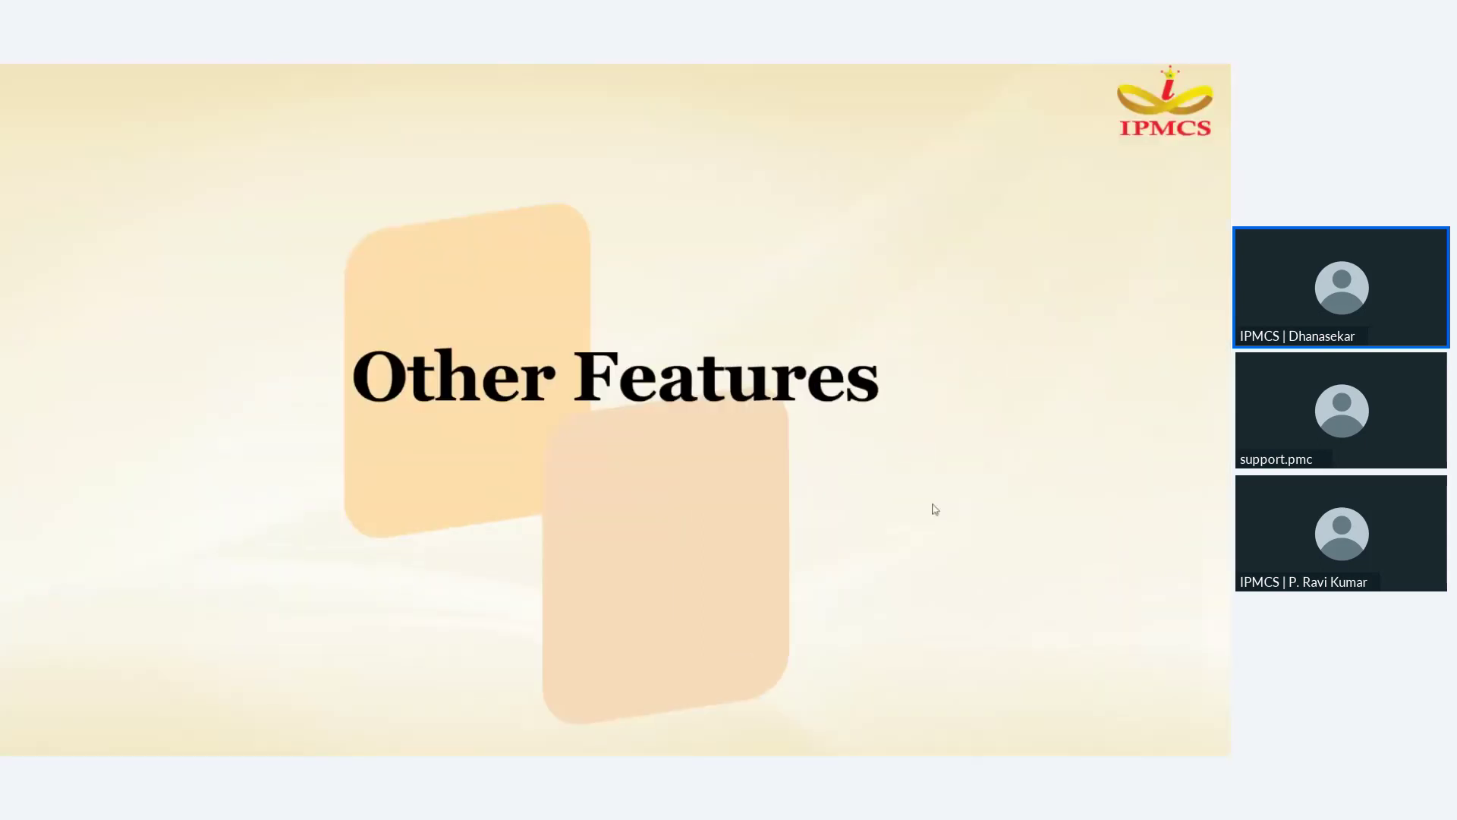
click(932, 504)
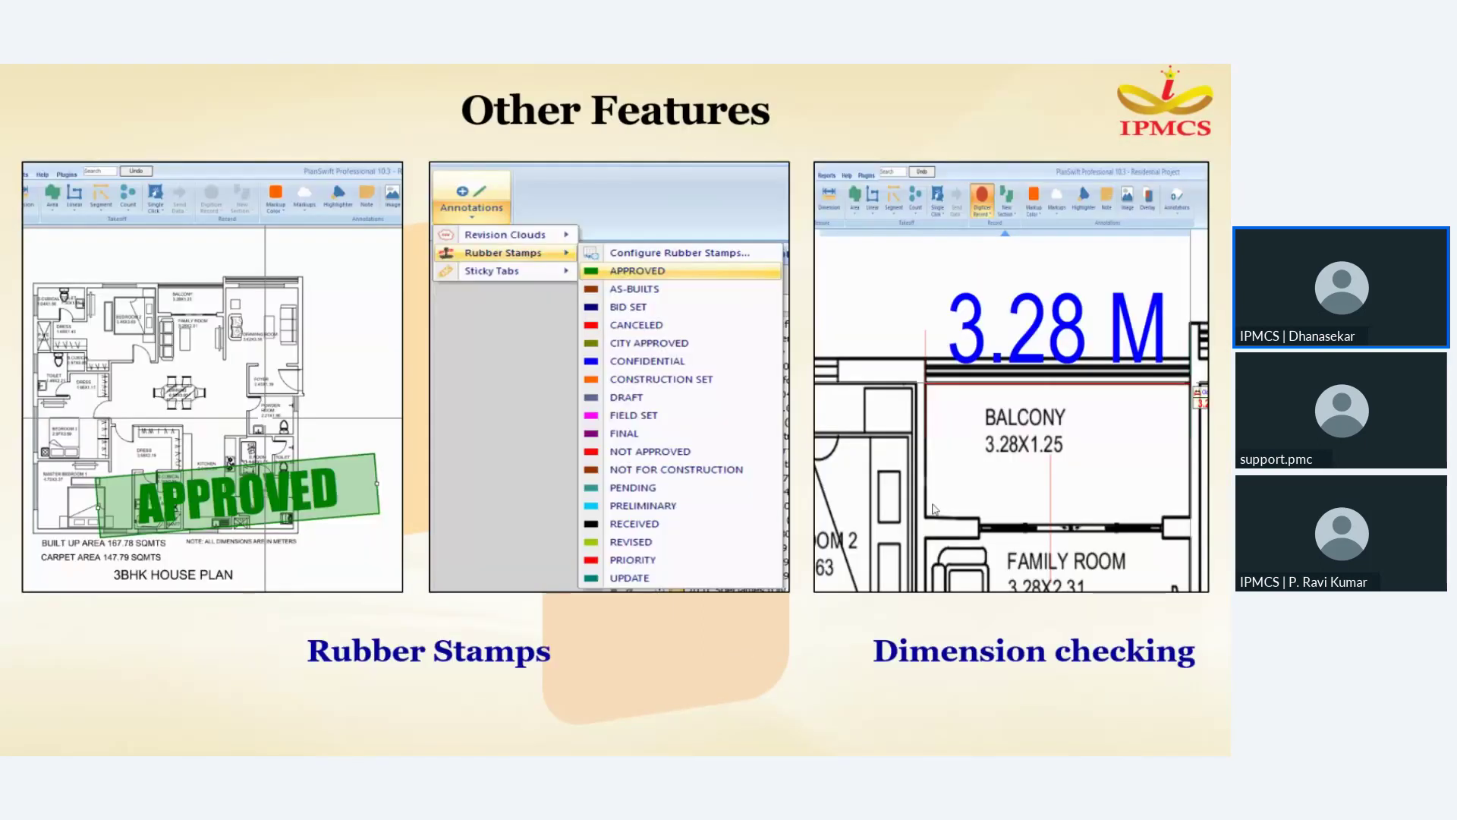